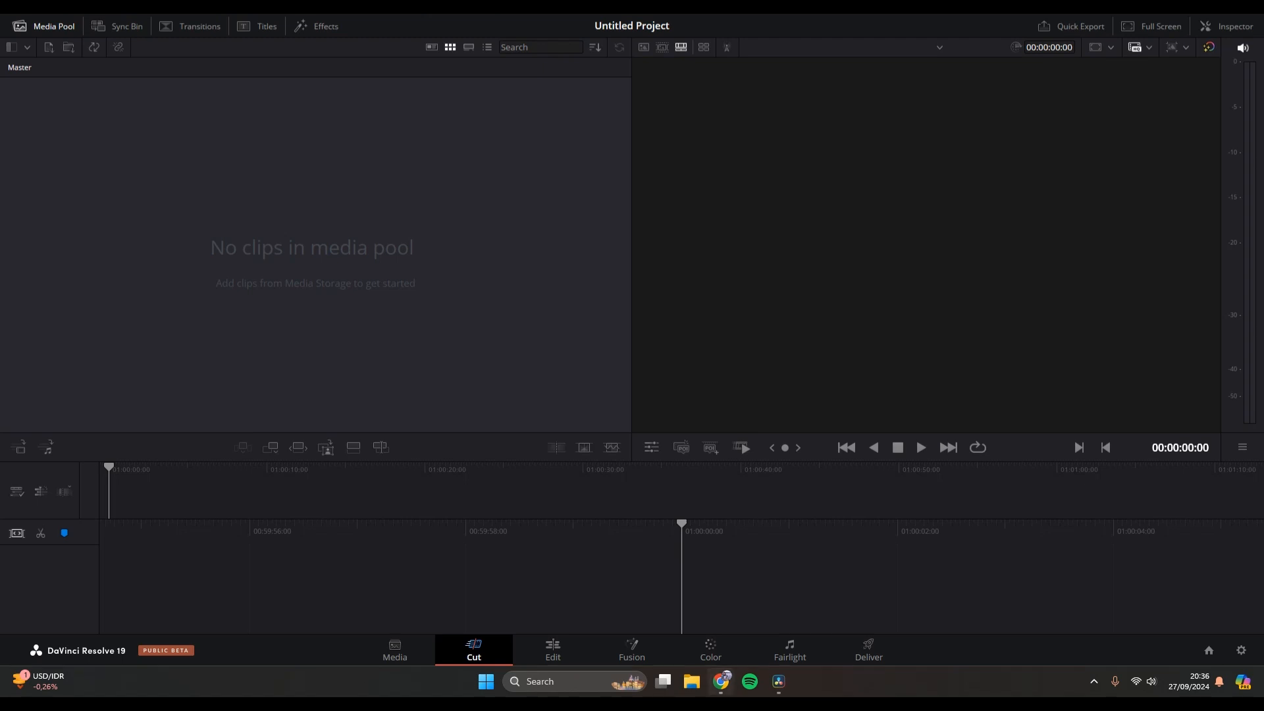
Step: Switch to a new Chrome window, search Google for davinci resolve, and maximize the window
{"action": "right_click", "coordinate": [721, 681]}
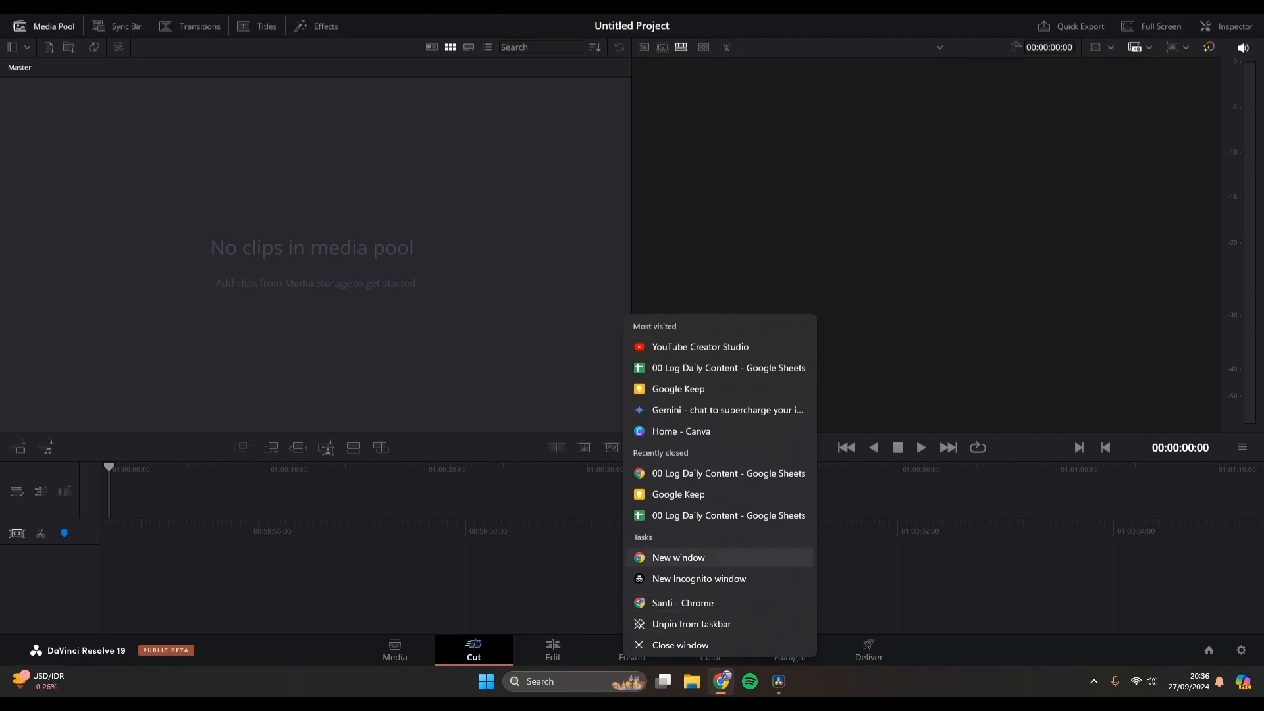
{"action": "left_click", "coordinate": [679, 558]}
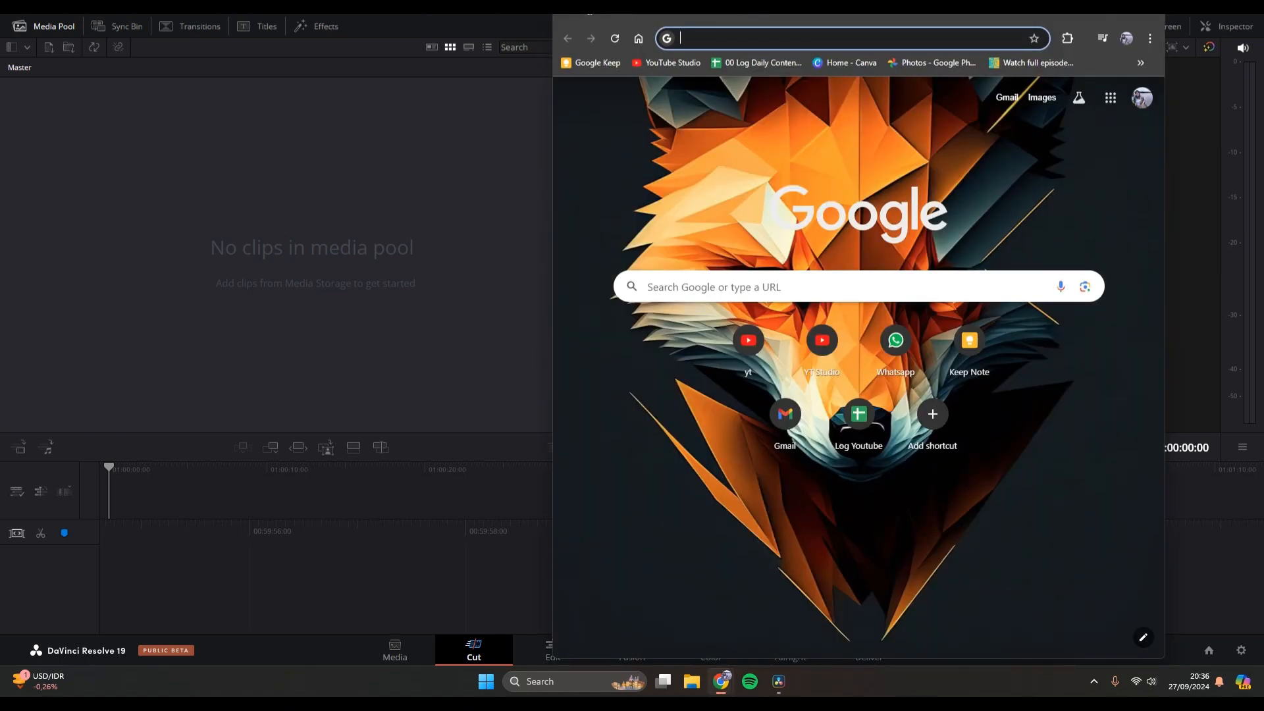
{"action": "type", "text": "davin"}
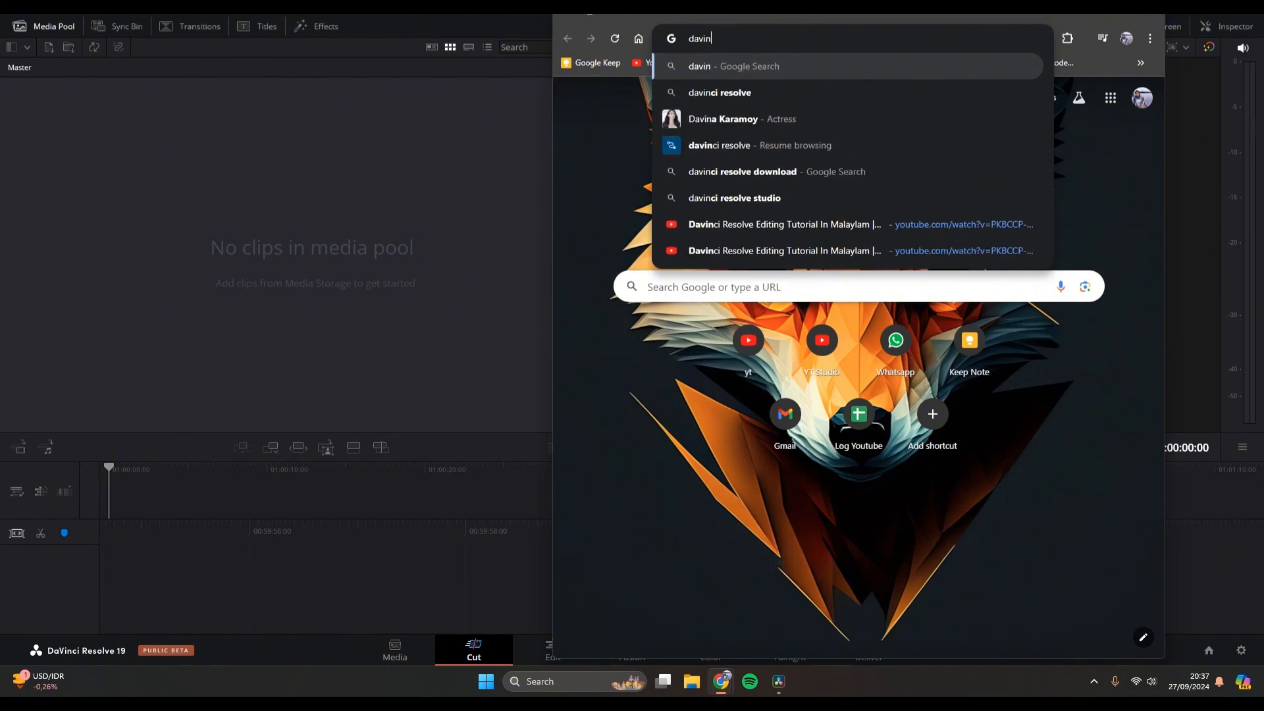
{"action": "key", "text": "Down"}
{"action": "key", "text": "Return"}
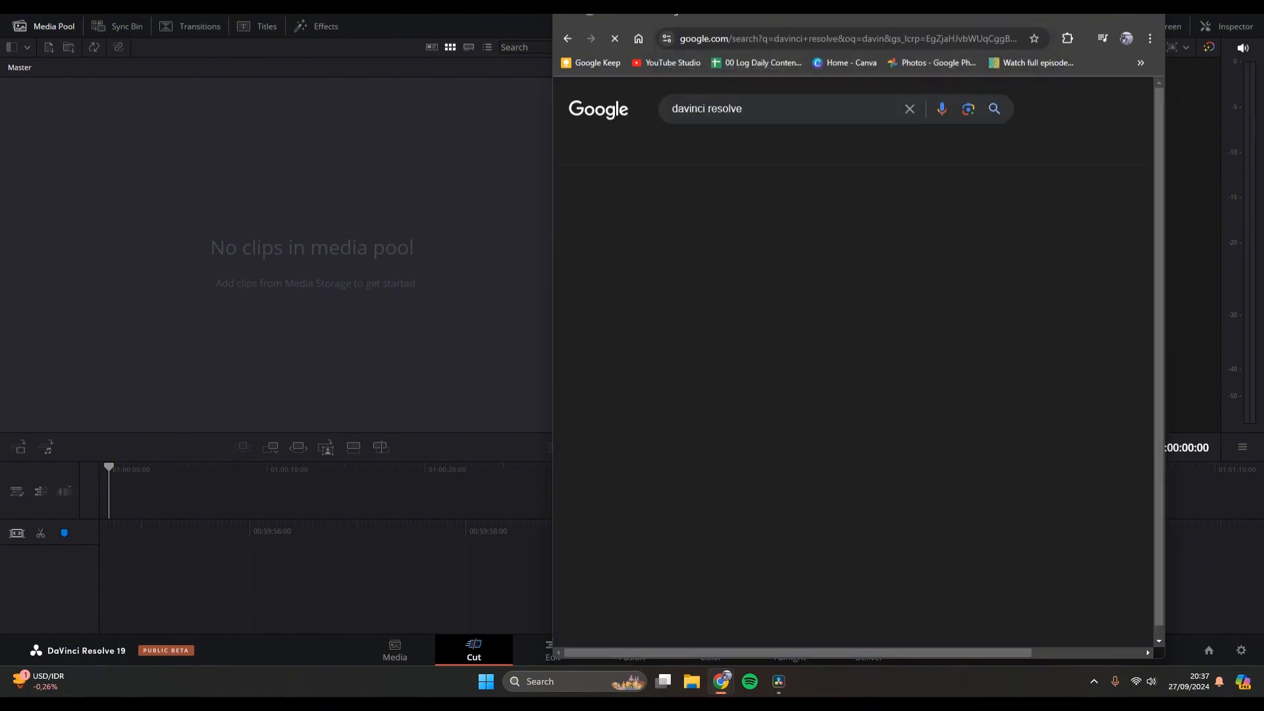
{"action": "left_click", "coordinate": [1120, 18]}
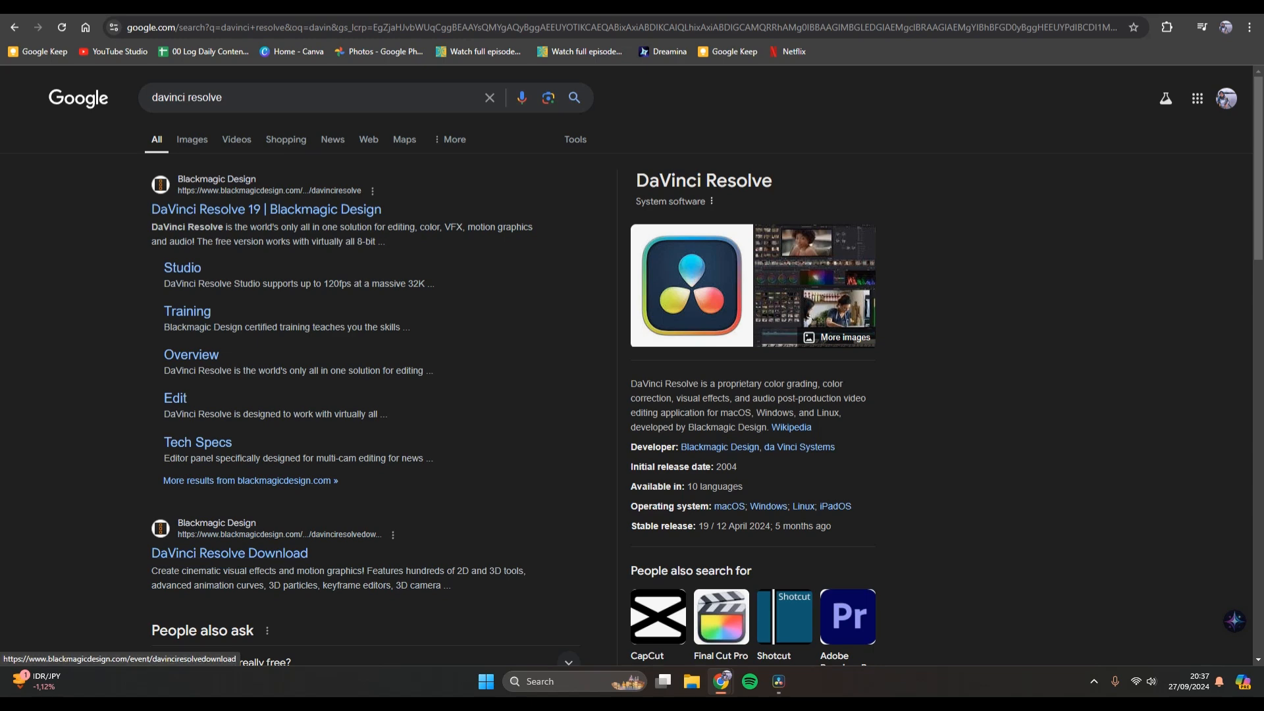
Step: Open Blackmagic Design's DaVinci Resolve Download page and examine the supported operating systems and the download registration form
{"action": "left_click", "coordinate": [230, 553]}
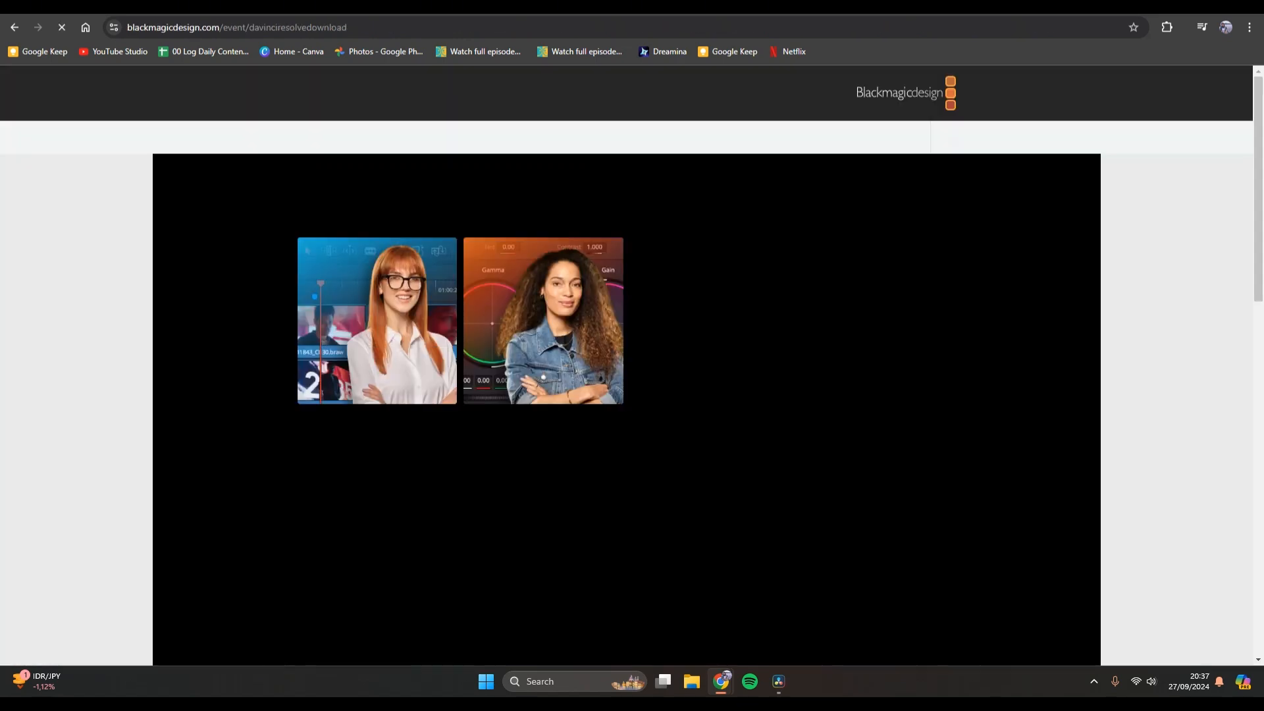
{"action": "scroll", "coordinate": [632, 395], "scroll_direction": "down", "scroll_amount": 5}
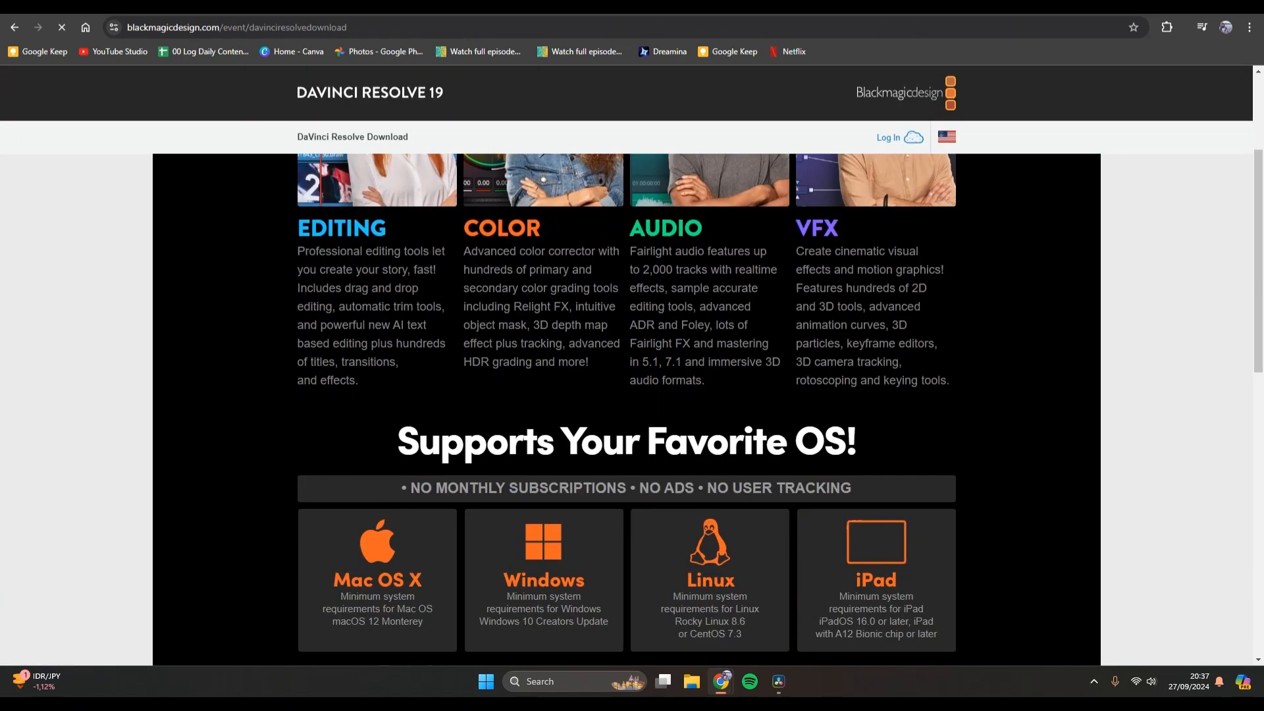
{"action": "scroll", "coordinate": [632, 408], "scroll_direction": "down", "scroll_amount": 6}
{"action": "scroll", "coordinate": [632, 409], "scroll_direction": "up", "scroll_amount": 7}
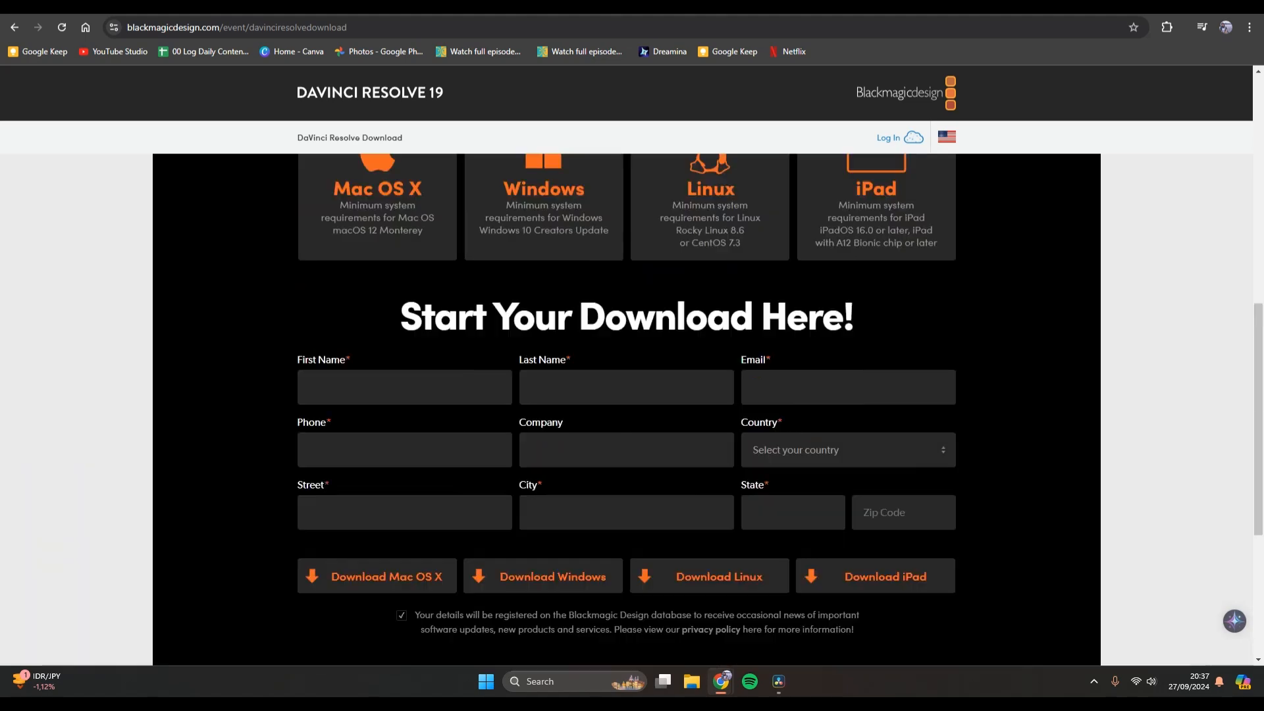
{"action": "scroll", "coordinate": [632, 395], "scroll_direction": "up", "scroll_amount": 6}
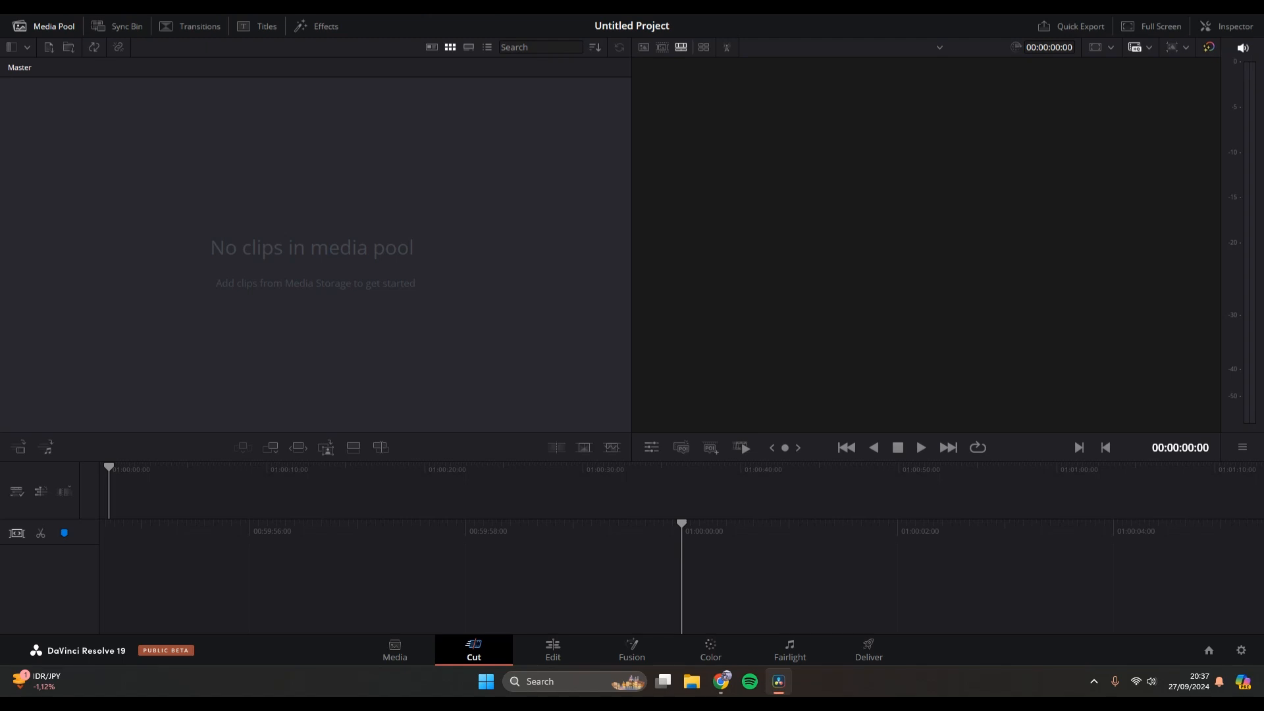
Step: Switch to DaVinci Resolve and view the Media, Cut, Edit, Fusion, Color, Fairlight and Deliver pages in turn
{"action": "left_click", "coordinate": [395, 650]}
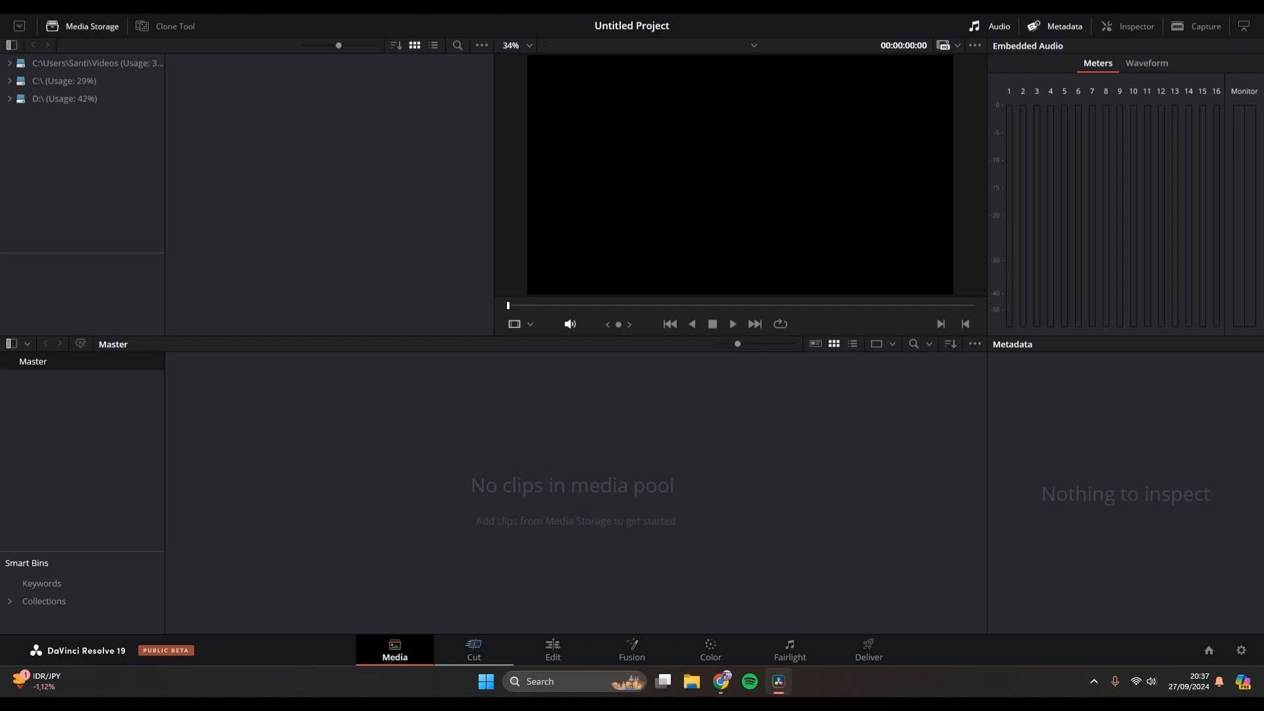
{"action": "left_click", "coordinate": [474, 650]}
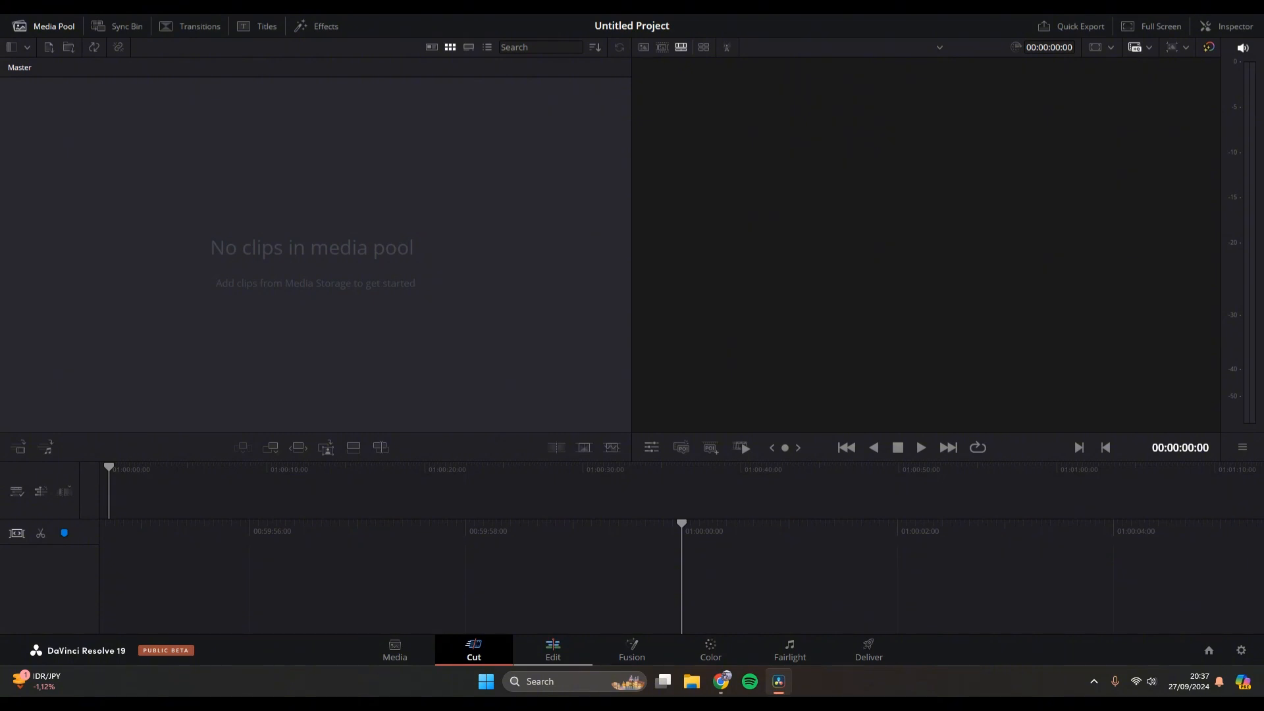
{"action": "left_click", "coordinate": [553, 651]}
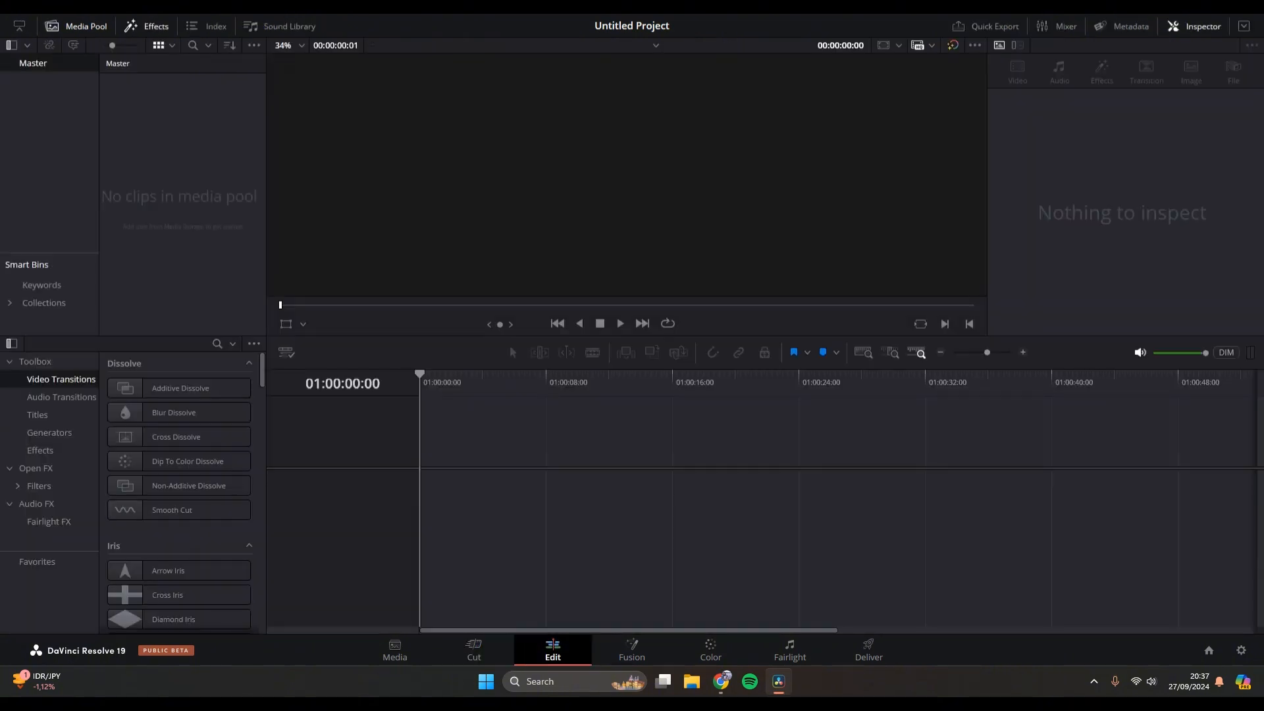
{"action": "left_click", "coordinate": [632, 650]}
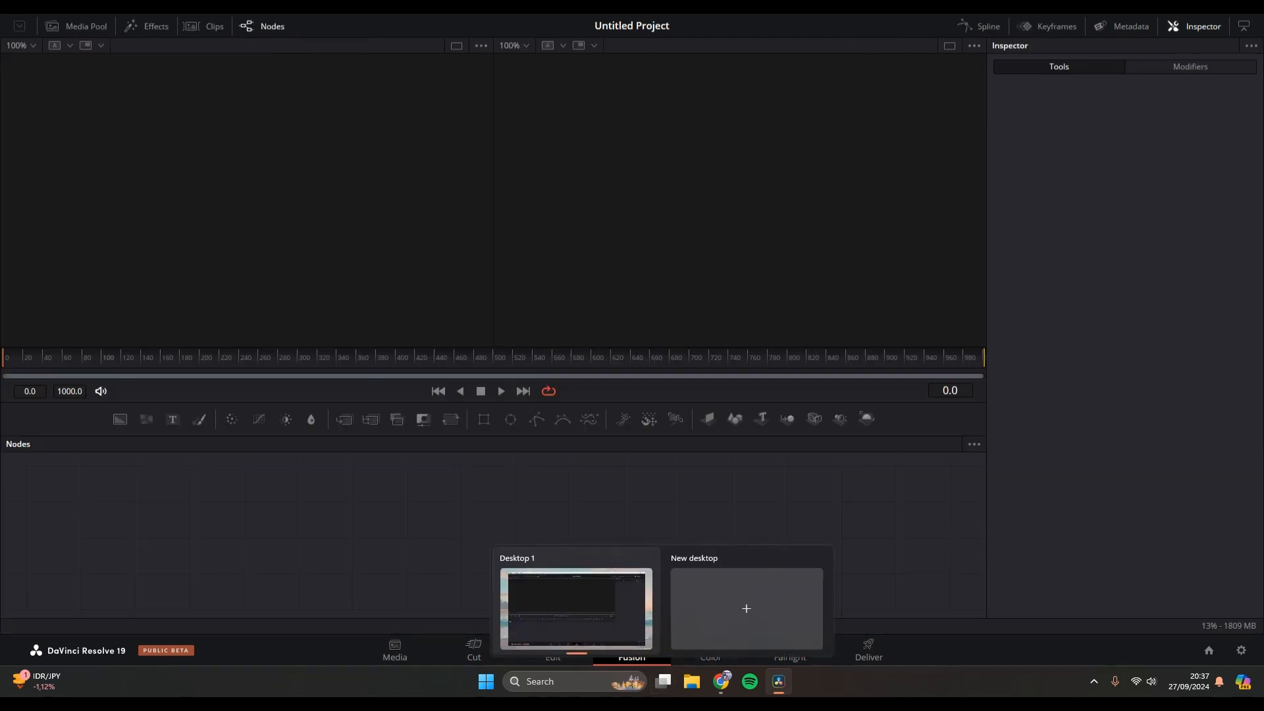
{"action": "left_click", "coordinate": [712, 651]}
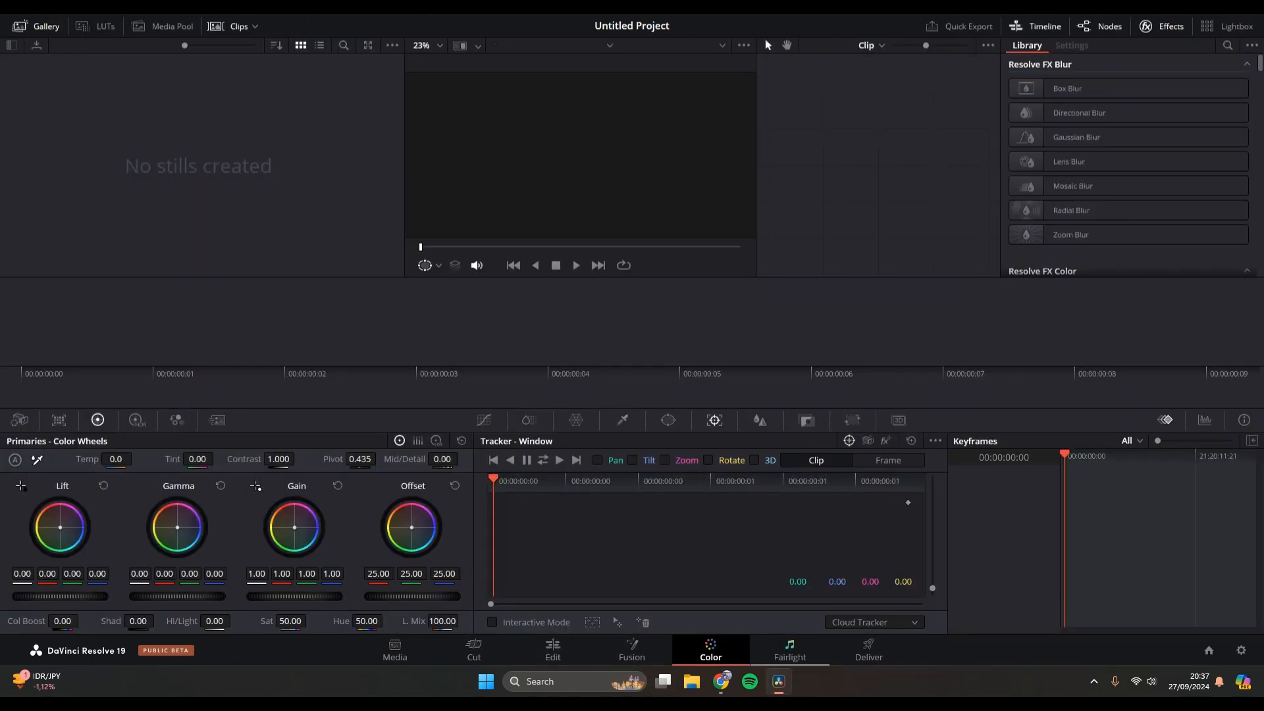
{"action": "left_click", "coordinate": [790, 650]}
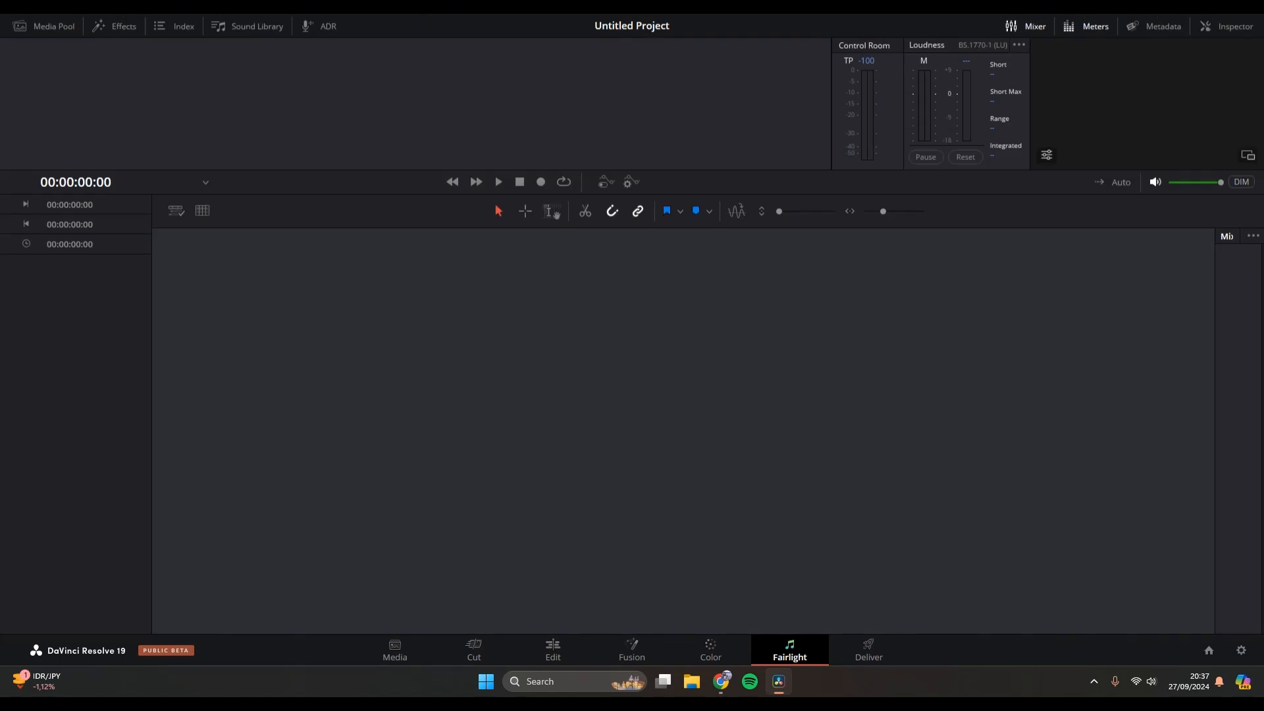
{"action": "left_click", "coordinate": [869, 651]}
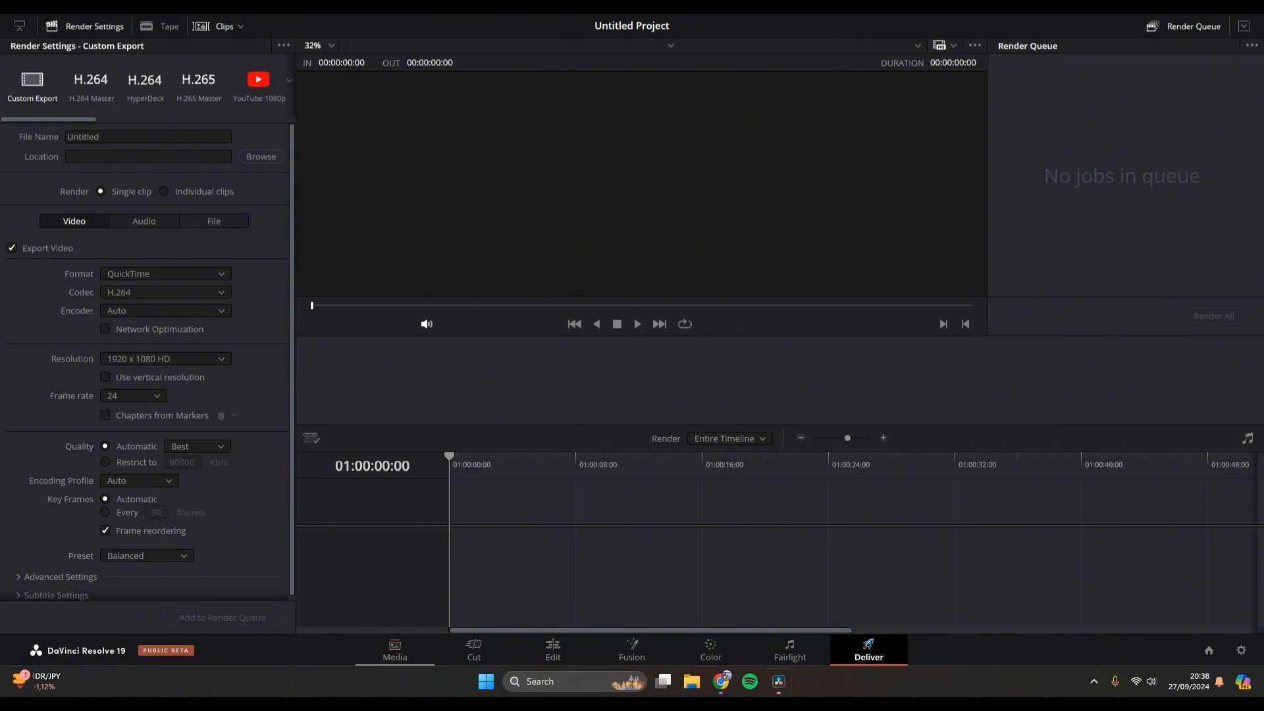
Step: Examine the project's master settings, including the timeline resolution choices and preset options, from the Media page, and close them without saving
{"action": "left_click", "coordinate": [395, 651]}
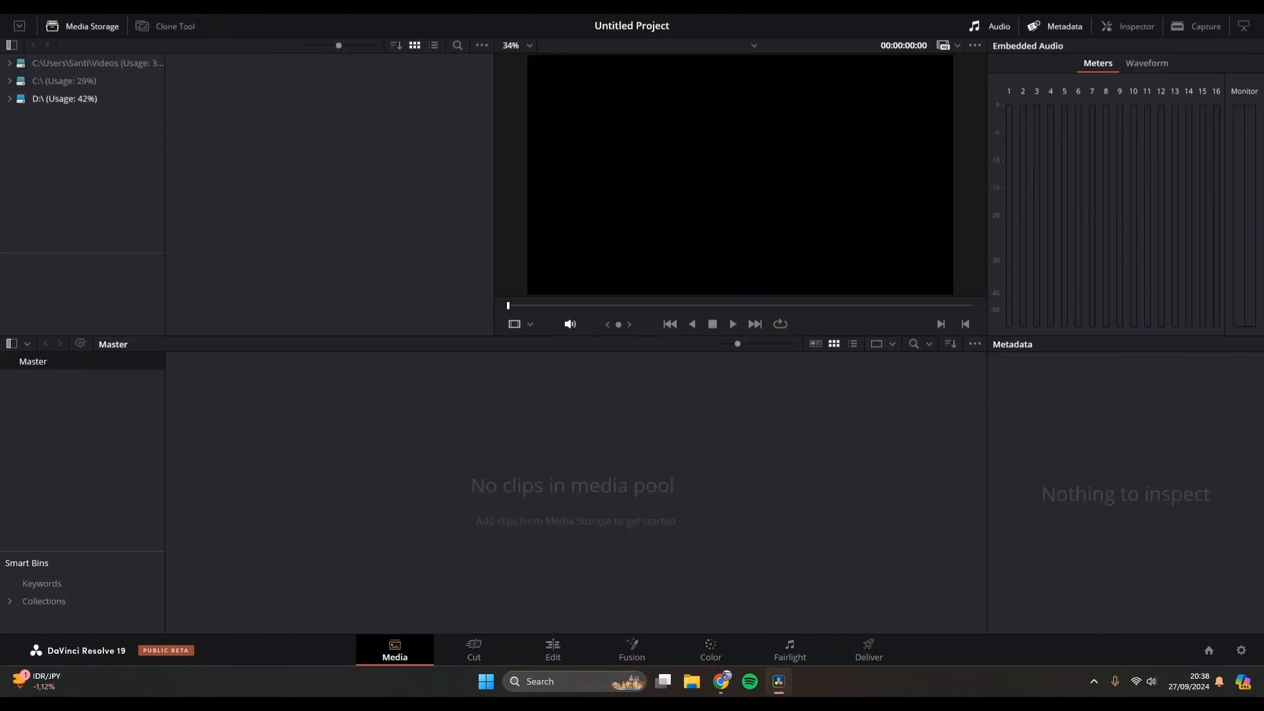
{"action": "left_click", "coordinate": [82, 8]}
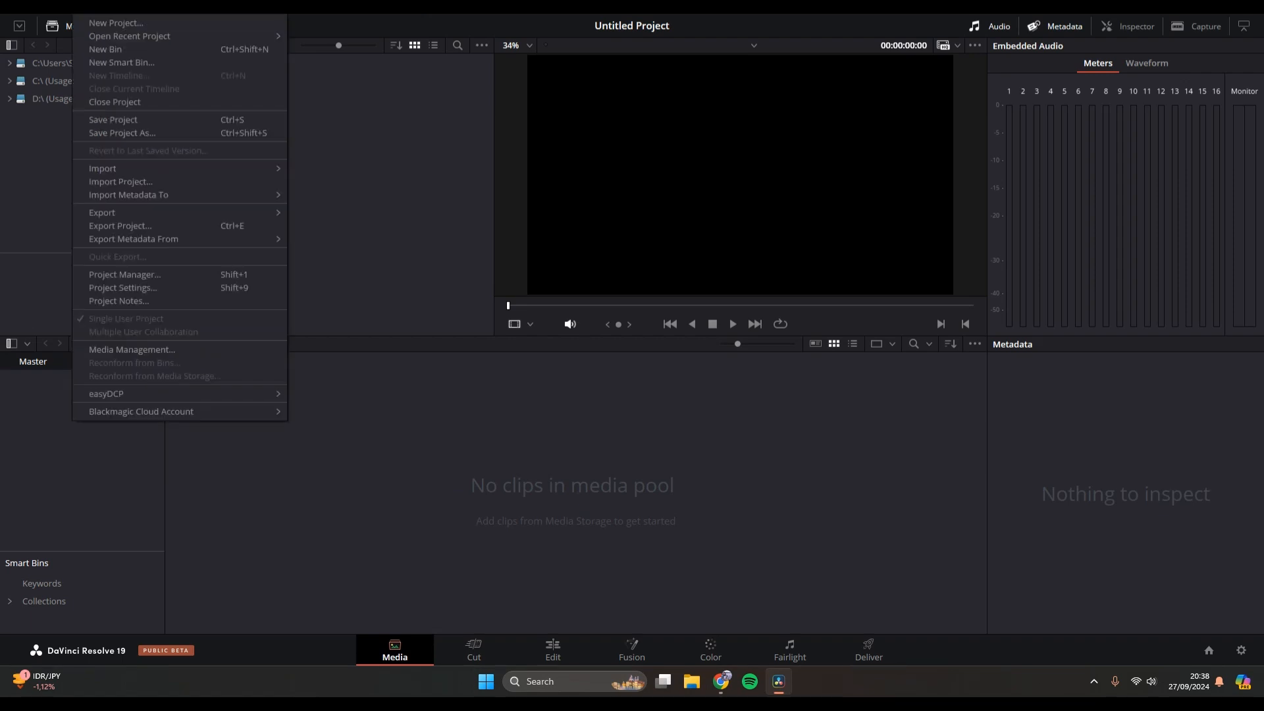
{"action": "left_click", "coordinate": [123, 288]}
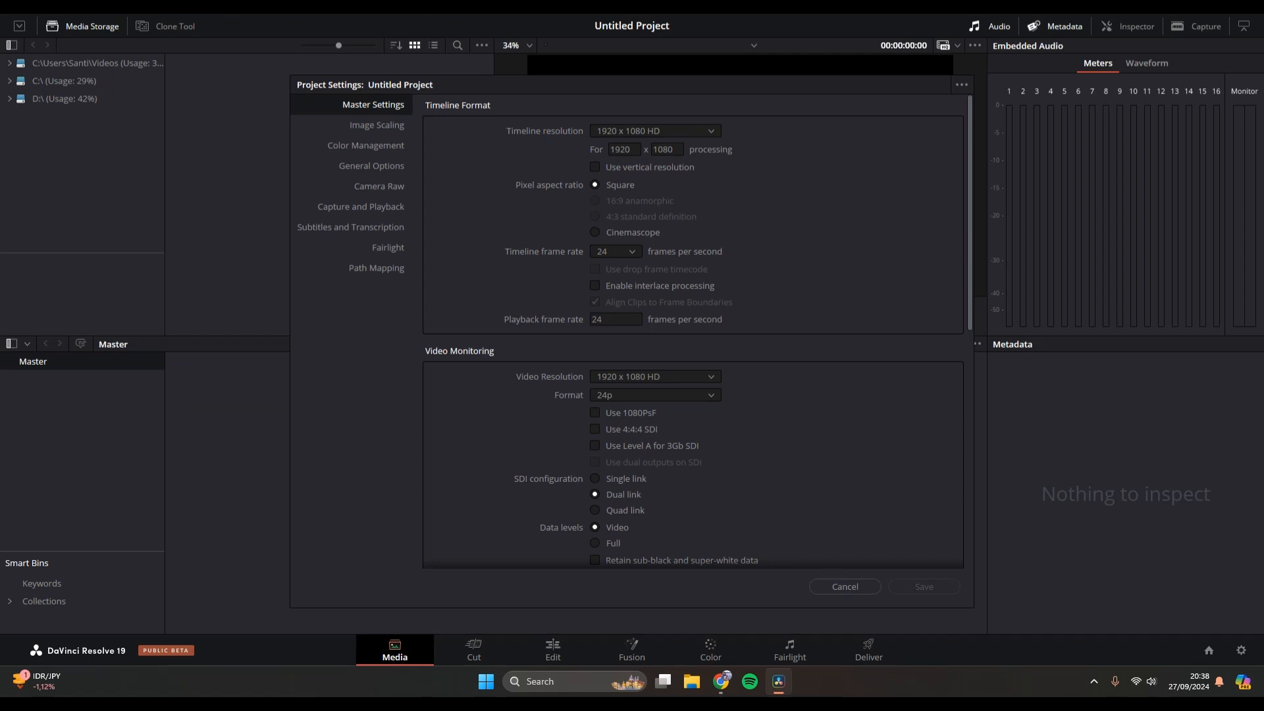
{"action": "left_click", "coordinate": [655, 131]}
{"action": "scroll", "coordinate": [652, 224], "scroll_direction": "down", "scroll_amount": 1}
{"action": "left_click", "coordinate": [655, 131]}
{"action": "scroll", "coordinate": [693, 329], "scroll_direction": "down", "scroll_amount": 10}
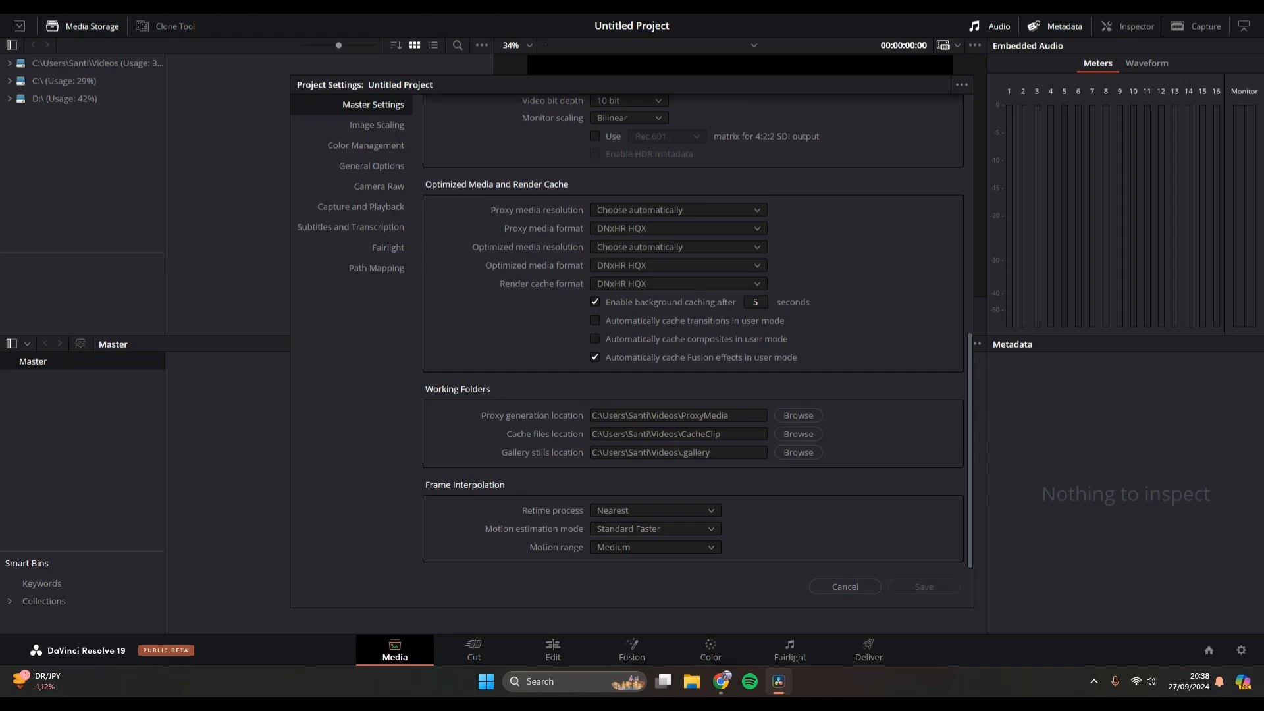
{"action": "left_click", "coordinate": [962, 85]}
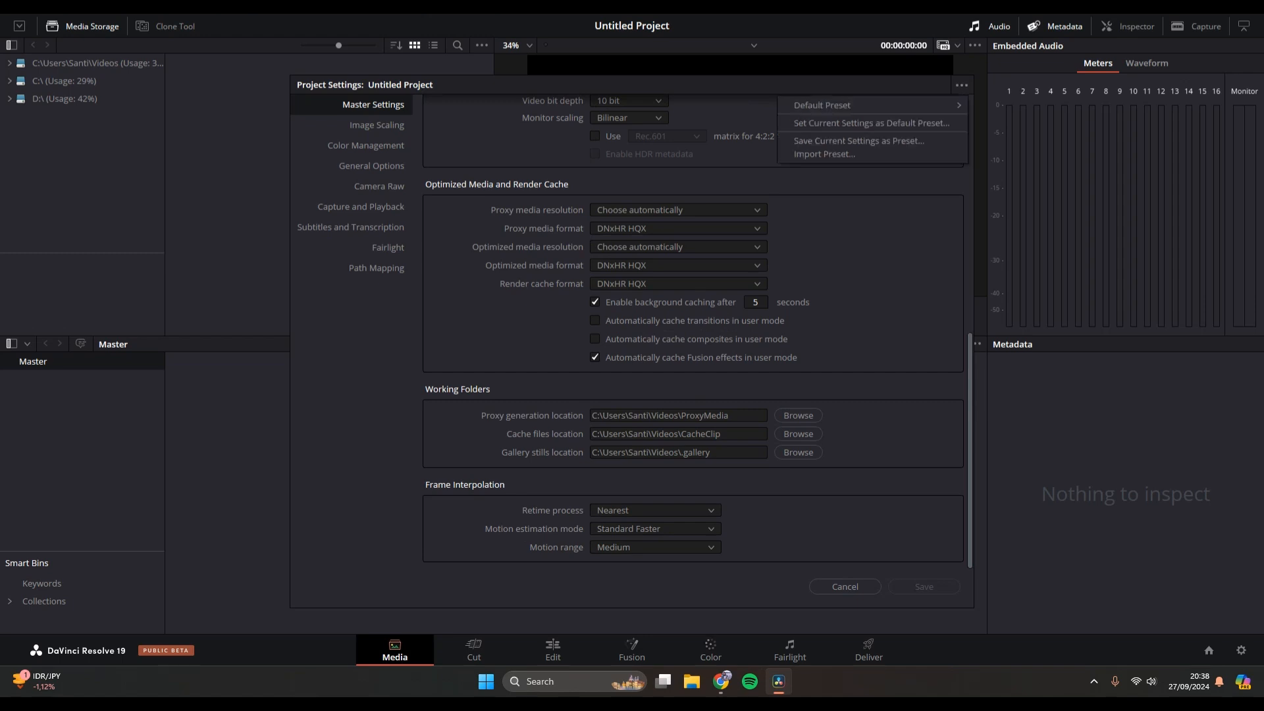
{"action": "key", "text": "Escape"}
{"action": "left_click", "coordinate": [844, 586]}
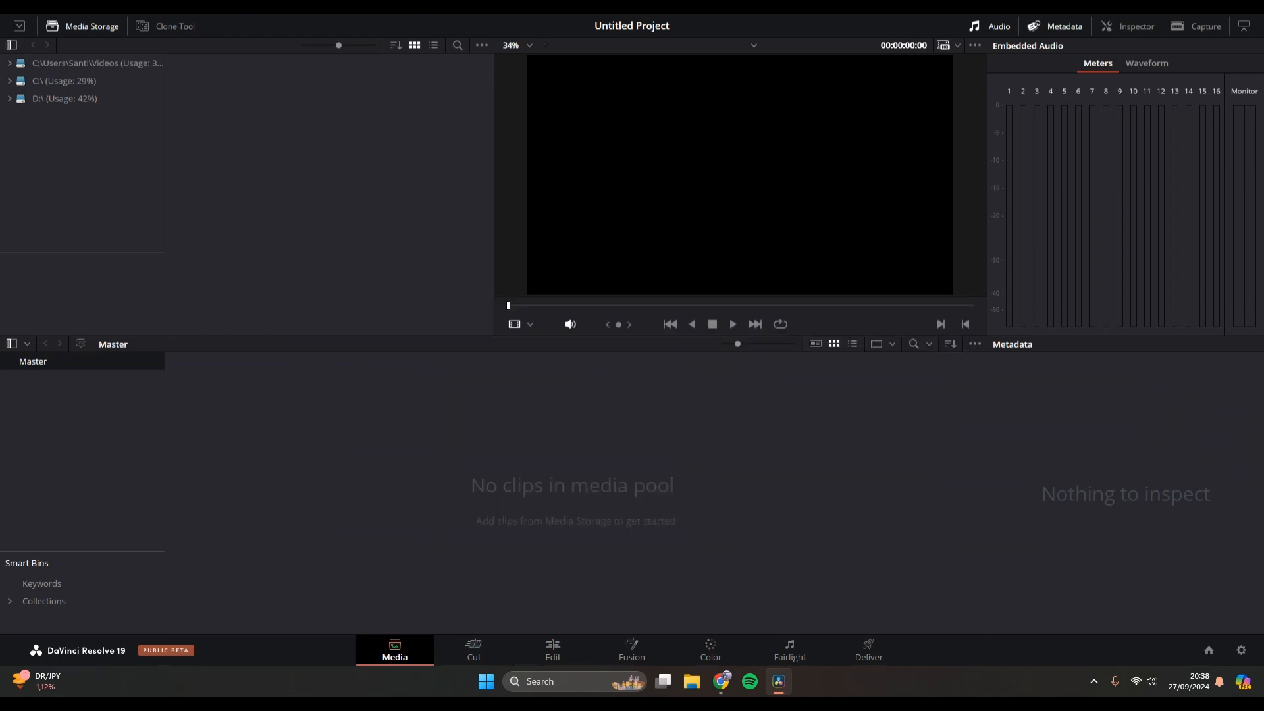
{"action": "left_click", "coordinate": [475, 650]}
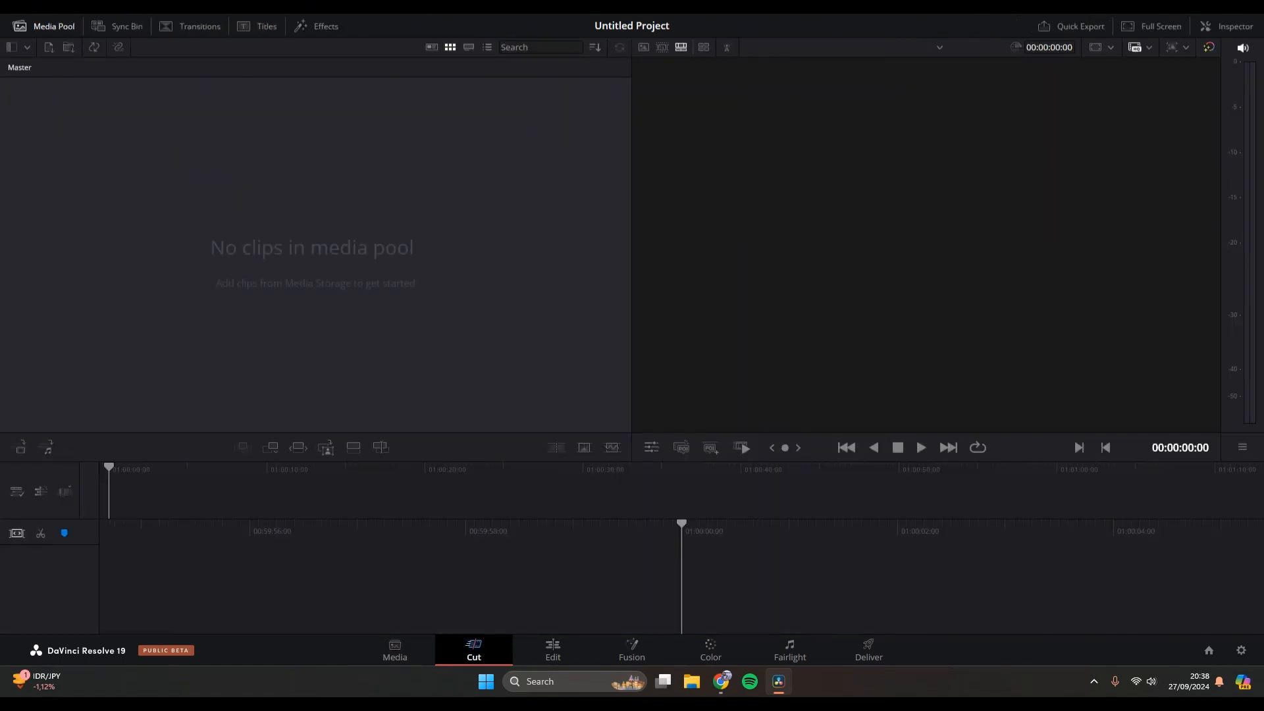
{"action": "left_click", "coordinate": [396, 650]}
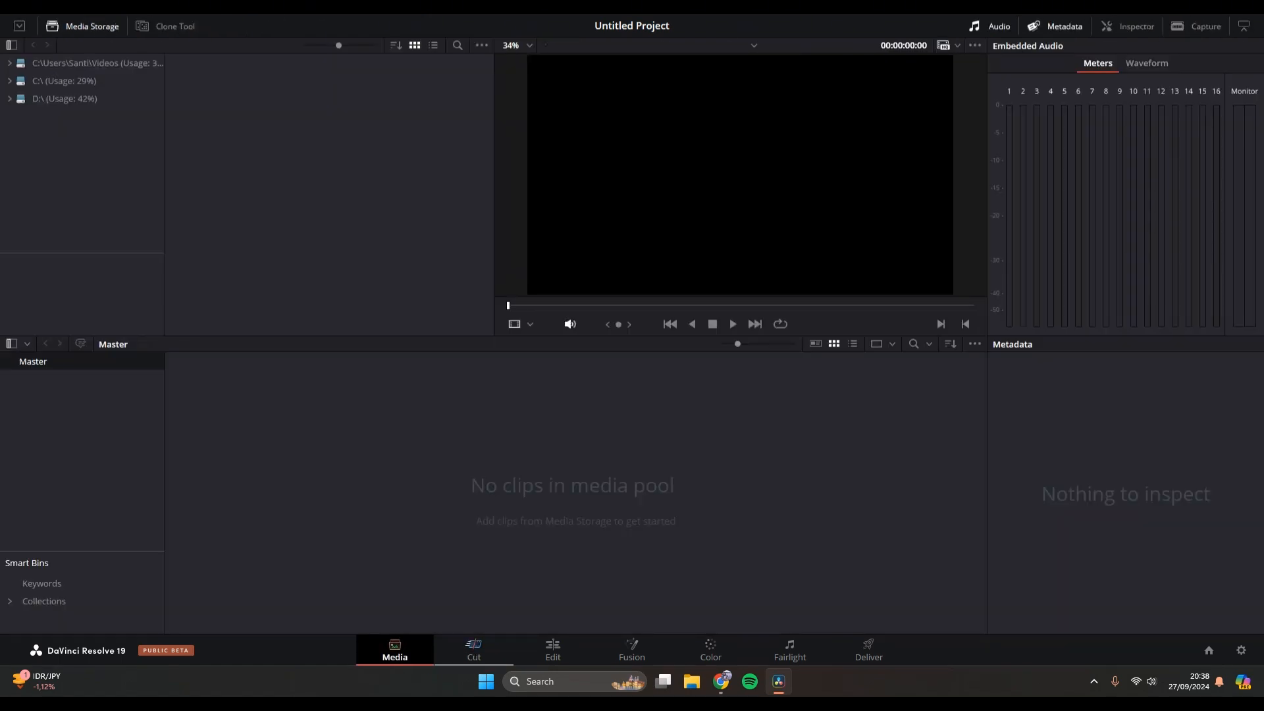
{"action": "left_click", "coordinate": [474, 650]}
{"action": "left_click", "coordinate": [395, 650]}
{"action": "left_click", "coordinate": [553, 650]}
{"action": "left_click", "coordinate": [395, 650]}
Step: Import the meerkat video, whose file name starts with "imageinput_animals dance happily", from the Downloads folder into the Master bin
{"action": "left_click", "coordinate": [691, 681]}
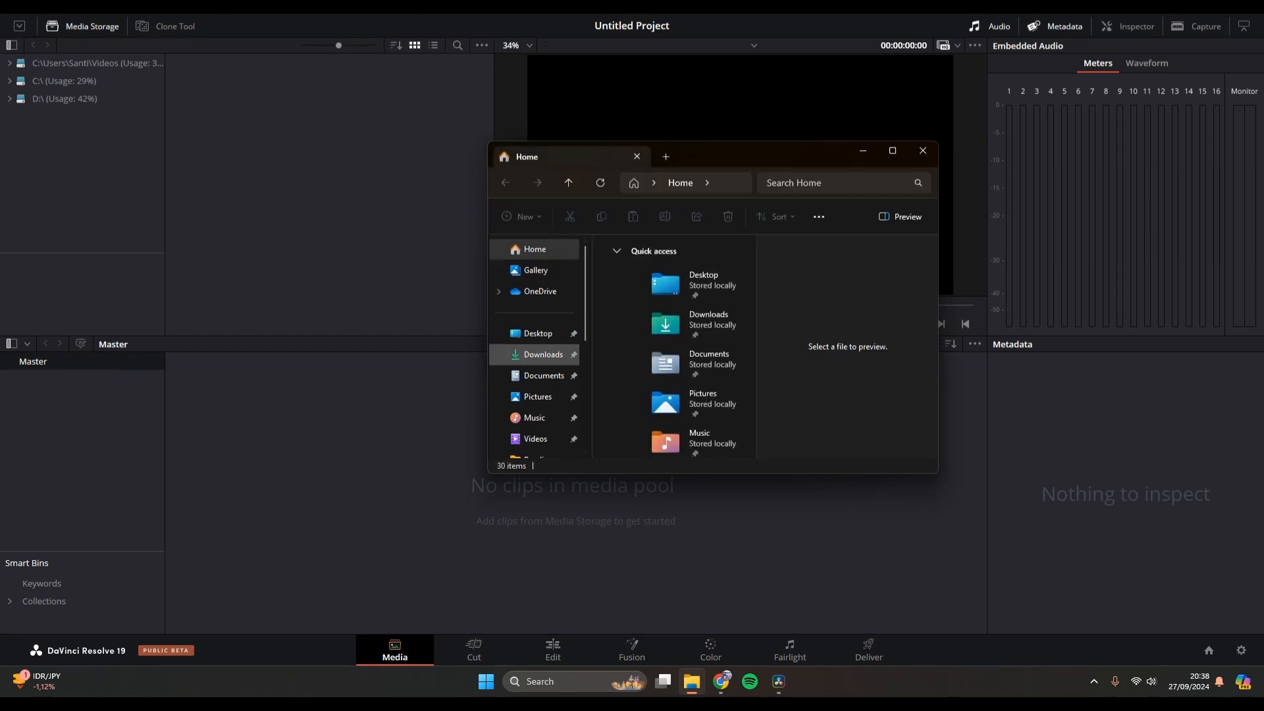
{"action": "left_click", "coordinate": [543, 354]}
{"action": "scroll", "coordinate": [659, 309], "scroll_direction": "down", "scroll_amount": 5}
{"action": "scroll", "coordinate": [659, 309], "scroll_direction": "down", "scroll_amount": 4}
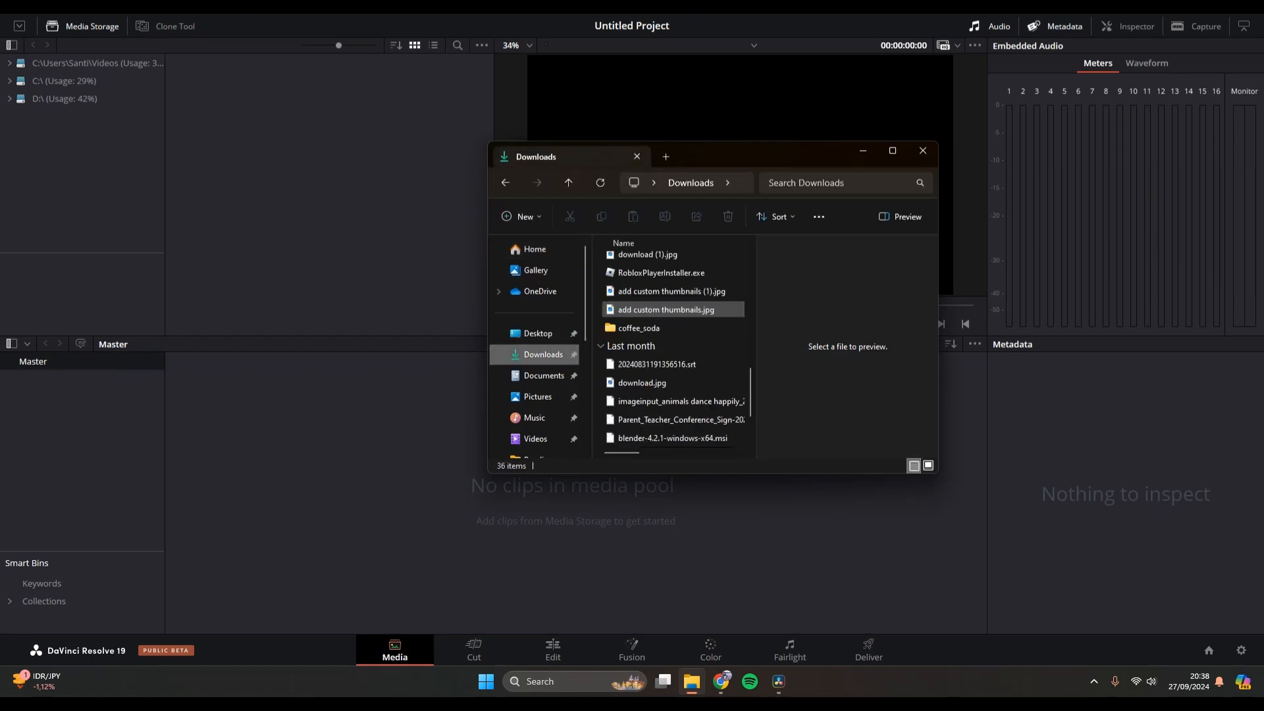
{"action": "left_click", "coordinate": [672, 345]}
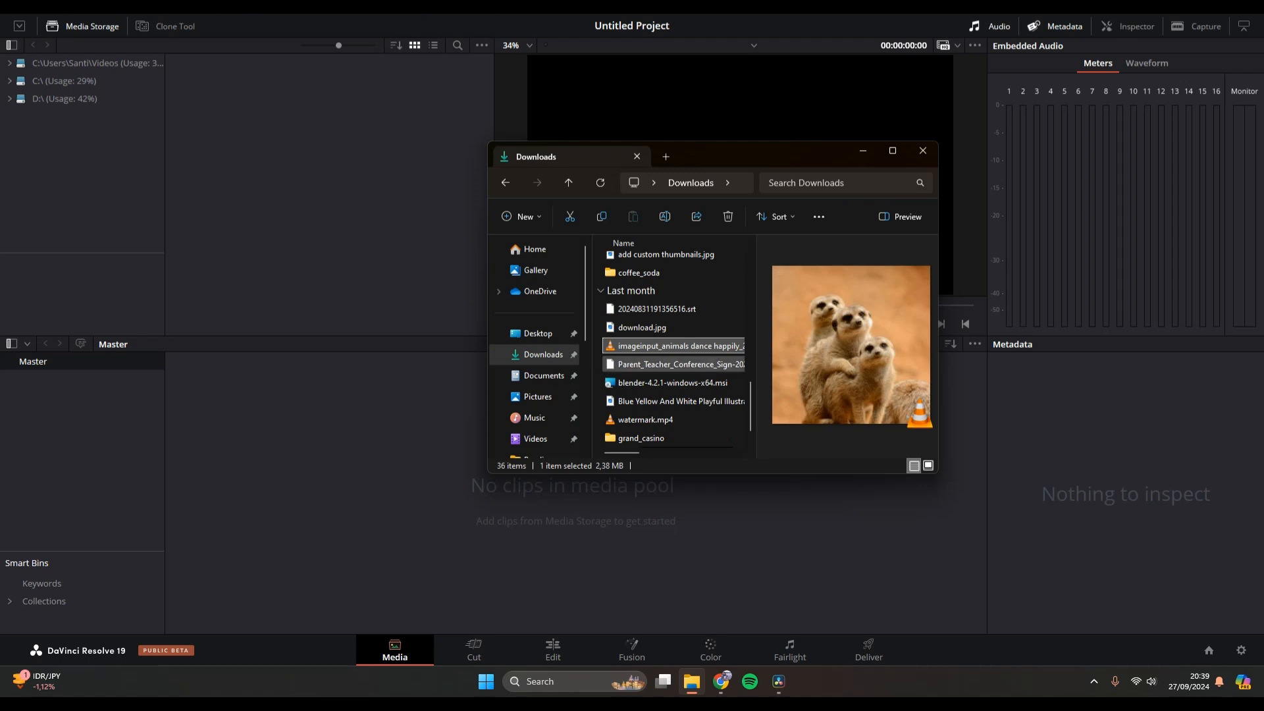
{"action": "left_click_drag", "start_coordinate": [636, 348], "coordinate": [504, 578]}
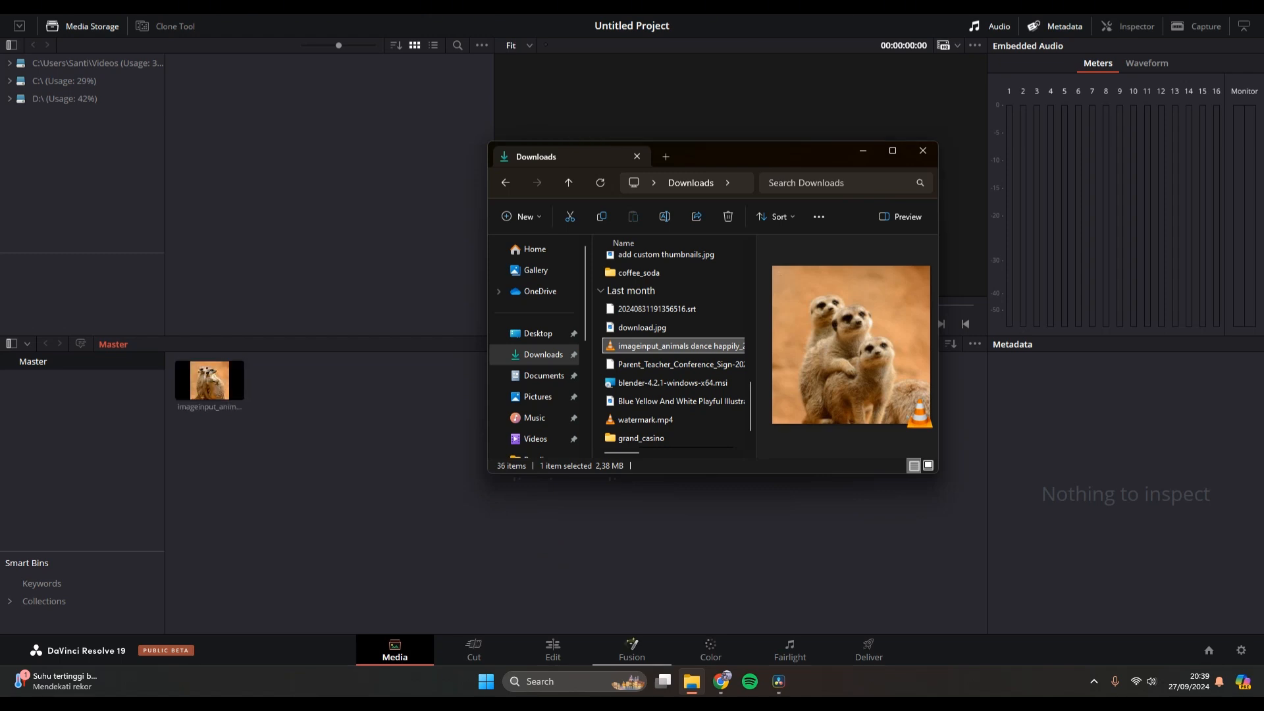
{"action": "left_click", "coordinate": [474, 650]}
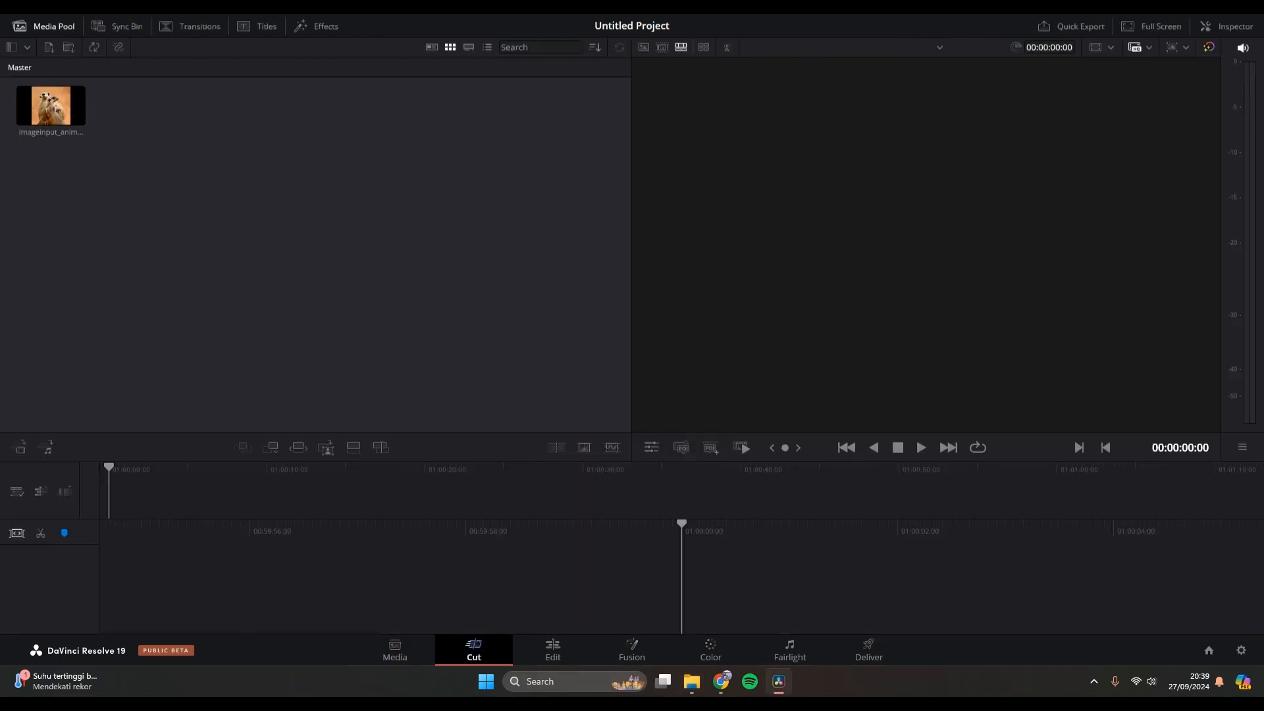
{"action": "left_click", "coordinate": [554, 651]}
{"action": "left_click", "coordinate": [395, 651]}
{"action": "left_click", "coordinate": [474, 651]}
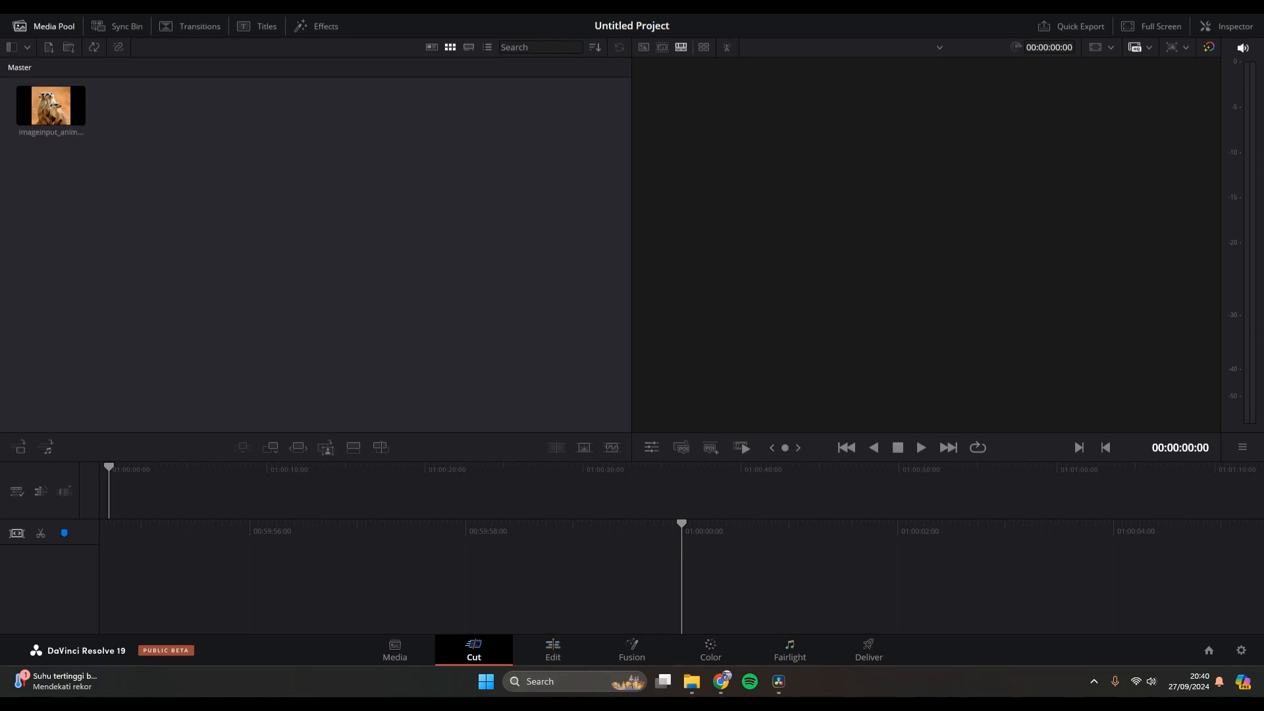
Step: Place the imported meerkat clip at the start of a new timeline on the Edit page
{"action": "left_click", "coordinate": [553, 651]}
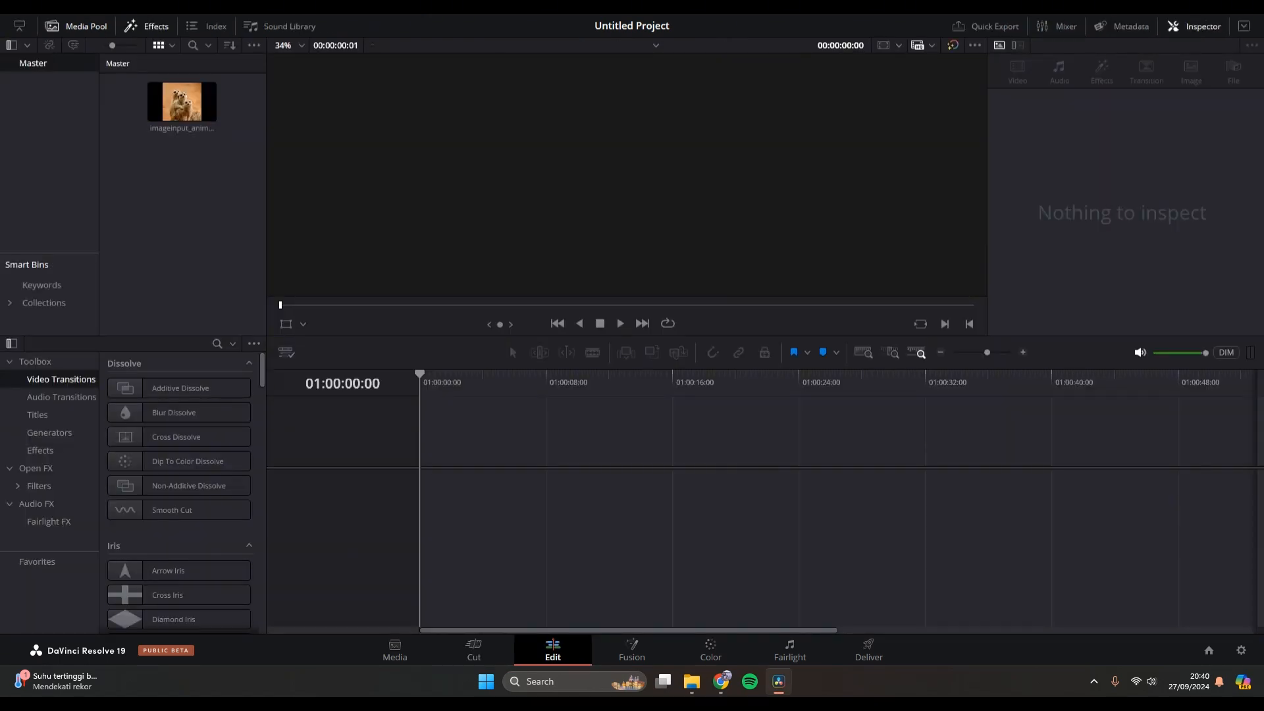
{"action": "left_click", "coordinate": [183, 102]}
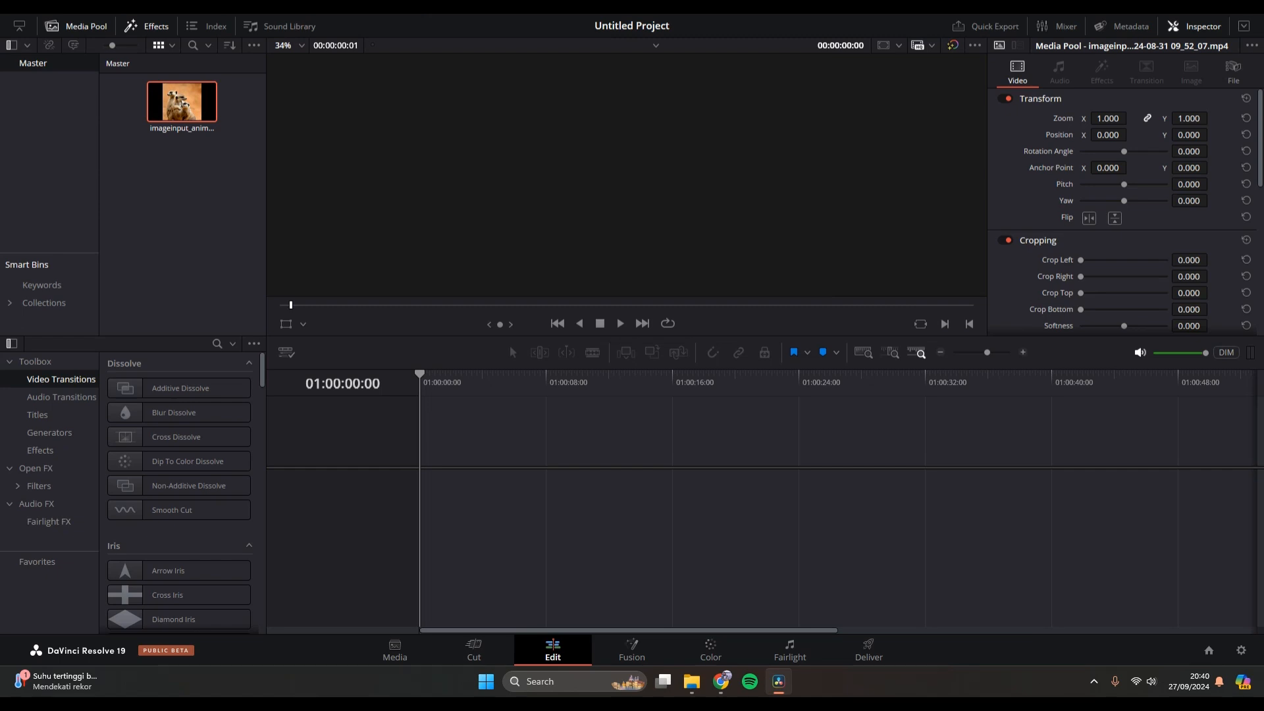
{"action": "left_click_drag", "start_coordinate": [189, 103], "coordinate": [435, 494]}
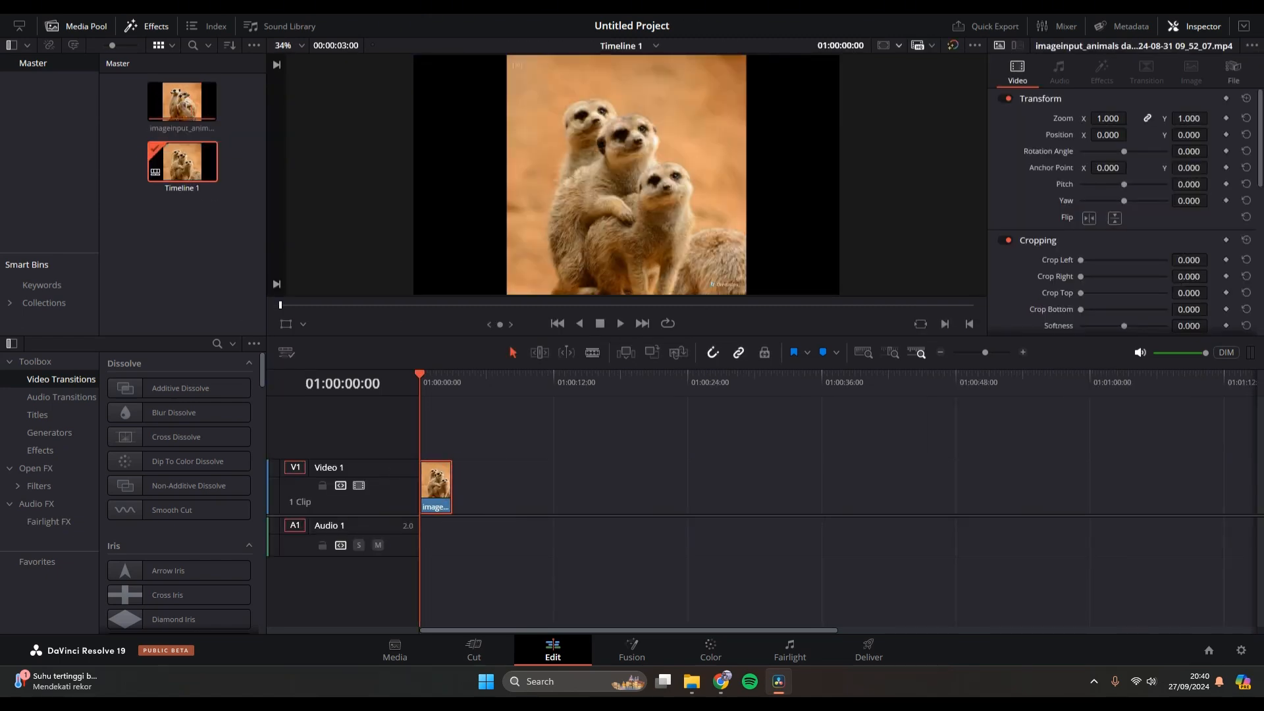
Step: Examine the timeline viewer's social media, broadcast and safe area guide options, and close them without choosing one
{"action": "left_click", "coordinate": [899, 45]}
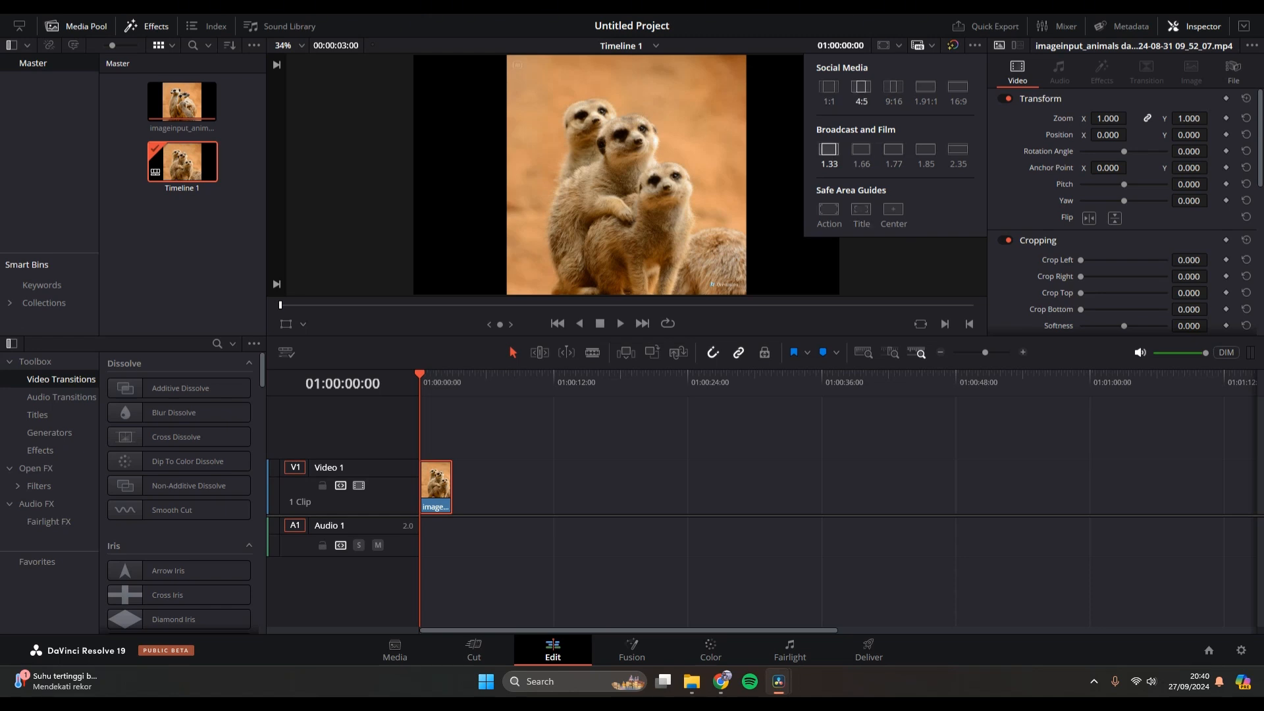
{"action": "key", "text": "Escape"}
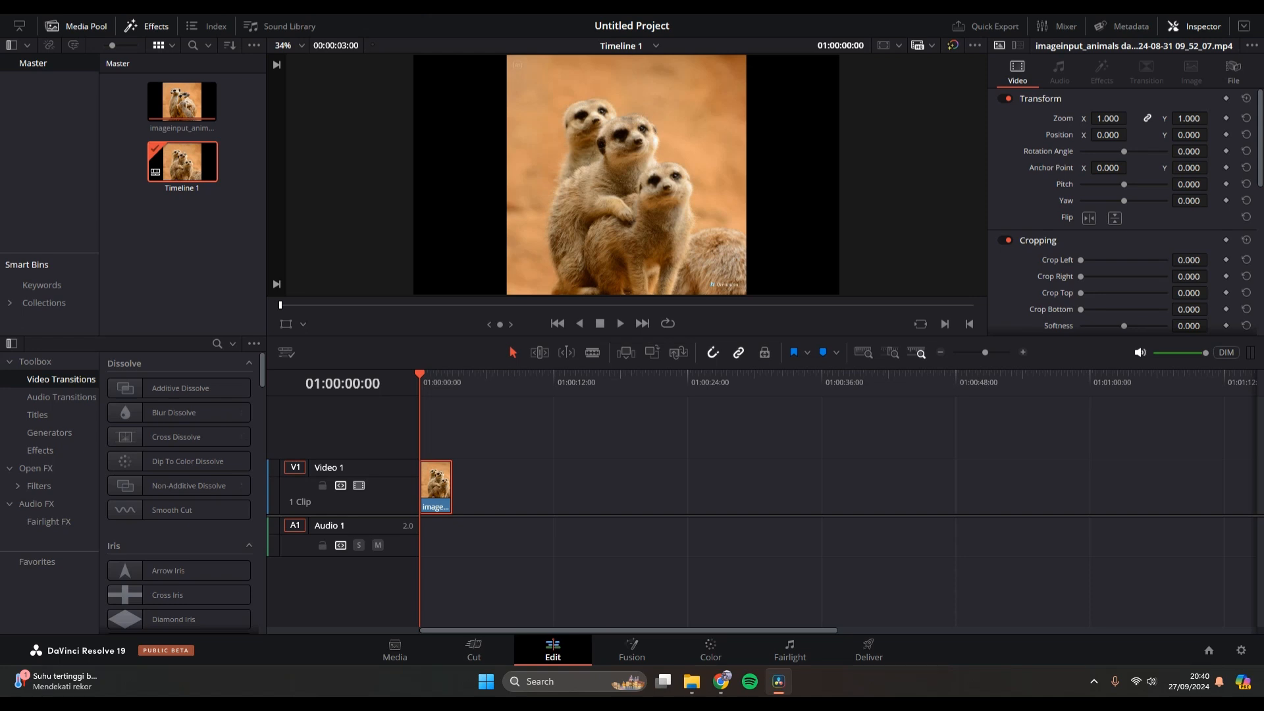
Step: Play back the meerkat clip from the start of the timeline
{"action": "left_click", "coordinate": [1194, 26]}
{"action": "left_click", "coordinate": [1194, 27]}
{"action": "key", "text": "space"}
{"action": "left_click", "coordinate": [421, 374]}
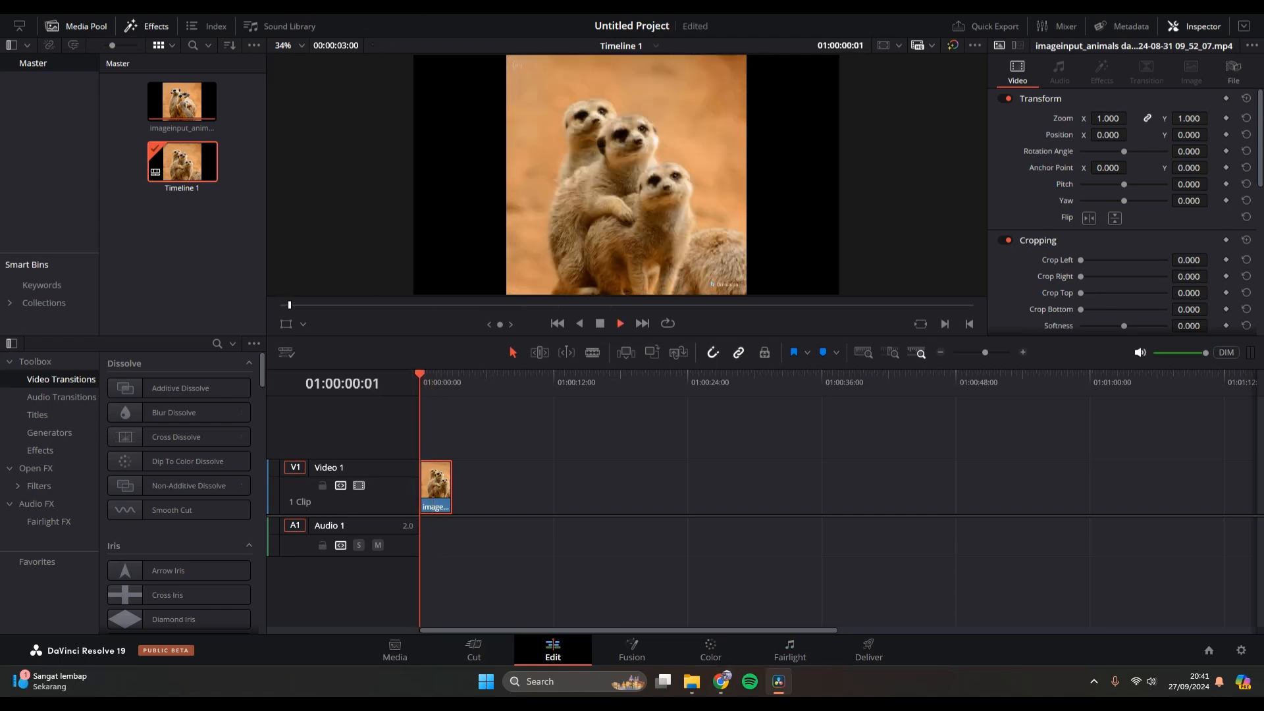
{"action": "left_click", "coordinate": [422, 488]}
{"action": "left_click", "coordinate": [421, 374]}
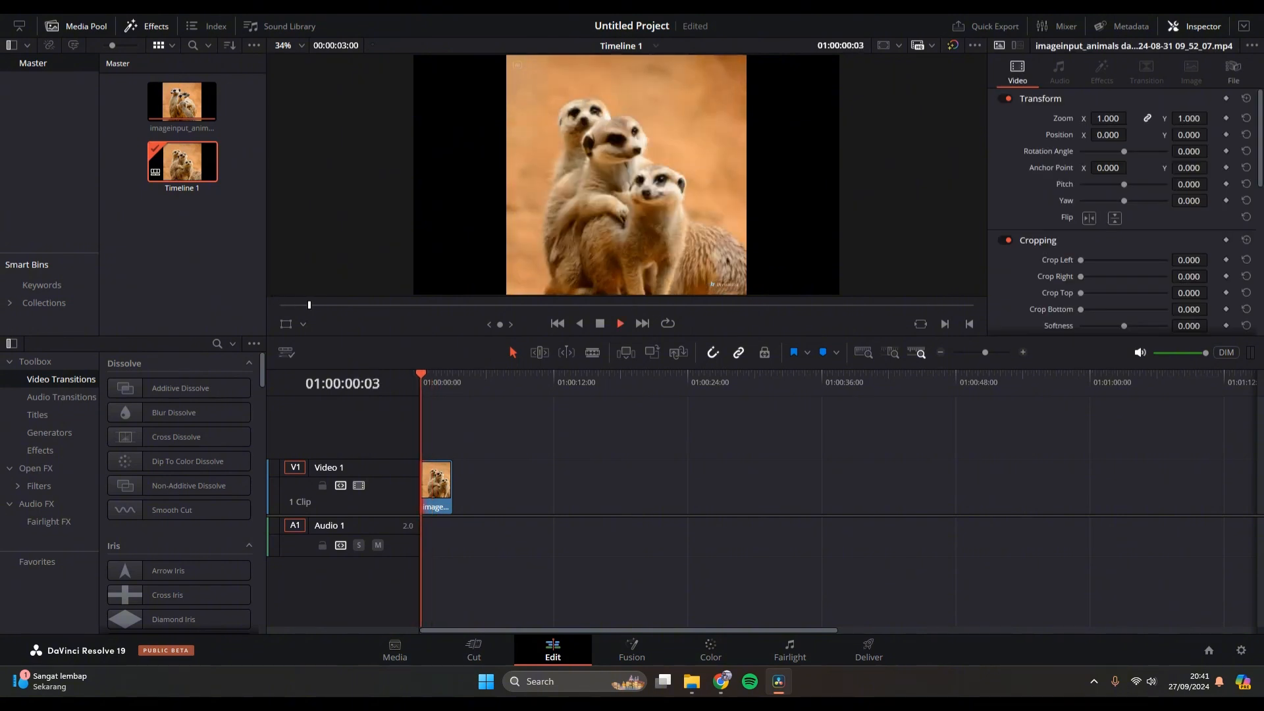
Step: Inspect the meerkat clip at an enlarged timeline scale, scrubbing through its frames and stopping at 01:00:00:11
{"action": "scroll", "coordinate": [445, 488], "scroll_direction": "up", "scroll_amount": 3}
{"action": "scroll", "coordinate": [445, 488], "scroll_direction": "down", "scroll_amount": 1}
{"action": "scroll", "coordinate": [445, 488], "scroll_direction": "down", "scroll_amount": 4}
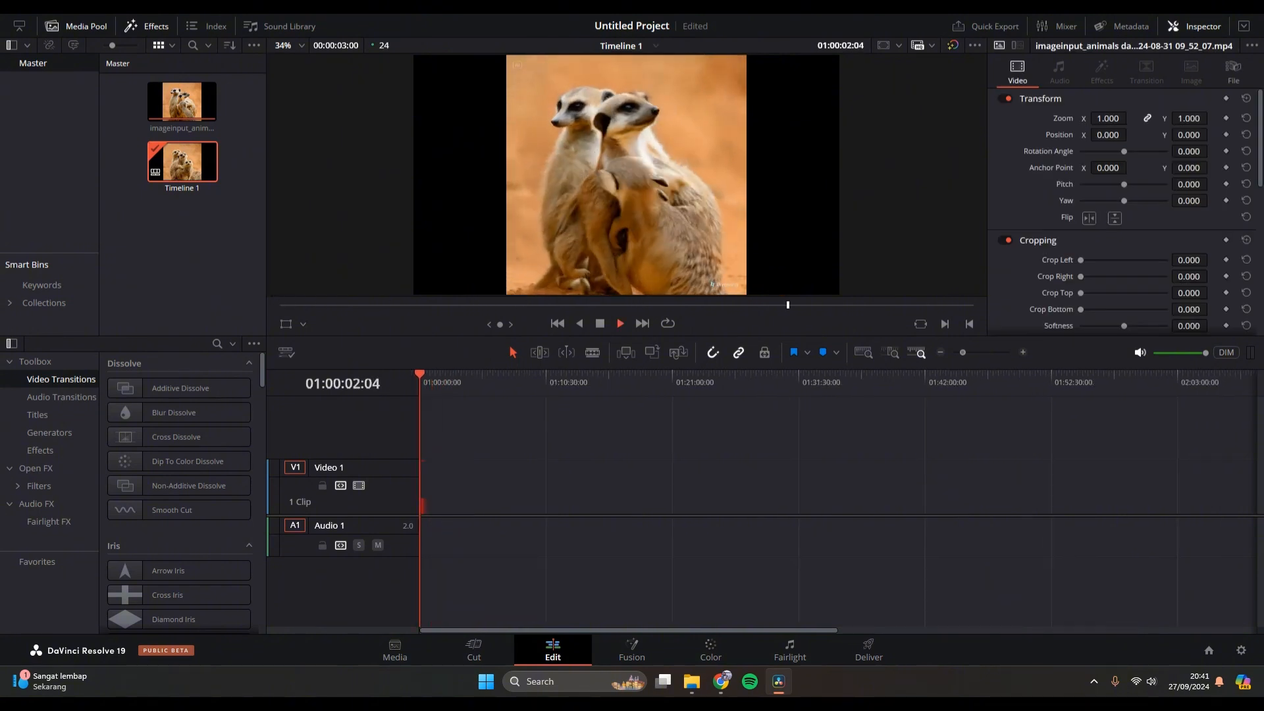
{"action": "scroll", "coordinate": [445, 488], "scroll_direction": "up", "scroll_amount": 6}
{"action": "scroll", "coordinate": [445, 487], "scroll_direction": "down", "scroll_amount": 5}
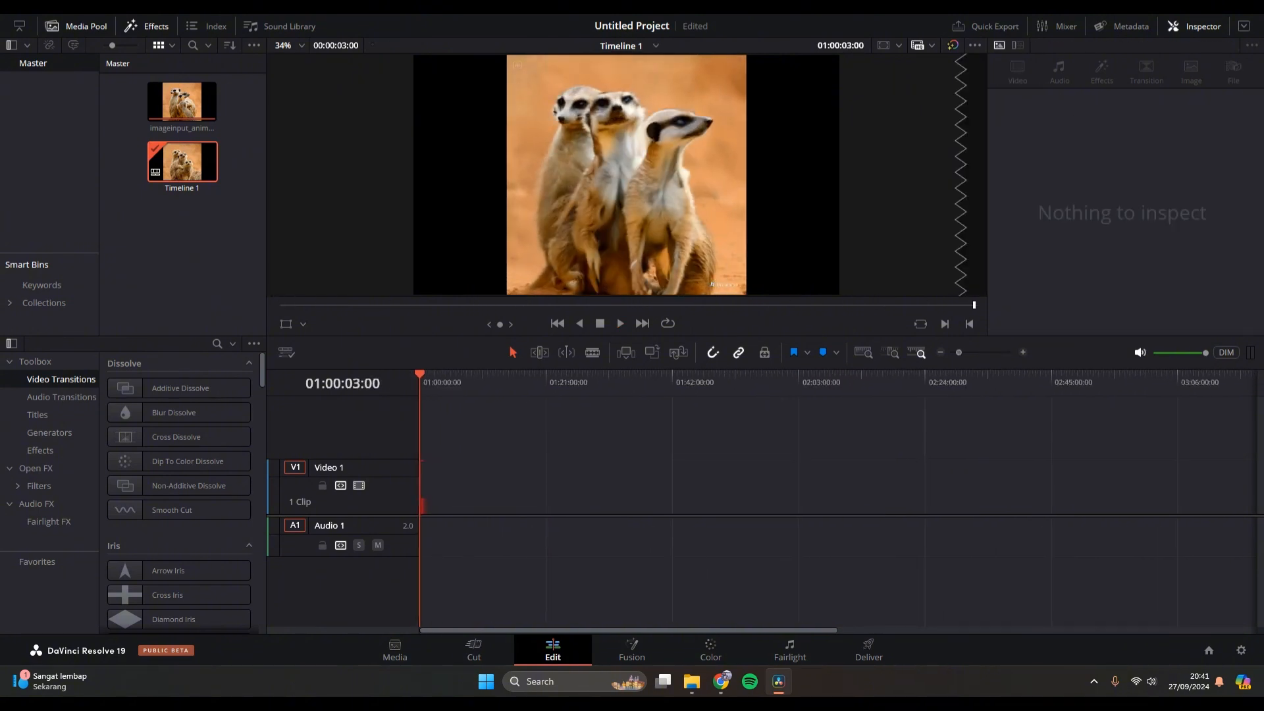
{"action": "scroll", "coordinate": [445, 487], "scroll_direction": "up", "scroll_amount": 5}
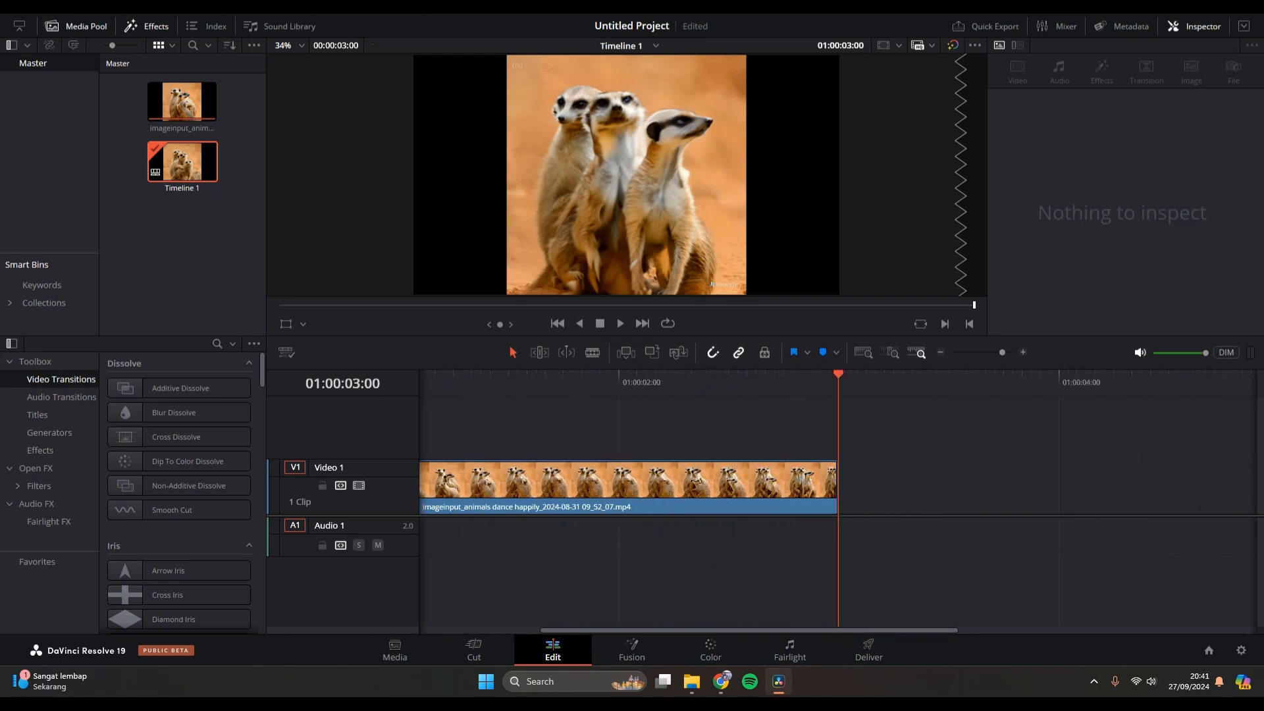
{"action": "left_click_drag", "start_coordinate": [838, 375], "coordinate": [530, 375]}
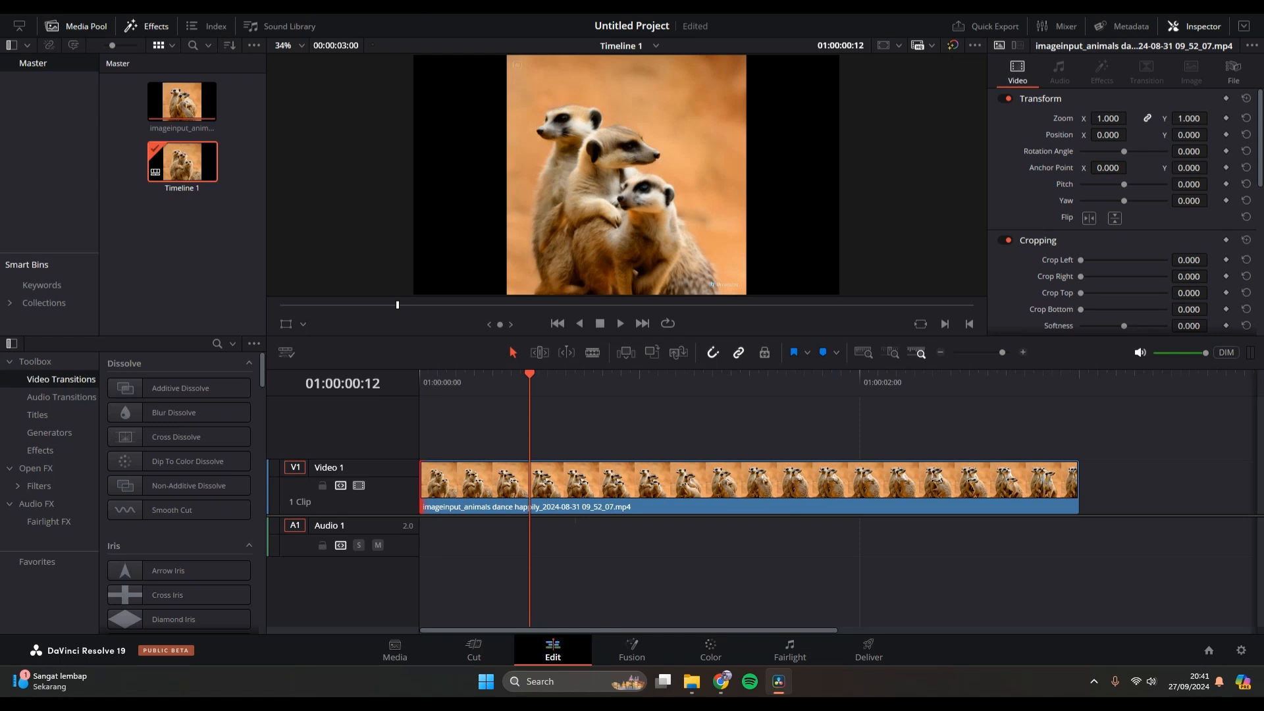
{"action": "key", "text": "Home"}
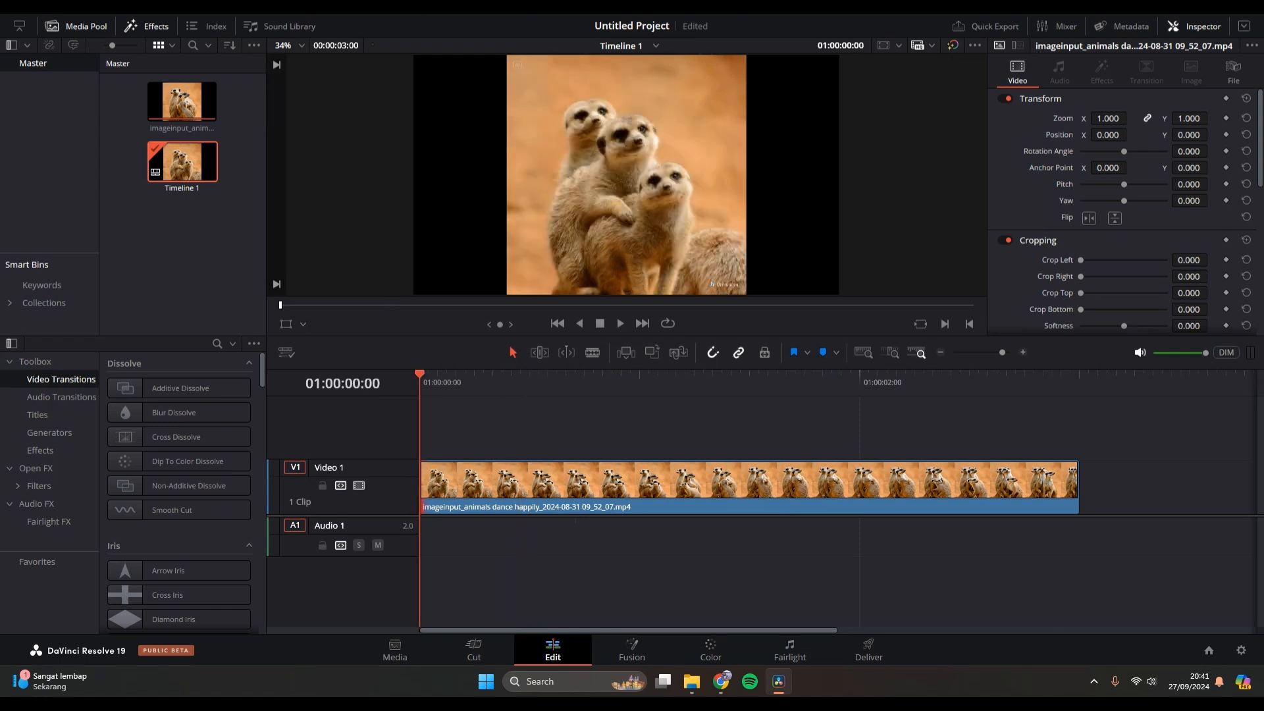
{"action": "left_click_drag", "start_coordinate": [420, 375], "coordinate": [520, 375]}
Step: Try trimming a few frames off the start of the meerkat clip, and undo the trim
{"action": "left_click", "coordinate": [526, 486]}
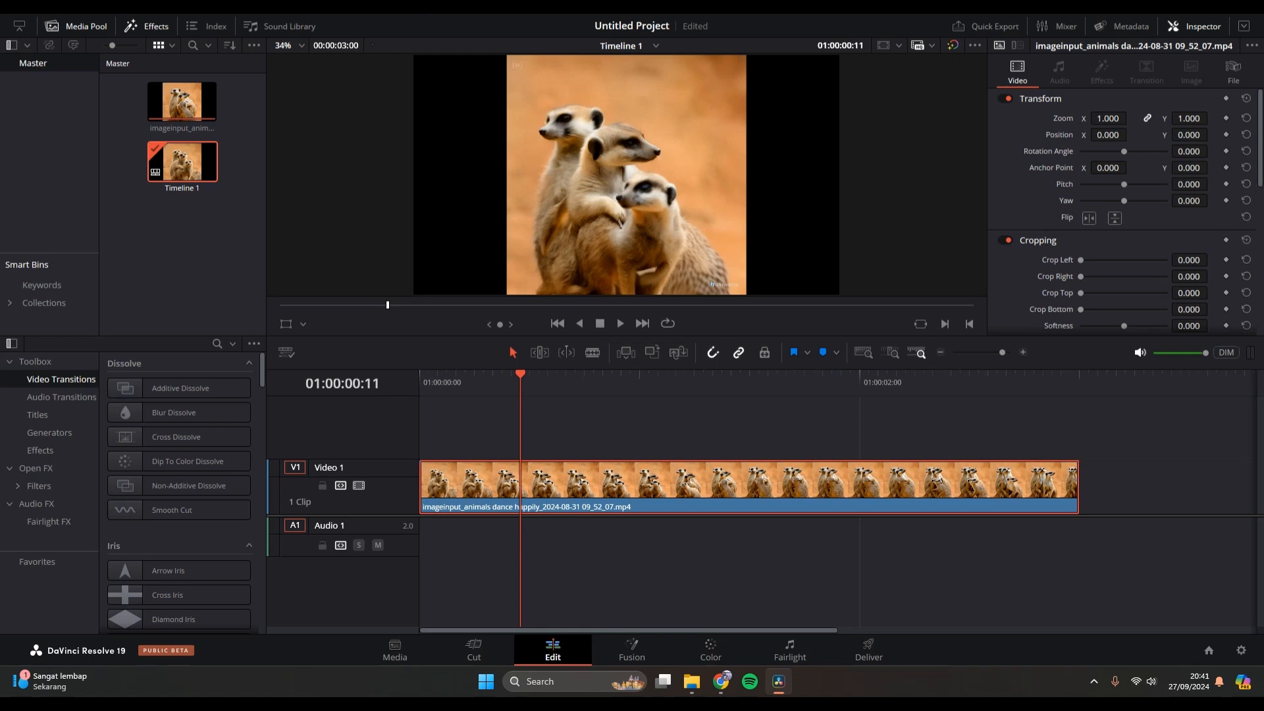
{"action": "left_click_drag", "start_coordinate": [423, 486], "coordinate": [475, 486]}
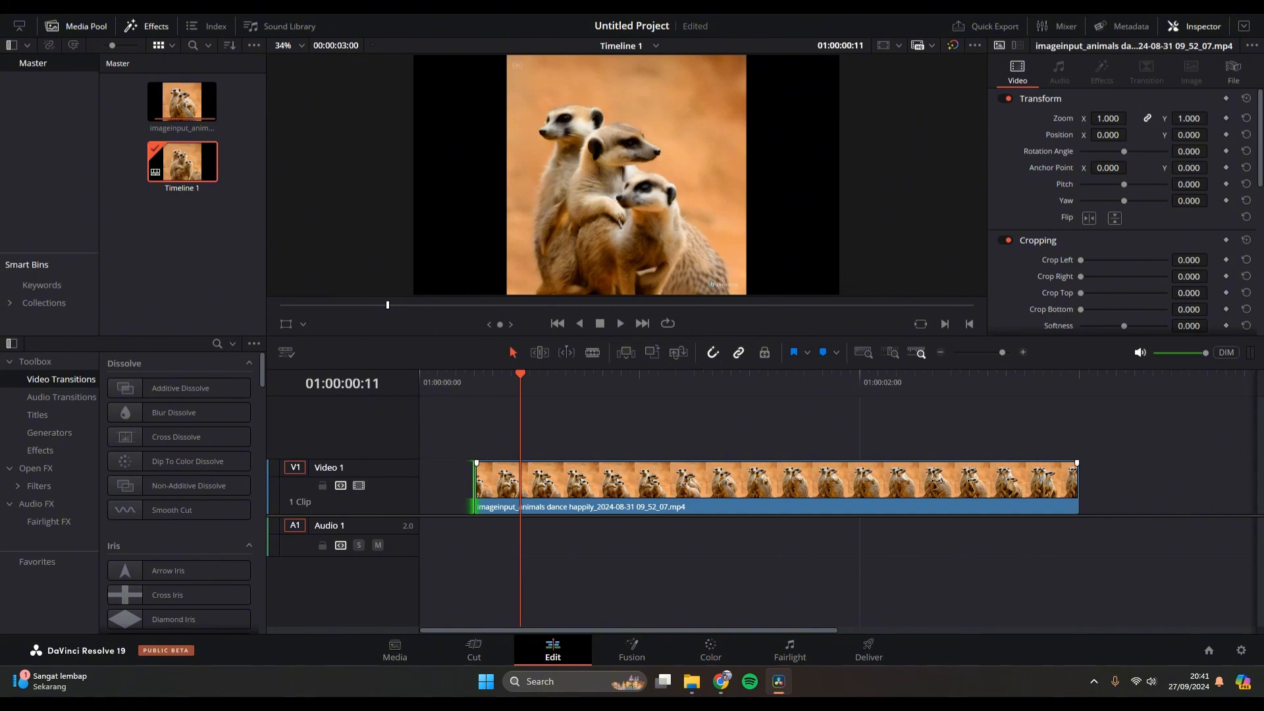
{"action": "key", "text": "ctrl+s"}
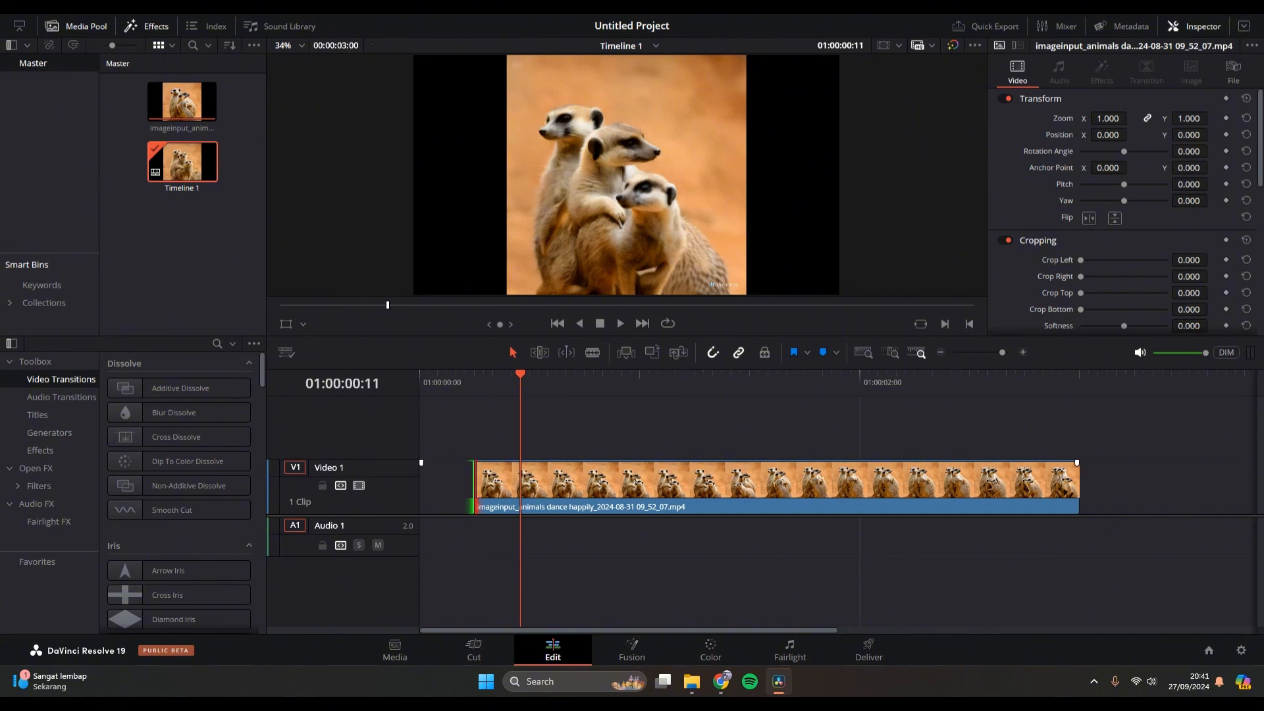
{"action": "key", "text": "ctrl+z"}
Step: Split the meerkat clip into two pieces at about 01:00:00:23 with the Blade tool
{"action": "key", "text": "Right"}
{"action": "key", "text": "Right"}
{"action": "key", "text": "Right"}
{"action": "key", "text": "Right"}
{"action": "key", "text": "Right"}
{"action": "key", "text": "Right"}
{"action": "key", "text": "Right"}
{"action": "key", "text": "Right"}
{"action": "key", "text": "Right"}
{"action": "key", "text": "Right"}
{"action": "key", "text": "Right"}
{"action": "key", "text": "Right"}
{"action": "key", "text": "Right"}
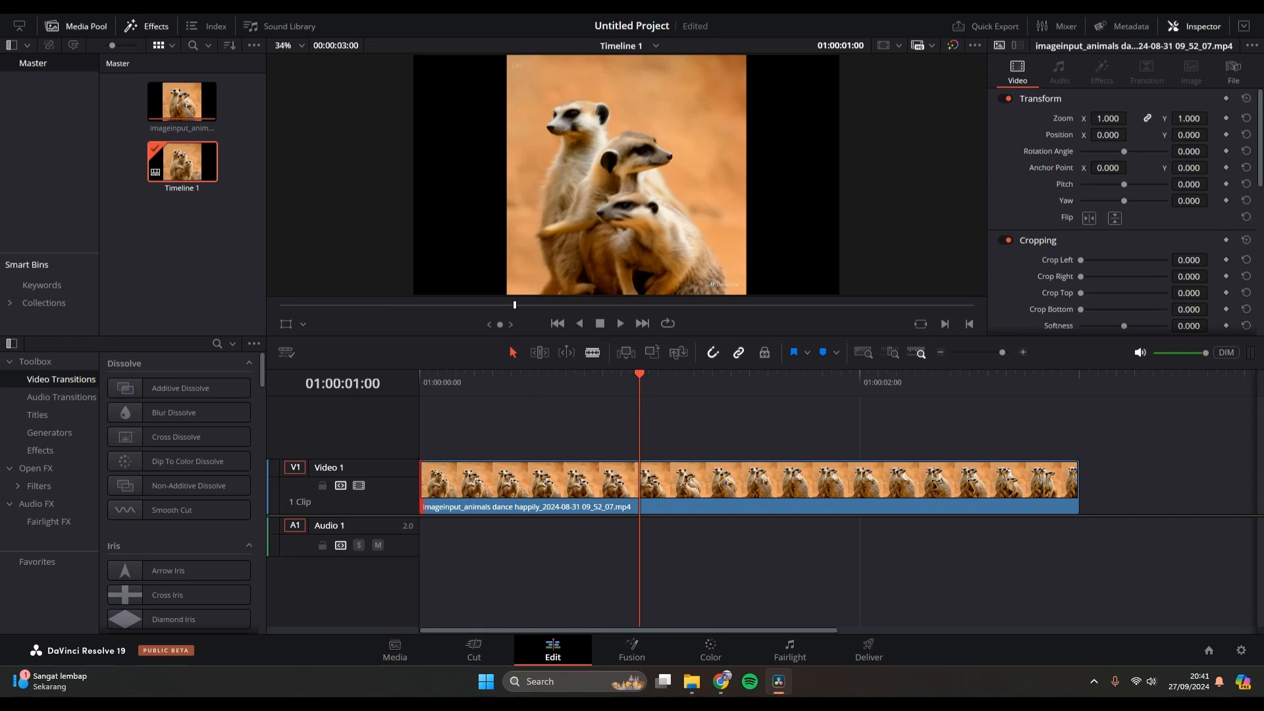
{"action": "key", "text": "b"}
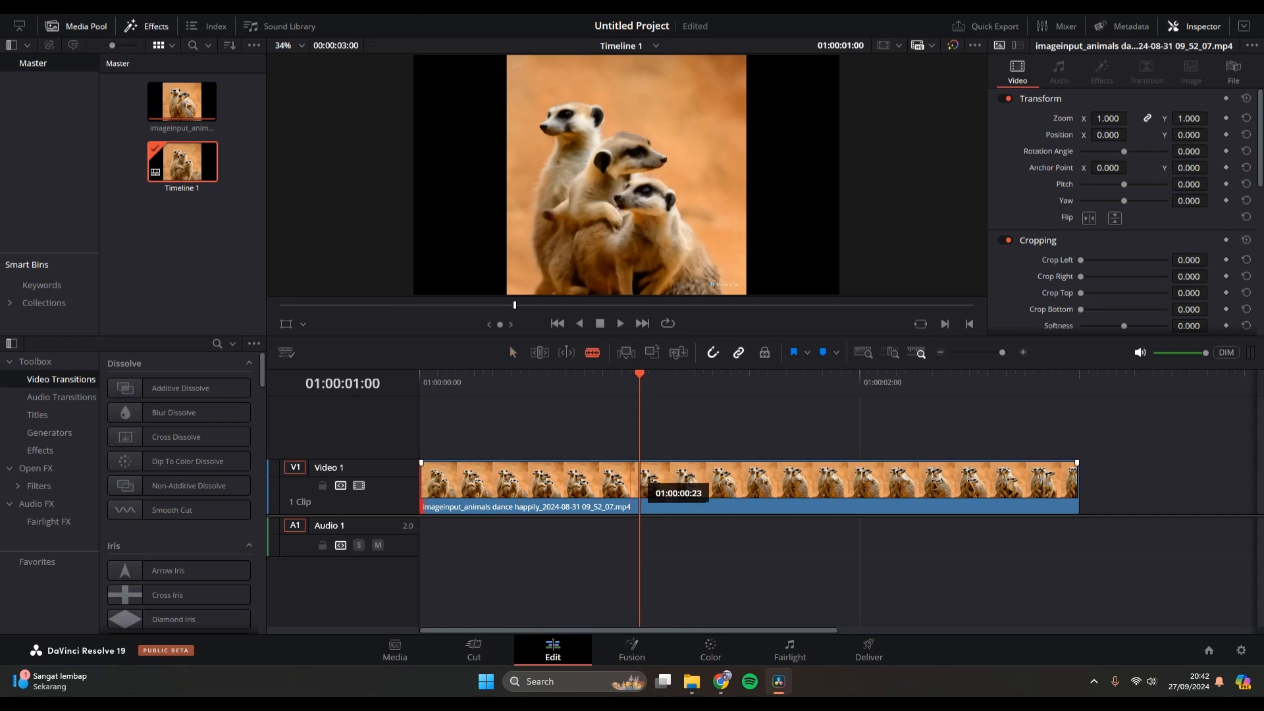
{"action": "left_click", "coordinate": [628, 487]}
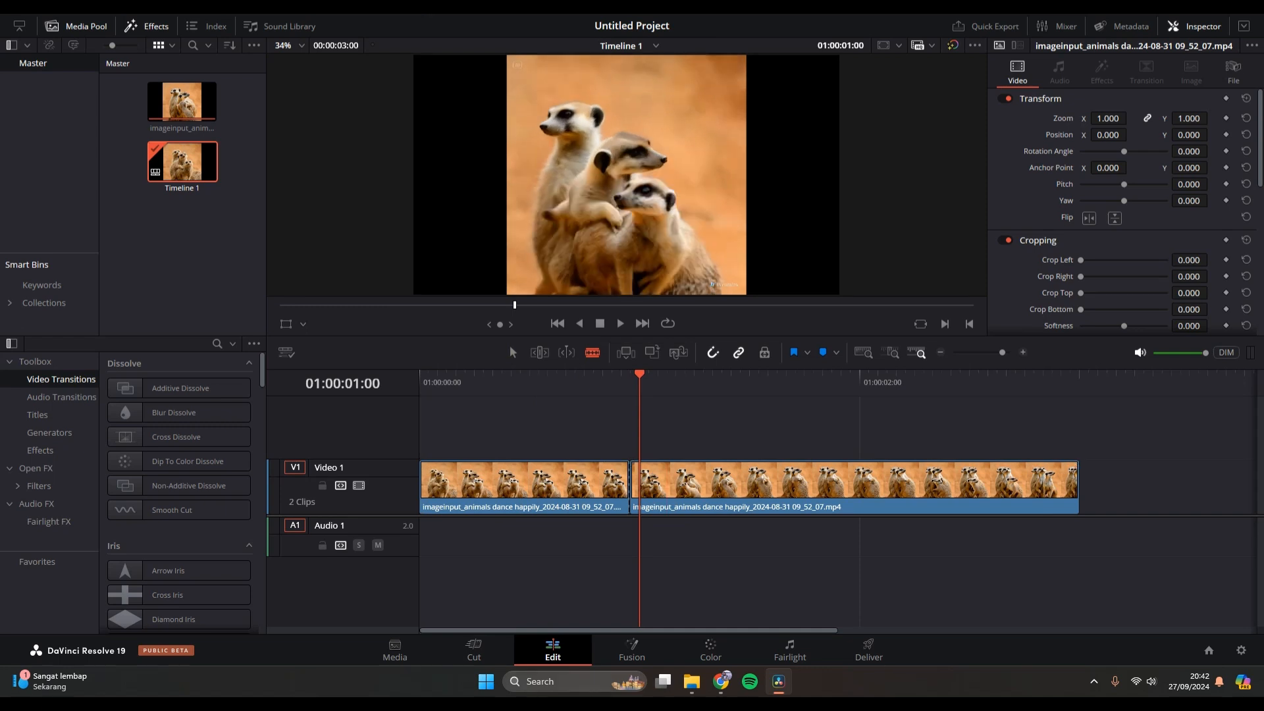
{"action": "left_click", "coordinate": [676, 487]}
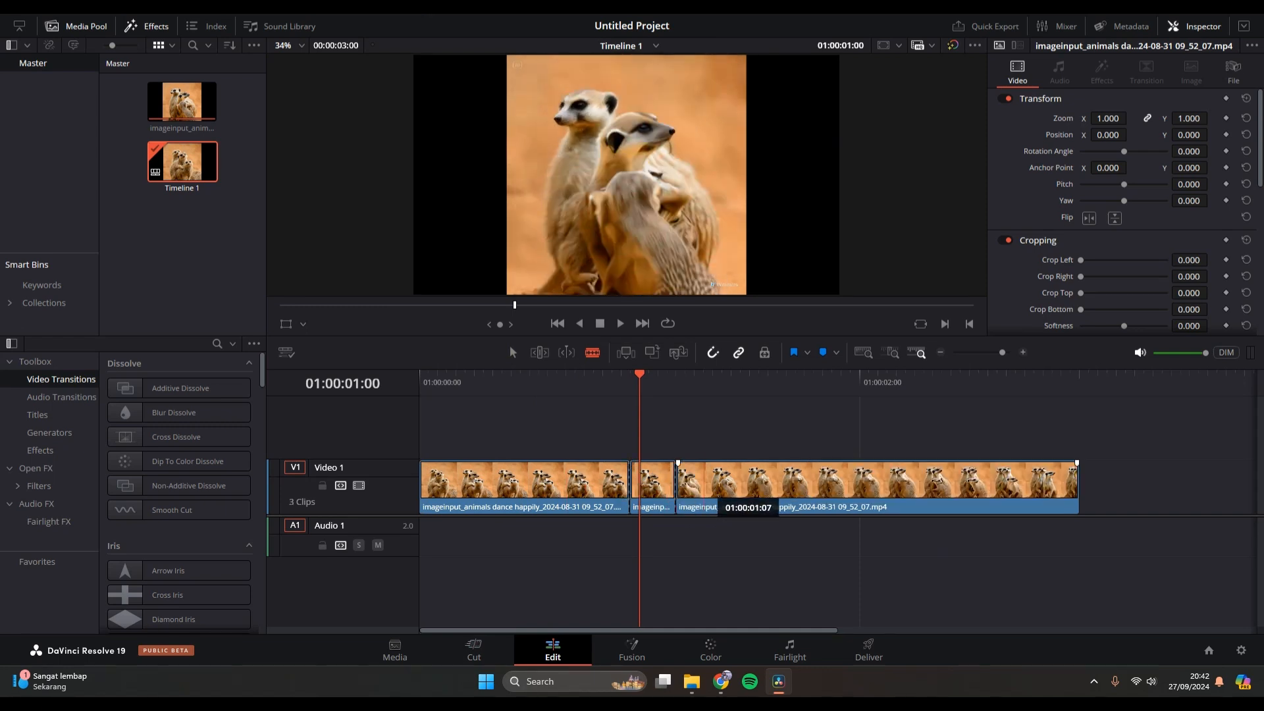
{"action": "key", "text": "ctrl+z"}
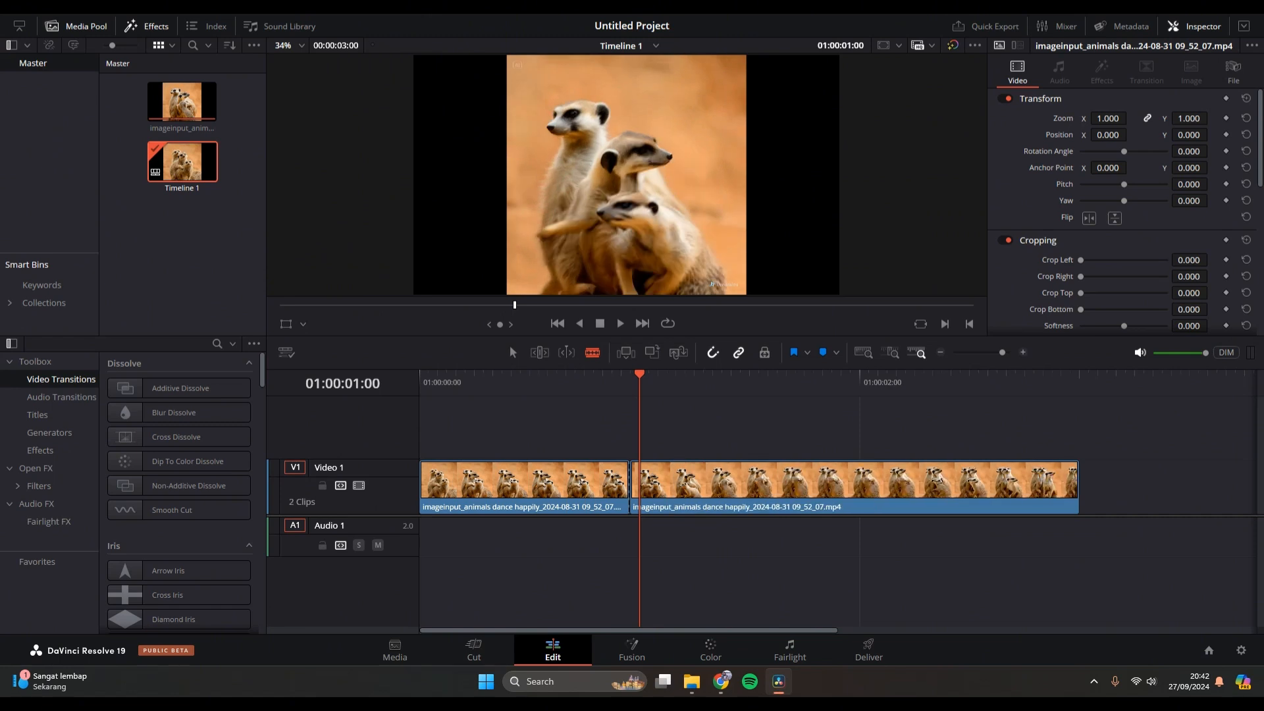
Step: Save the project and move the second meerkat piece about 3 frames earlier, overwriting the end of the first piece
{"action": "left_click_drag", "start_coordinate": [693, 471], "coordinate": [686, 523]}
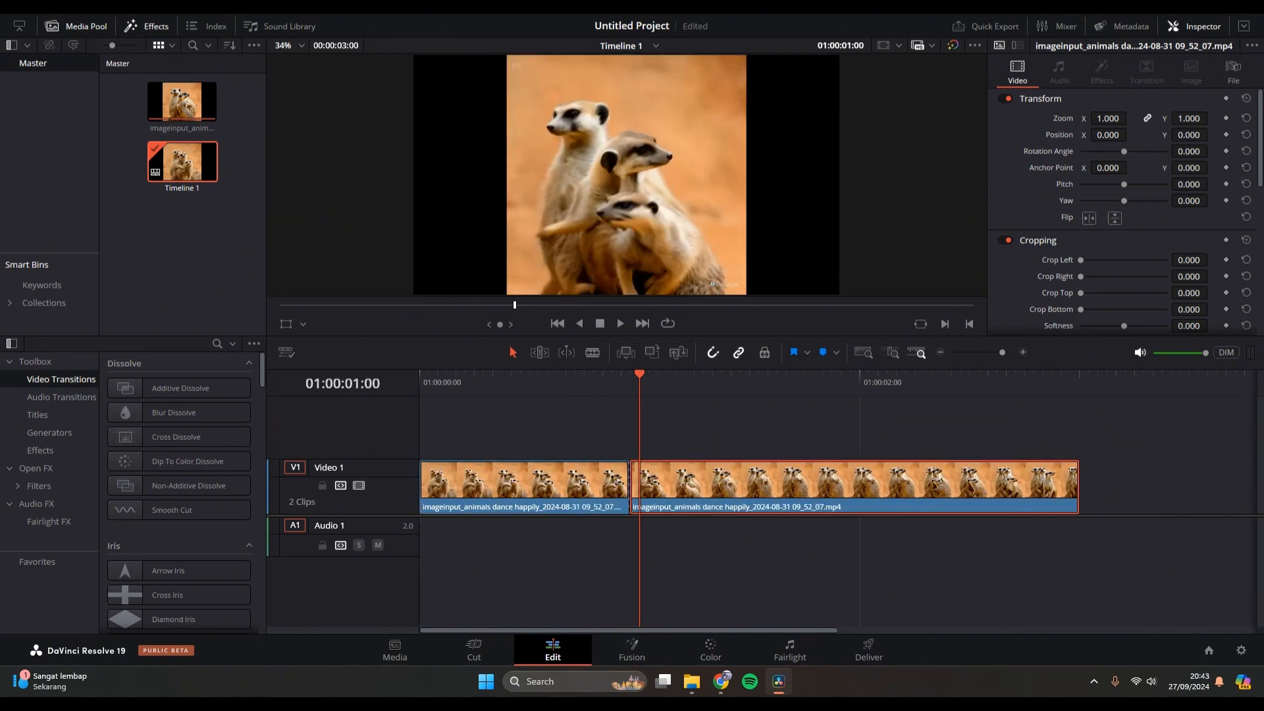
{"action": "key", "text": "Up"}
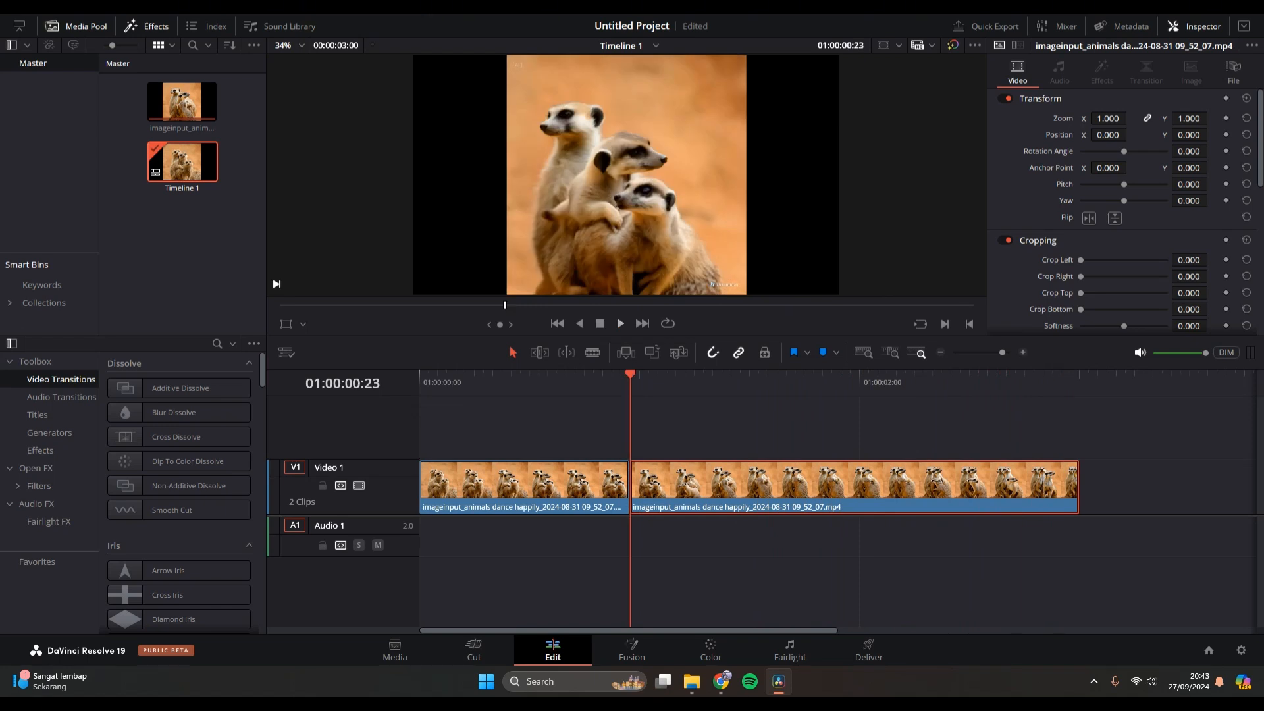
{"action": "key", "text": "ctrl+s"}
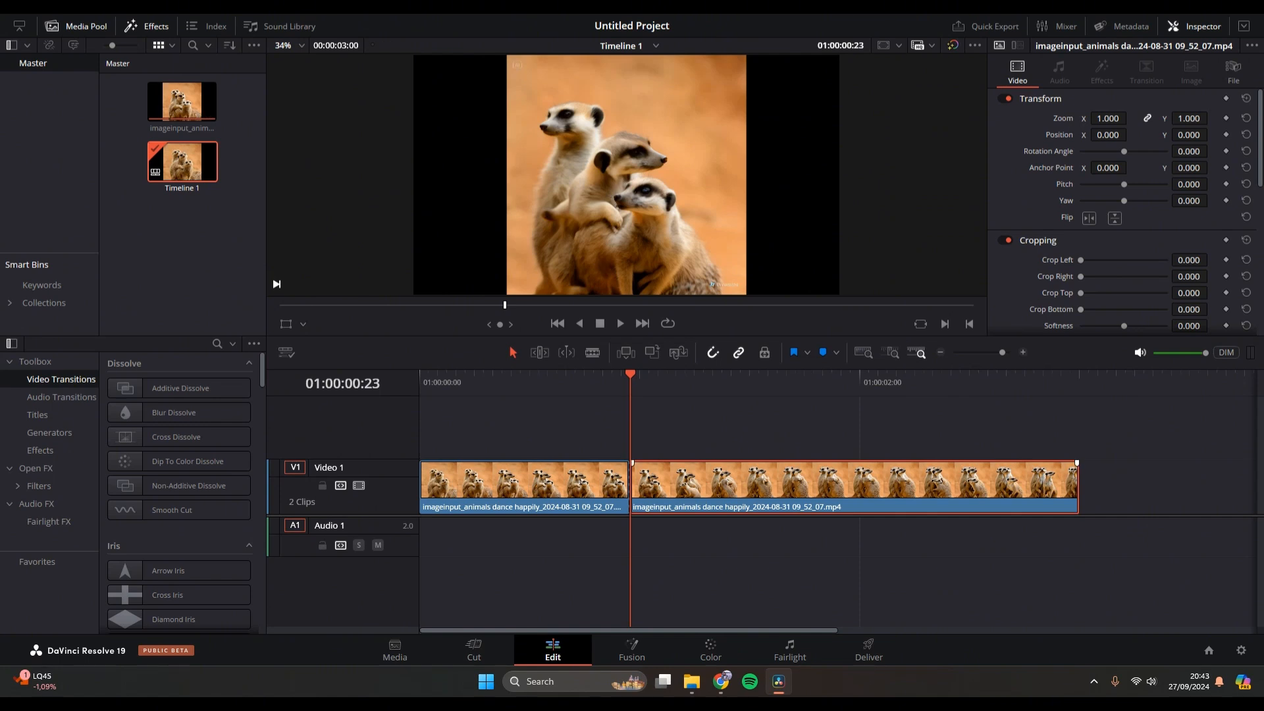
{"action": "left_click_drag", "start_coordinate": [699, 487], "coordinate": [644, 495]}
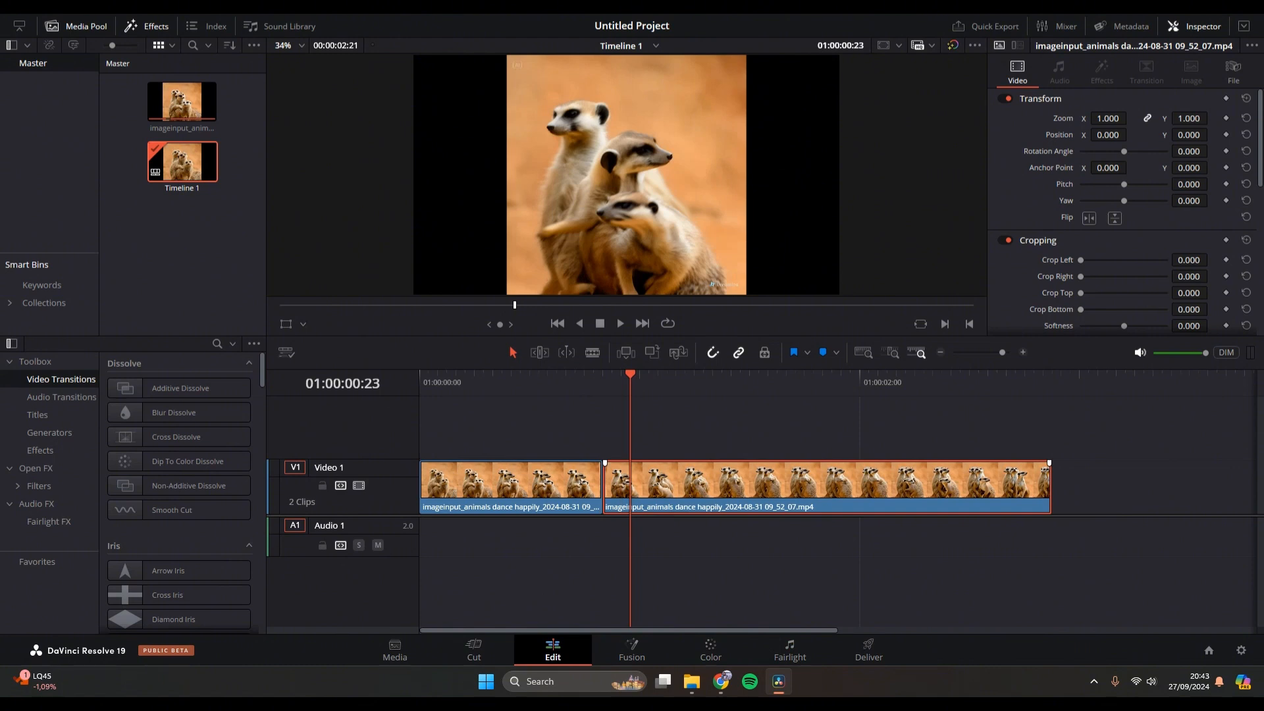
Step: Import the song "Sabrina Carpenter - Taste (Me Too).mp3" from the Downloads folder into the Master bin
{"action": "left_click", "coordinate": [692, 681]}
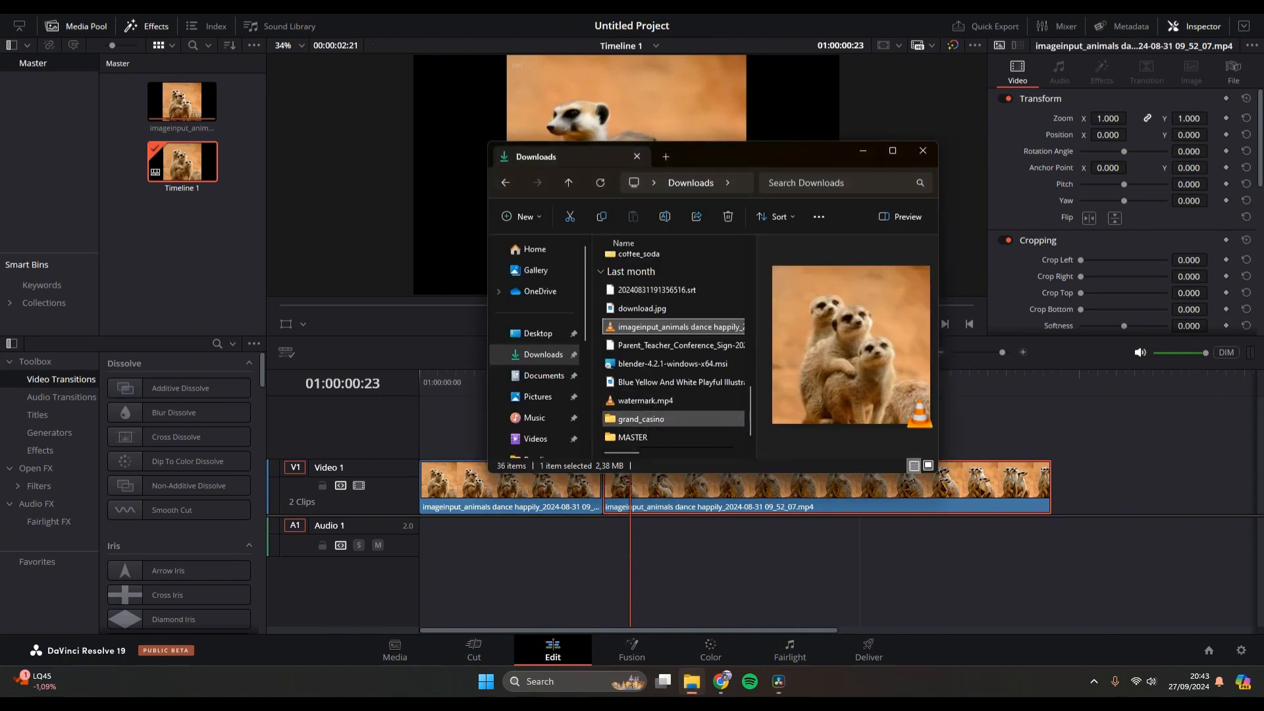
{"action": "scroll", "coordinate": [671, 395], "scroll_direction": "up", "scroll_amount": 5}
{"action": "scroll", "coordinate": [672, 369], "scroll_direction": "up", "scroll_amount": 3}
{"action": "scroll", "coordinate": [672, 368], "scroll_direction": "down", "scroll_amount": 1}
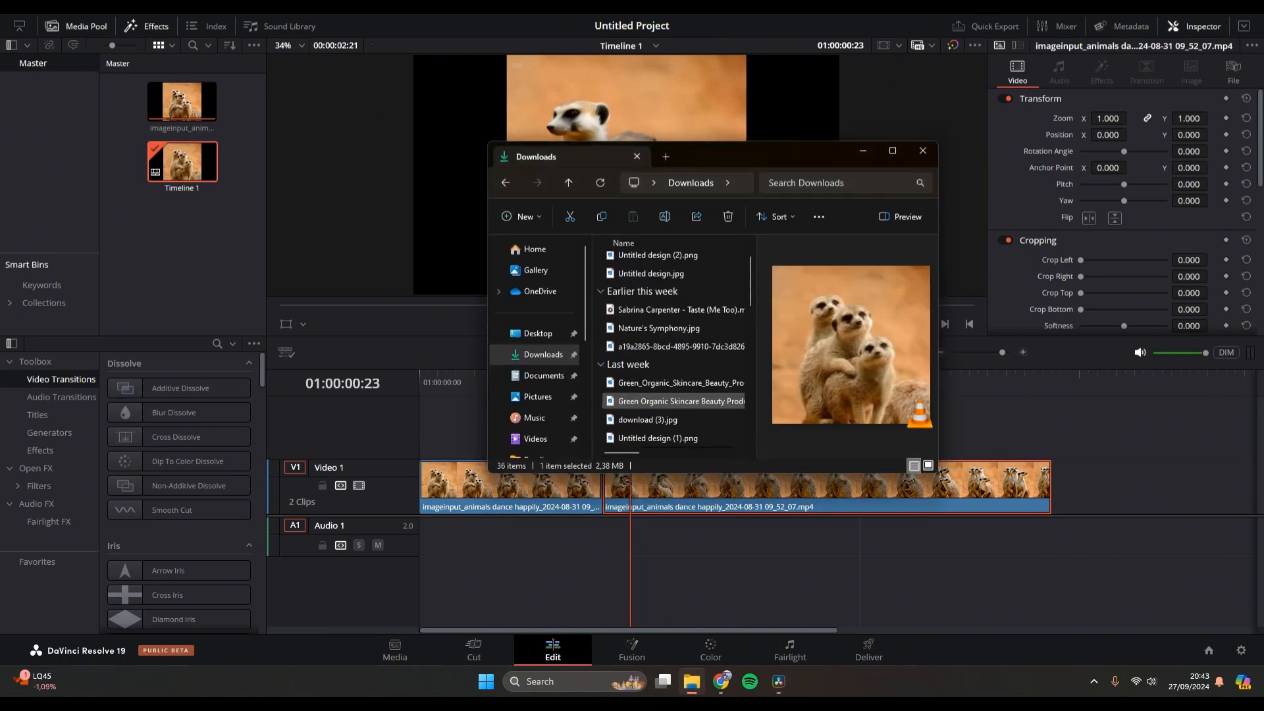
{"action": "scroll", "coordinate": [671, 369], "scroll_direction": "up", "scroll_amount": 1}
{"action": "left_click", "coordinate": [671, 355]}
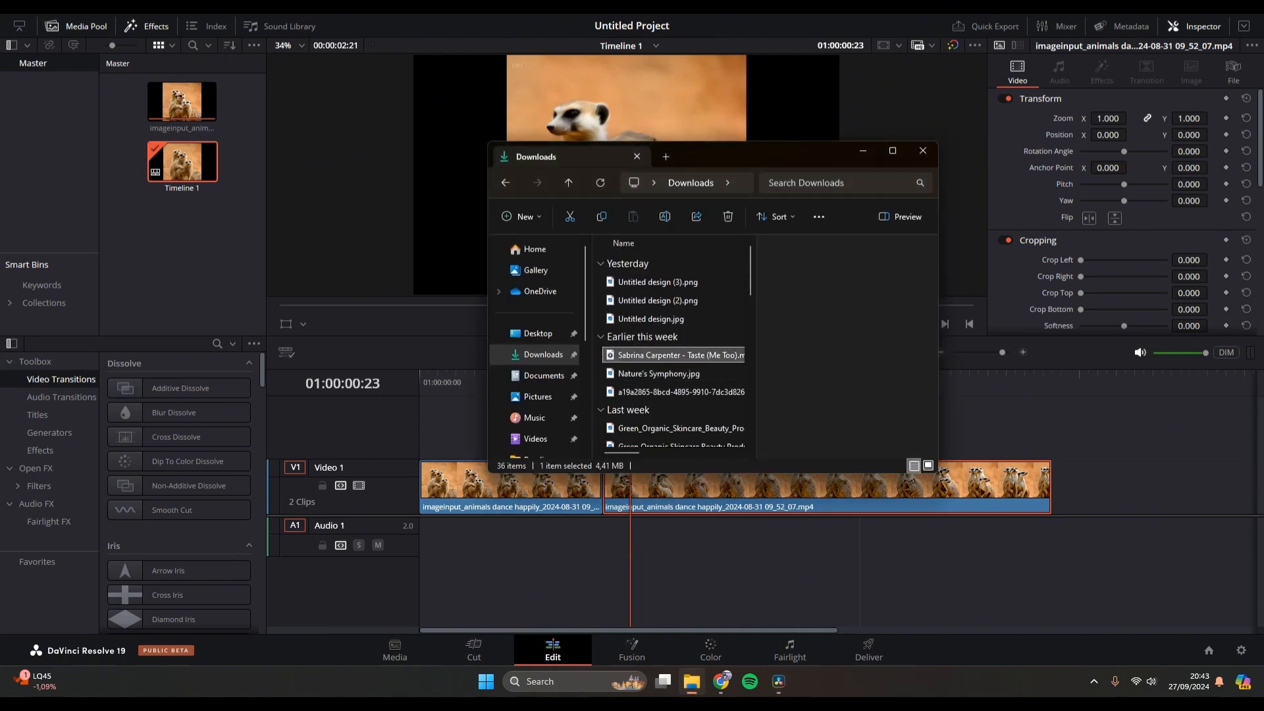
{"action": "left_click_drag", "start_coordinate": [671, 356], "coordinate": [211, 262]}
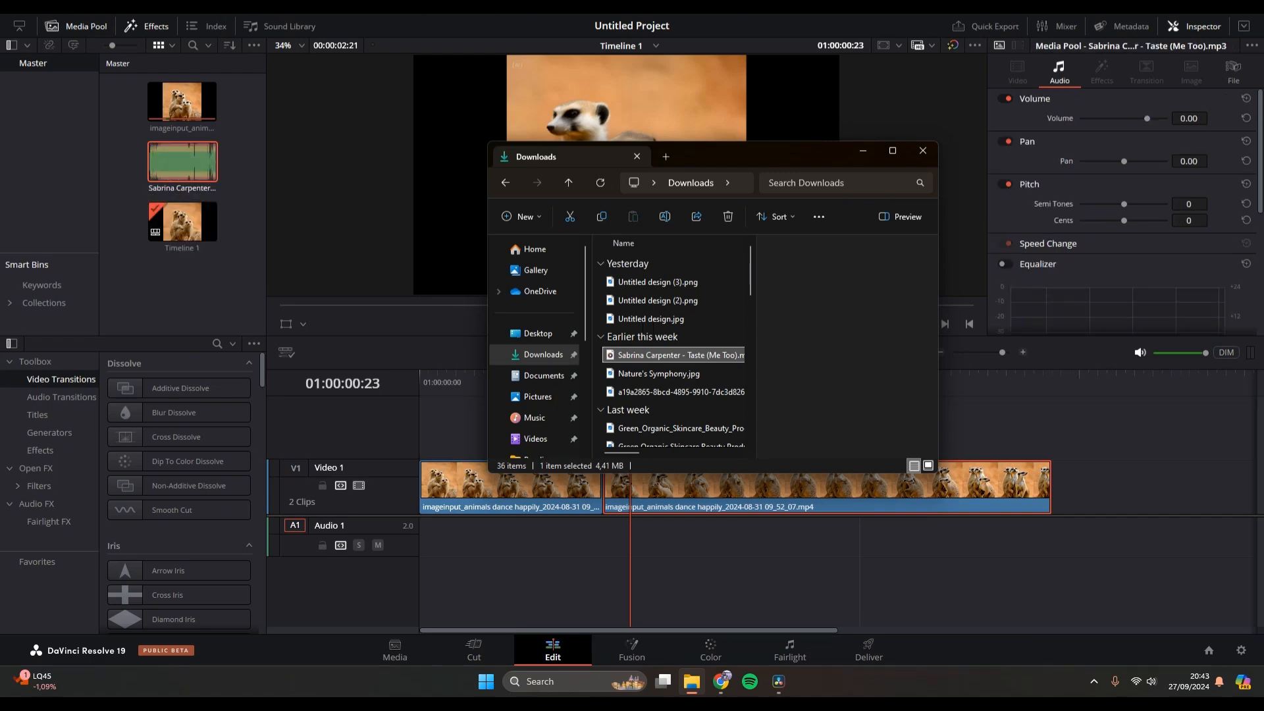
{"action": "left_click", "coordinate": [863, 151]}
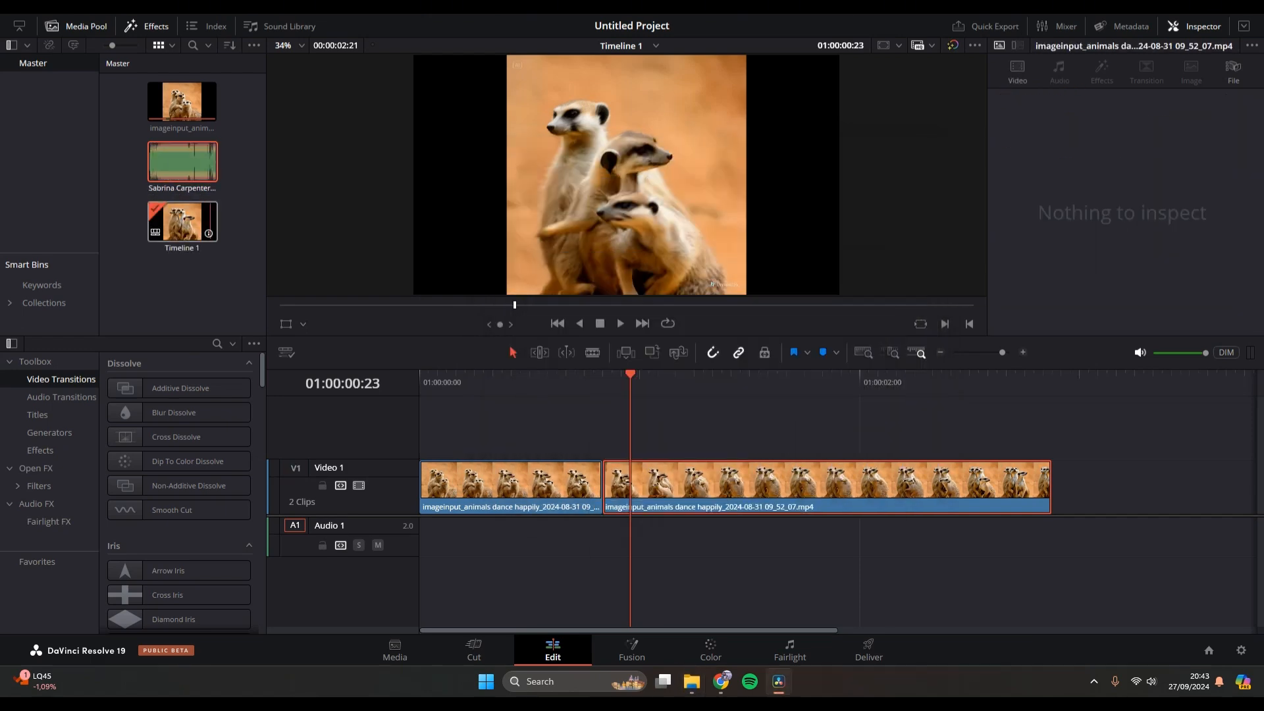
Step: Place the imported song on the Audio 1 track at the start of the timeline and play it back
{"action": "left_click_drag", "start_coordinate": [182, 162], "coordinate": [430, 545]}
{"action": "left_click_drag", "start_coordinate": [669, 538], "coordinate": [614, 540]}
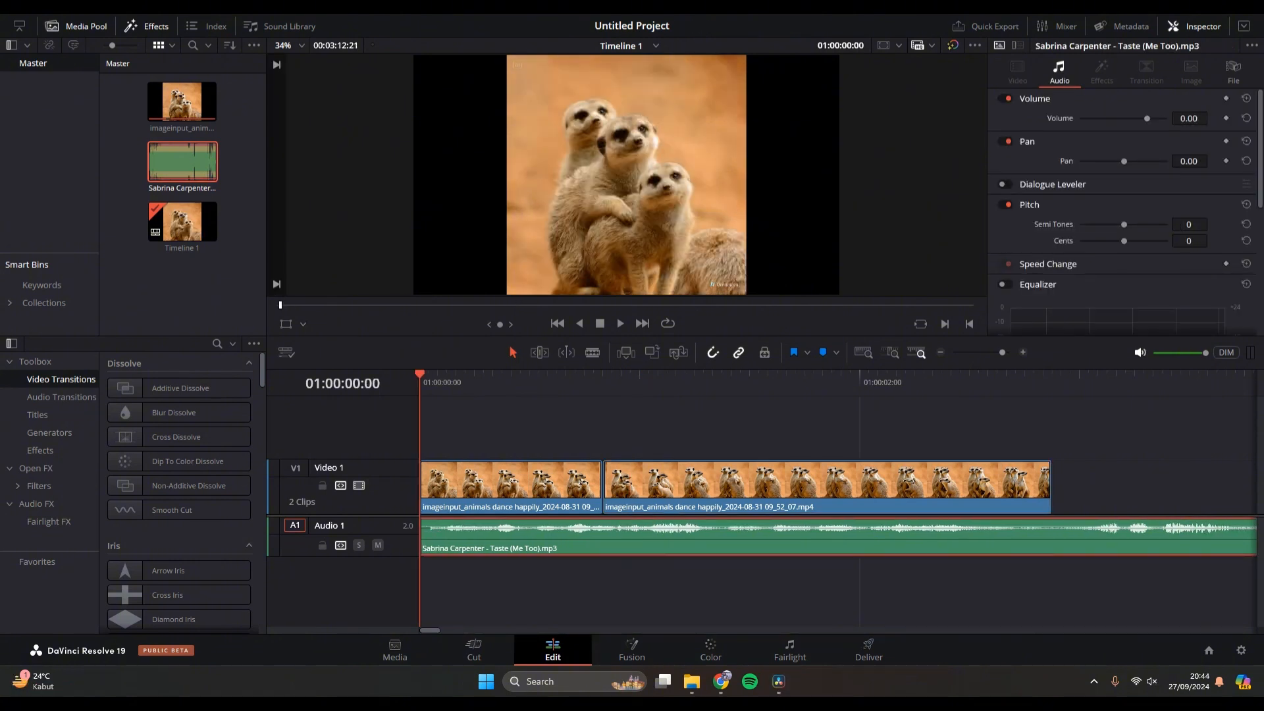
{"action": "key", "text": "space"}
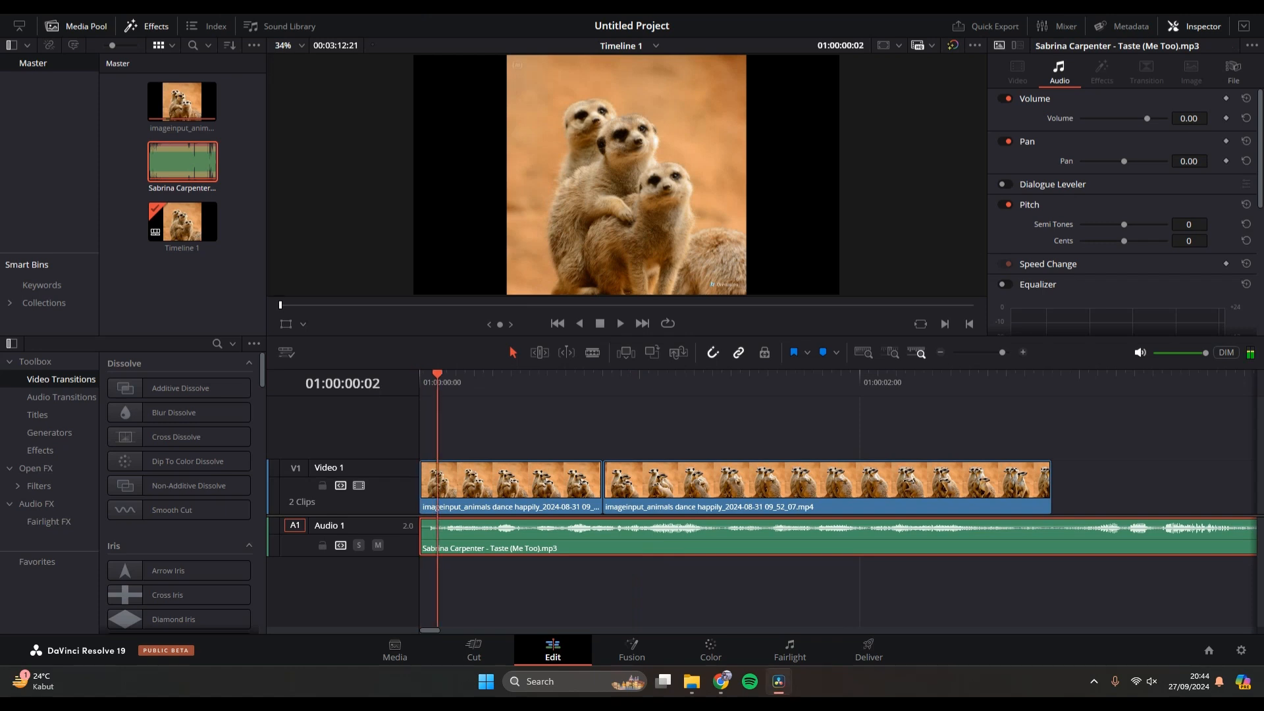
Step: Split the song at 01:00:02:21, where the video ends, and delete the part after the cut
{"action": "left_click", "coordinate": [1206, 353]}
{"action": "left_click_drag", "start_coordinate": [1002, 353], "coordinate": [999, 353]}
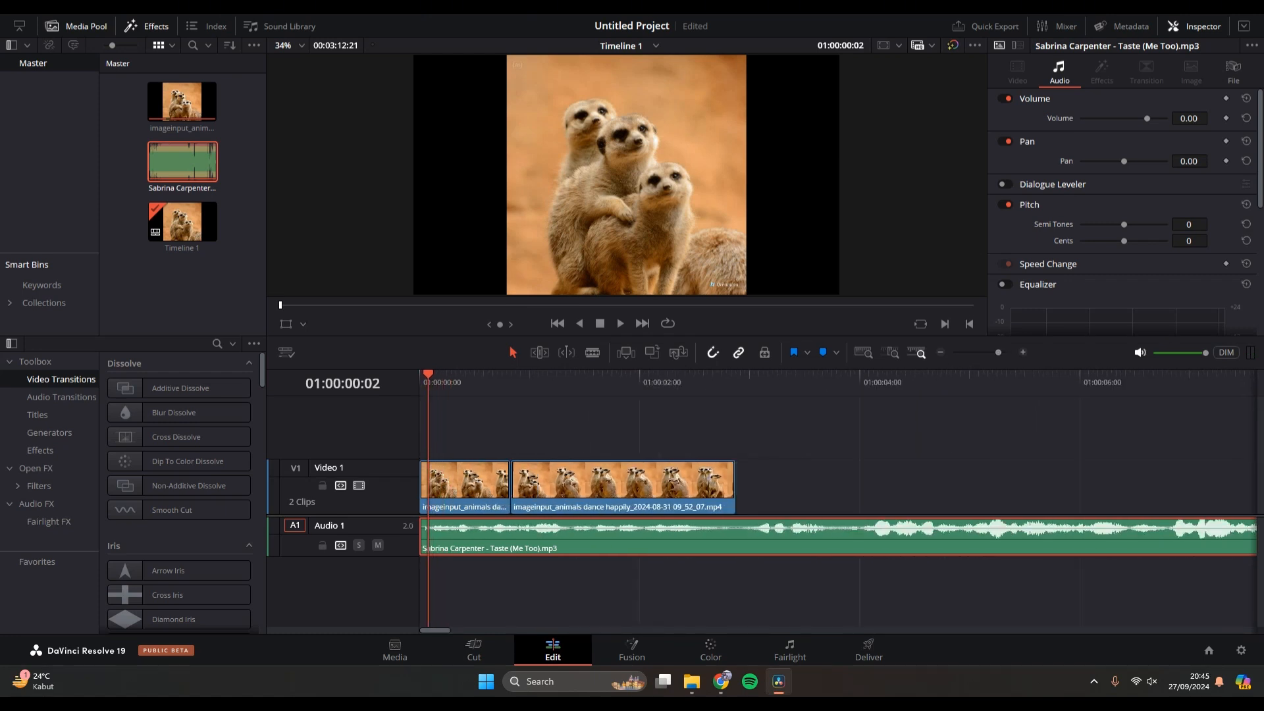
{"action": "left_click_drag", "start_coordinate": [428, 374], "coordinate": [736, 374]}
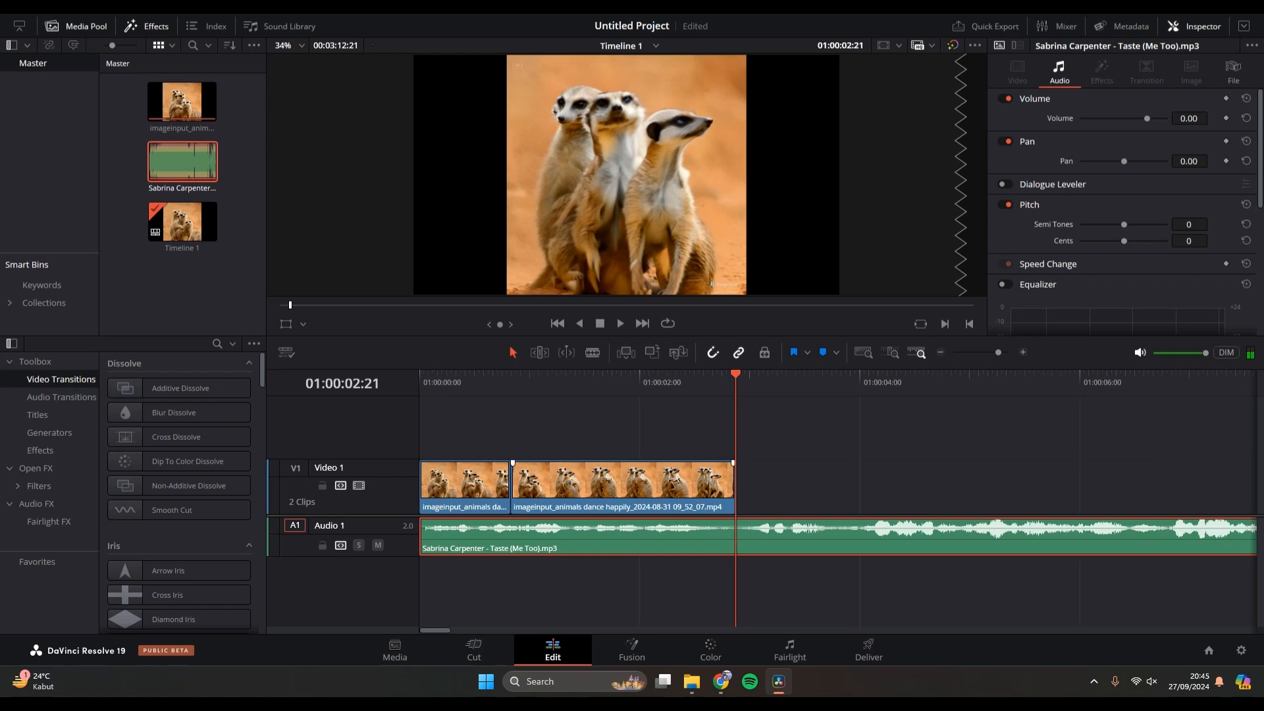
{"action": "key", "text": "b"}
{"action": "left_click", "coordinate": [735, 536]}
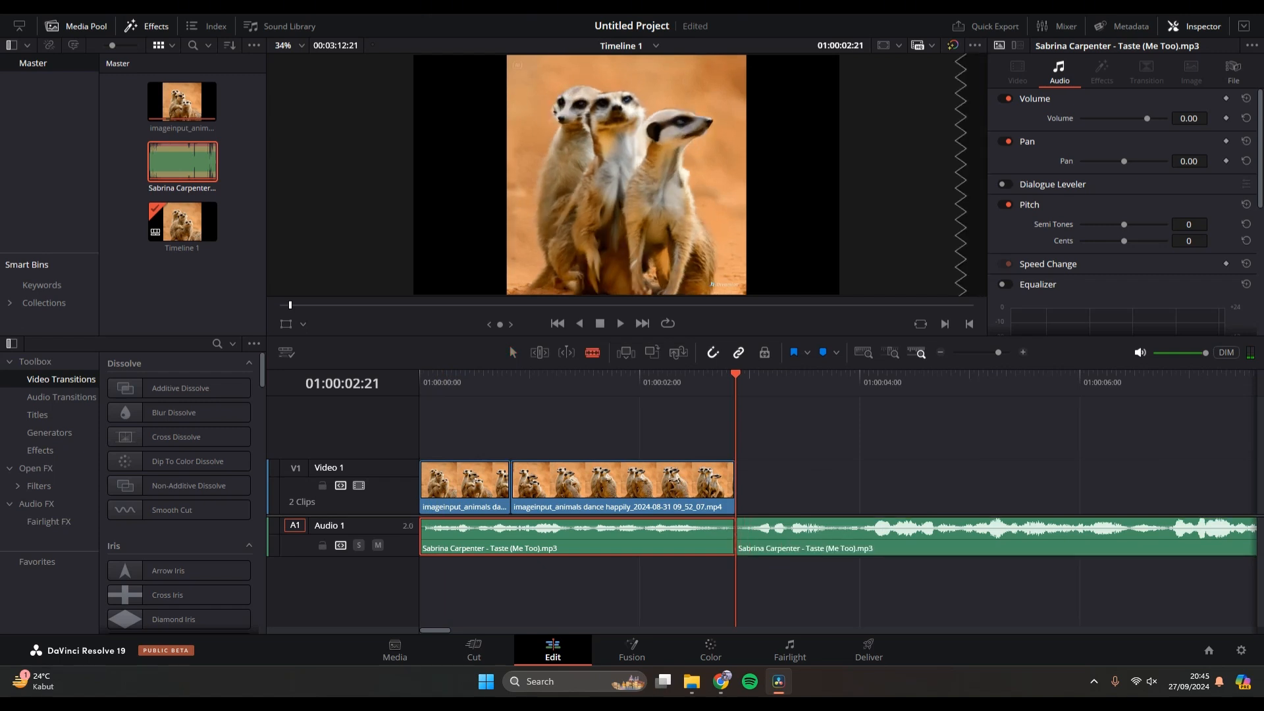
{"action": "left_click_drag", "start_coordinate": [735, 374], "coordinate": [763, 374]}
{"action": "key", "text": "a"}
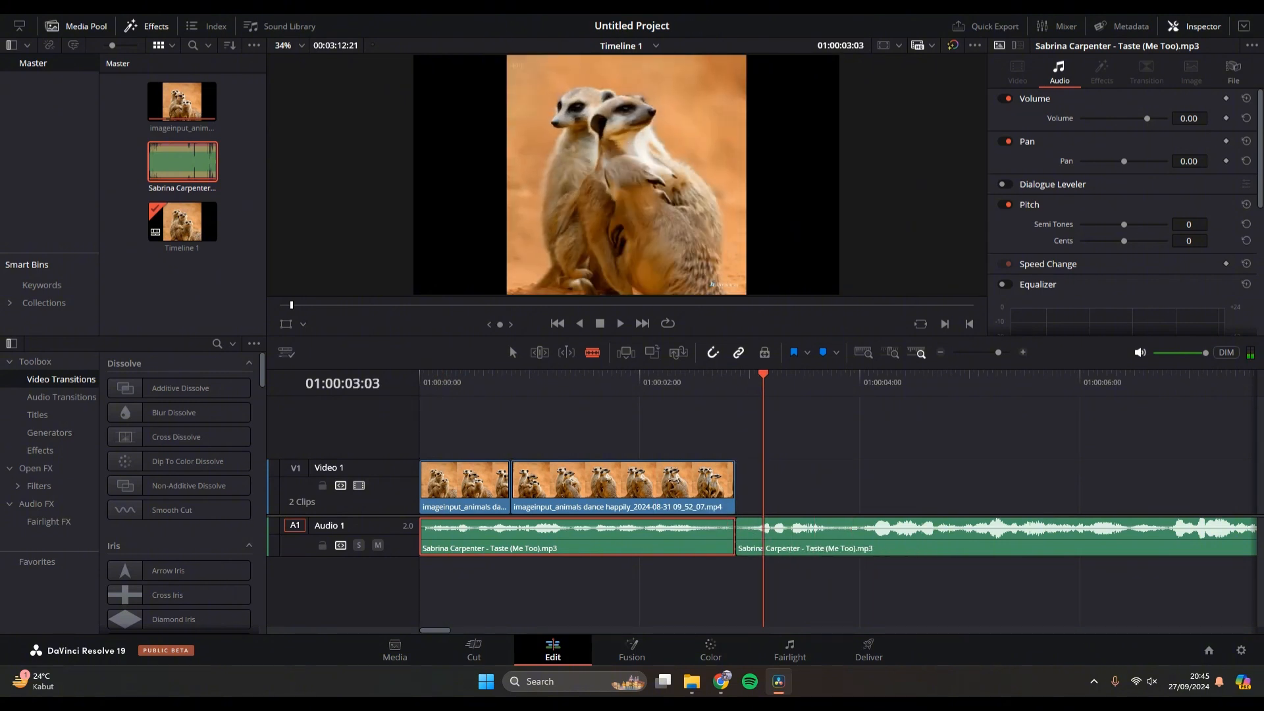
{"action": "left_click", "coordinate": [739, 520]}
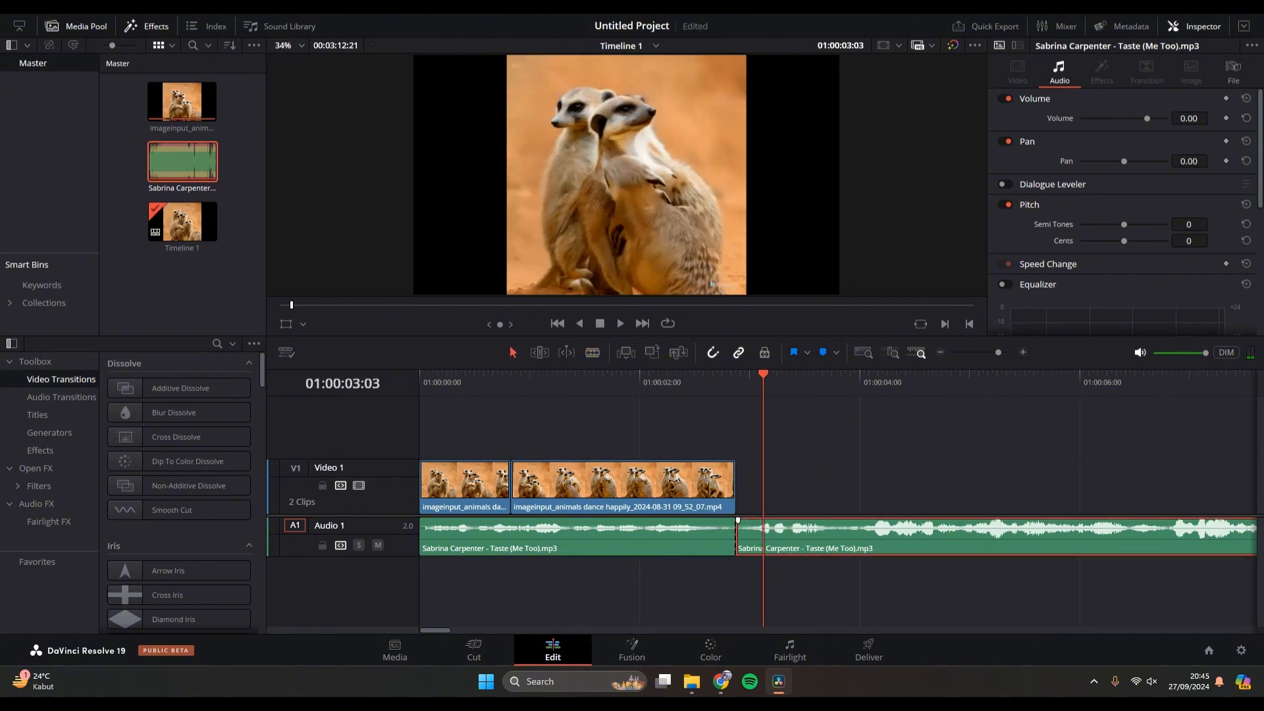
{"action": "key", "text": "Delete"}
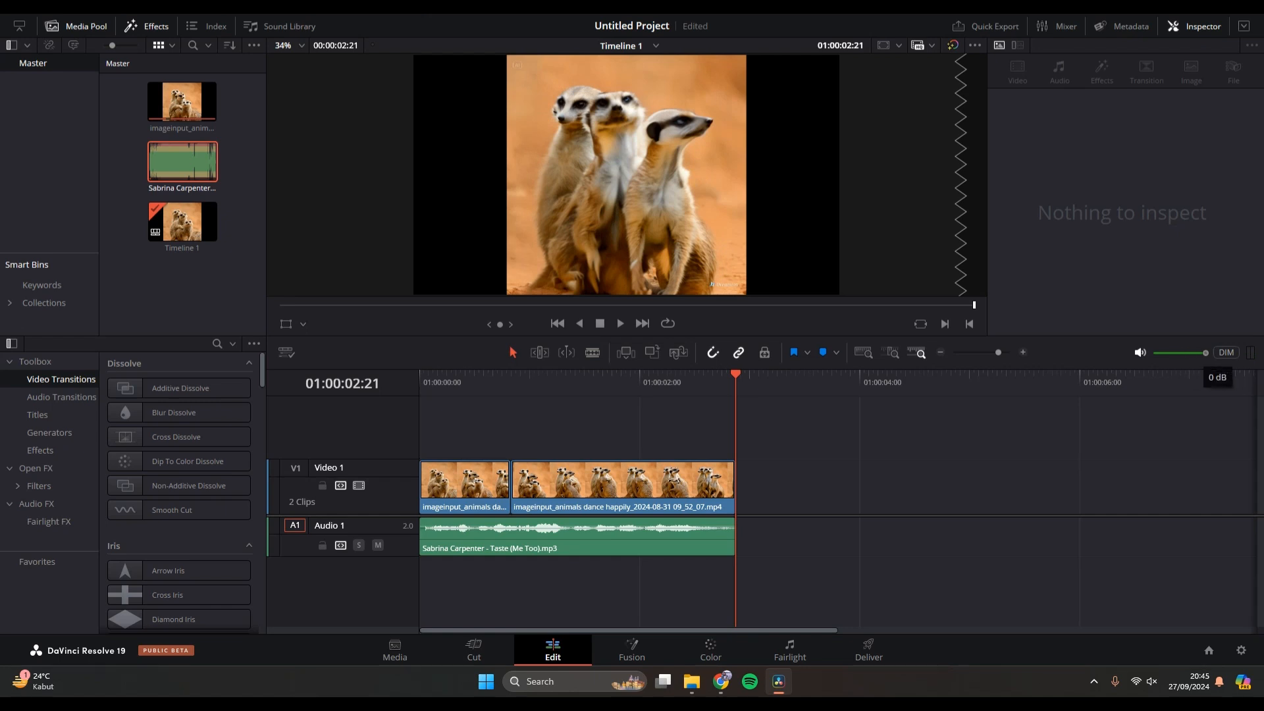
Step: Raise the song clip's volume to 11.36 and open its volume curve below the Audio 1 track
{"action": "left_click_drag", "start_coordinate": [735, 375], "coordinate": [667, 375]}
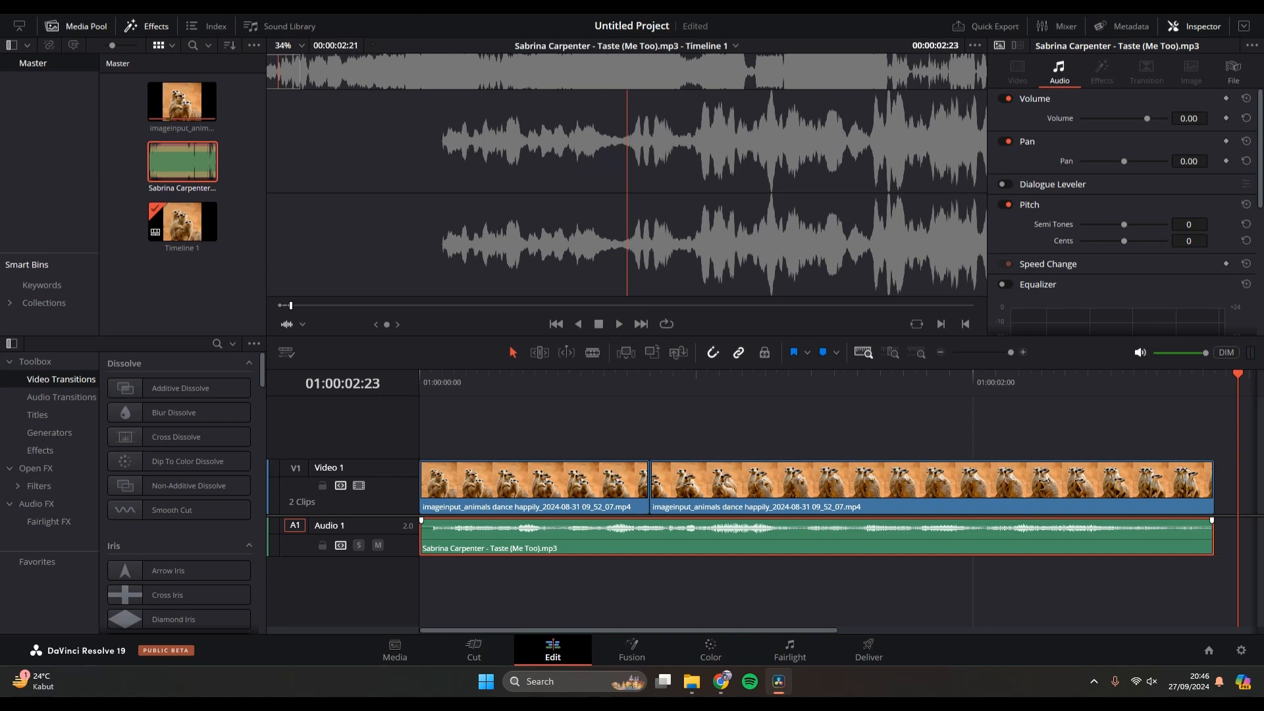
{"action": "left_click_drag", "start_coordinate": [568, 529], "coordinate": [575, 521]}
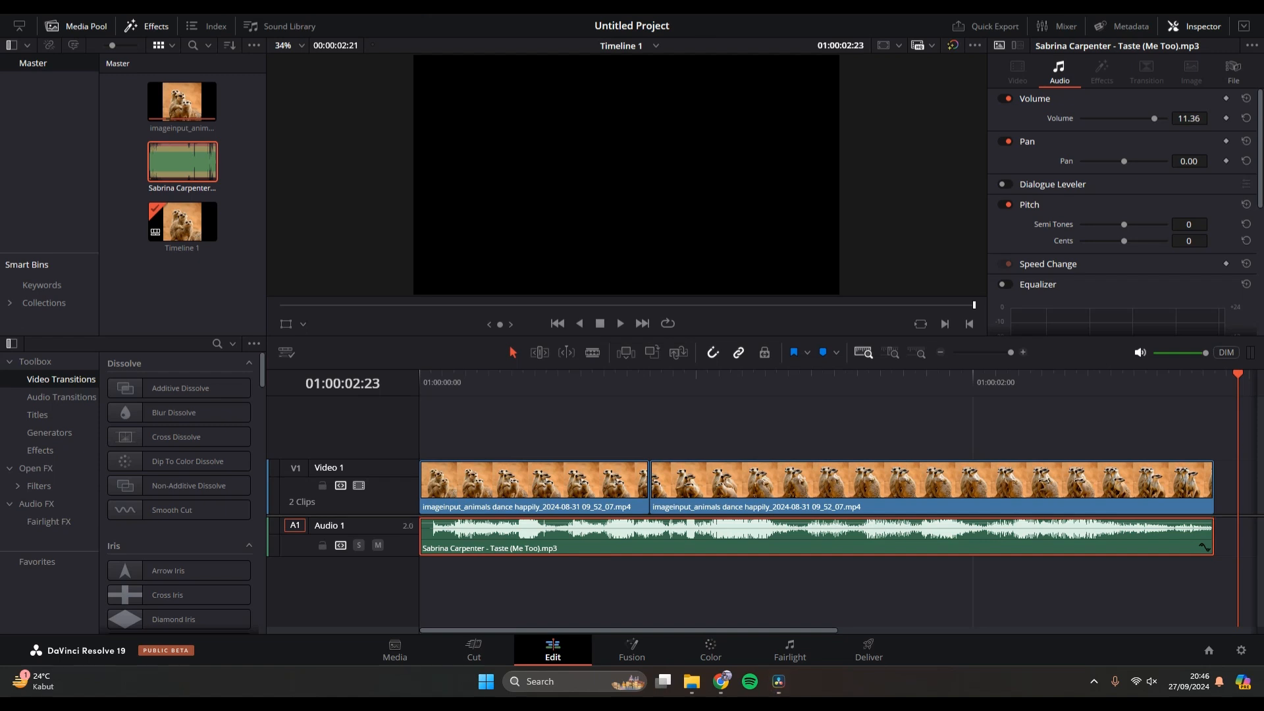
{"action": "left_click", "coordinate": [1204, 547]}
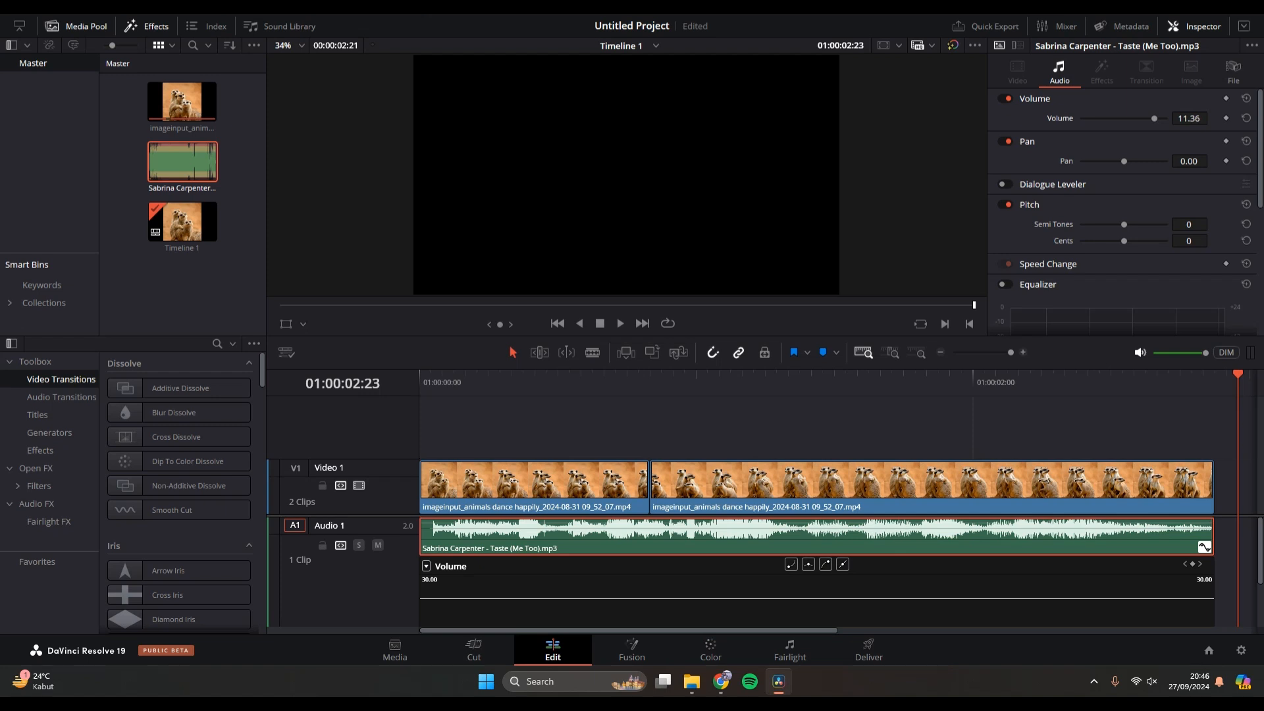
Step: Keyframe the song's volume curve at 01:00:01:08 and 01:00:01:15, raise its volume to 15.91, and play the timeline from the start
{"action": "left_click_drag", "start_coordinate": [1237, 374], "coordinate": [788, 374]}
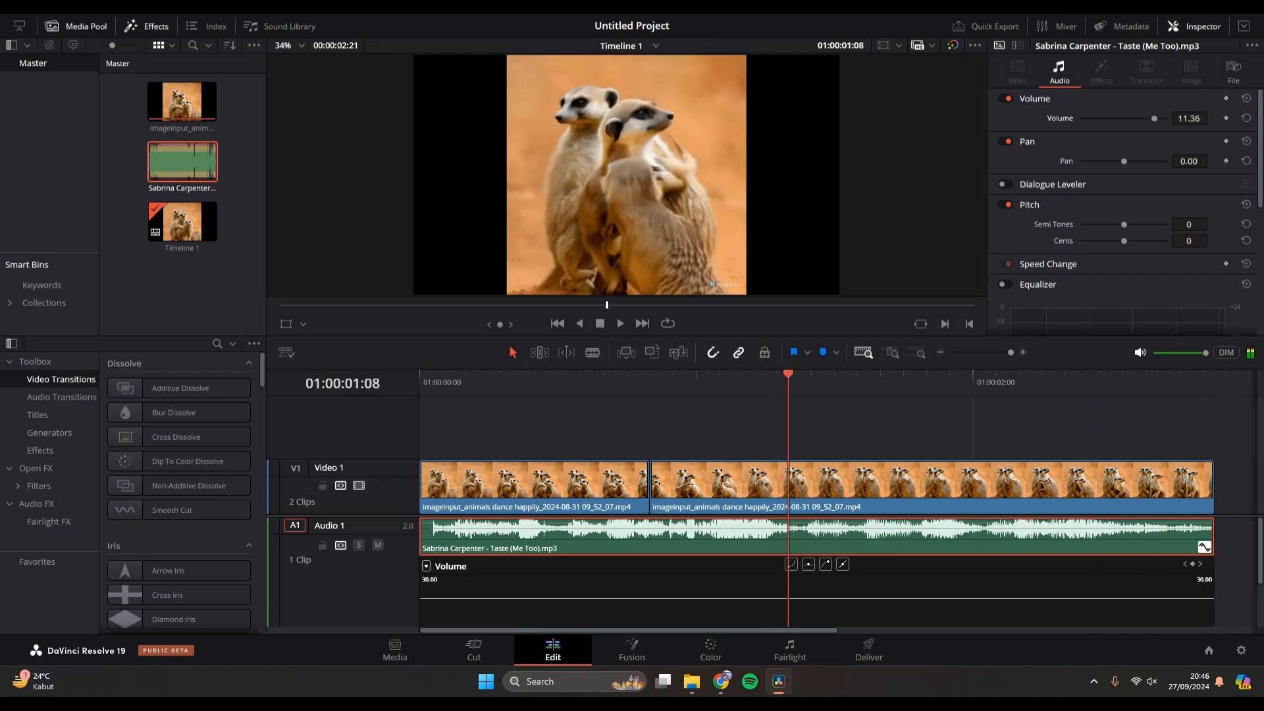
{"action": "left_click", "coordinate": [843, 564]}
{"action": "key", "text": "space"}
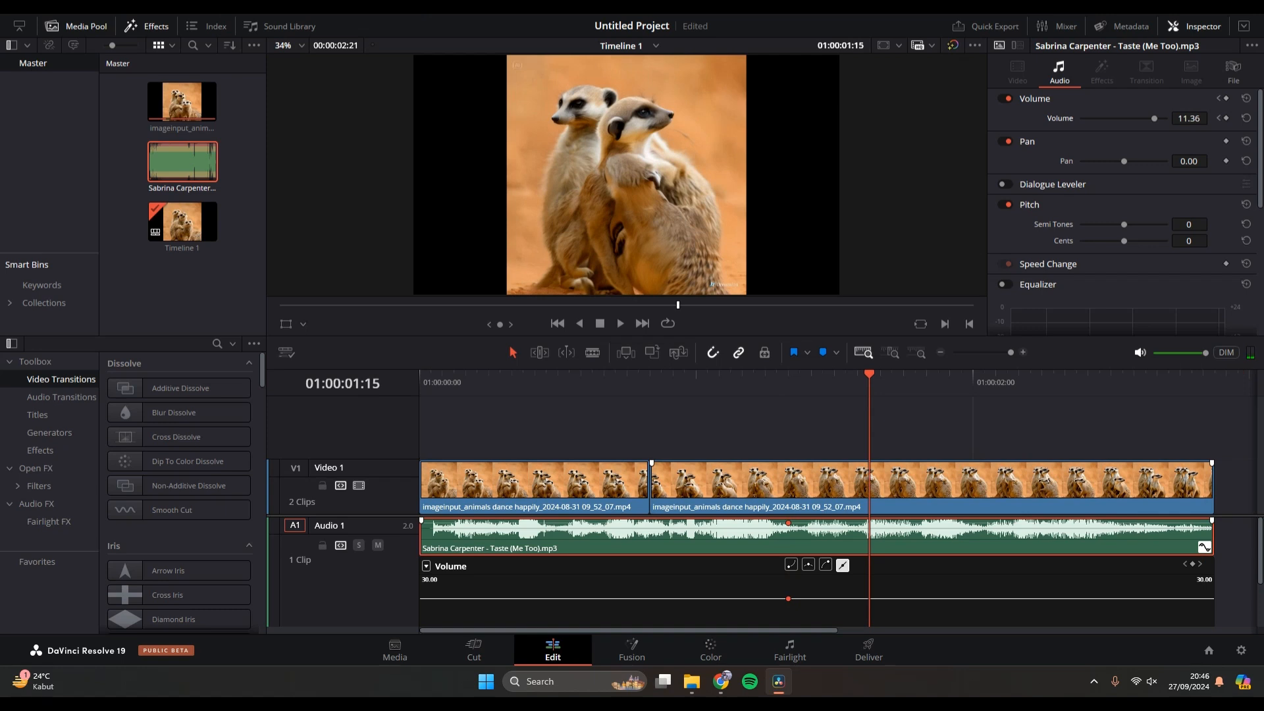
{"action": "key", "text": "ctrl+bracketleft"}
{"action": "left_click_drag", "start_coordinate": [869, 523], "coordinate": [869, 522]}
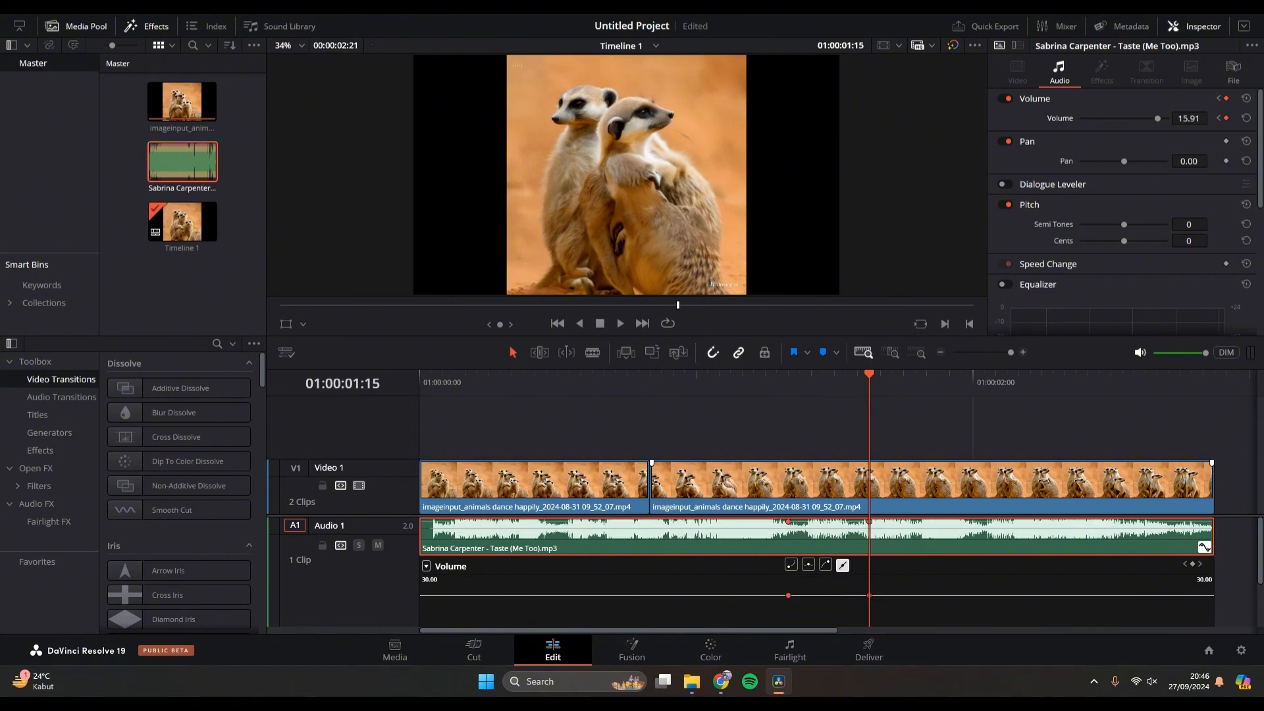
{"action": "key", "text": "Home"}
{"action": "key", "text": "space"}
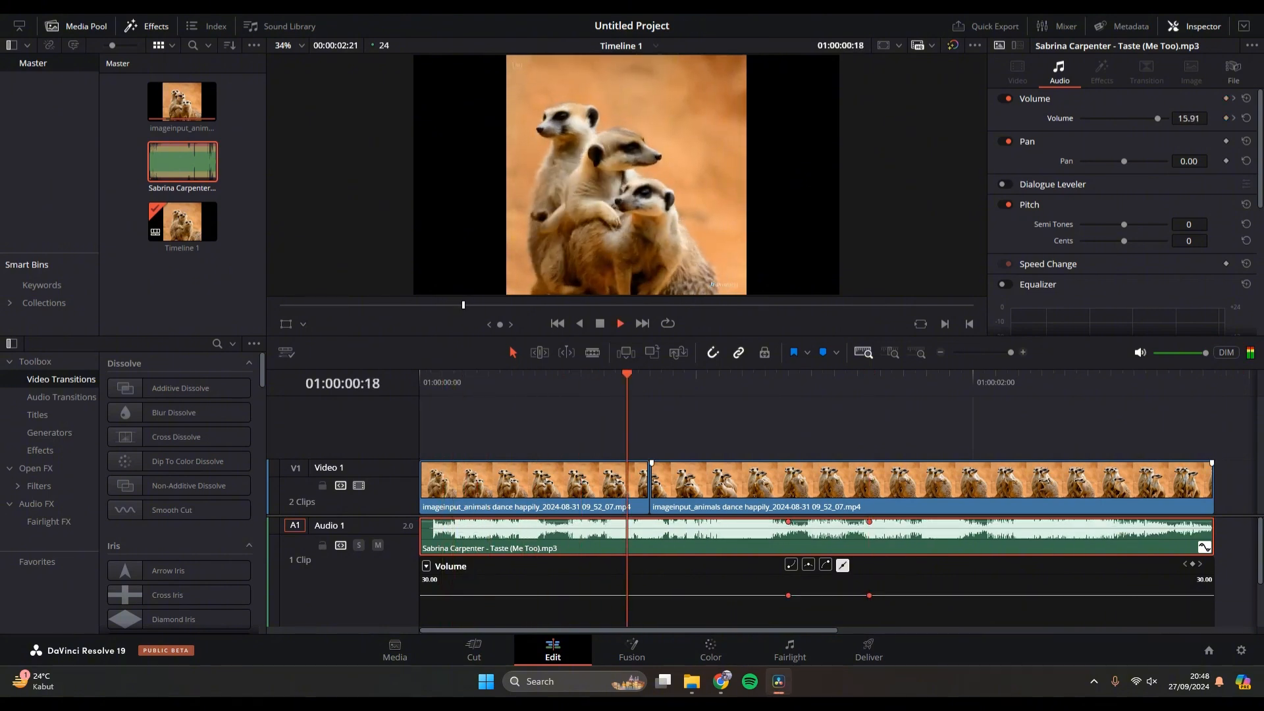
{"action": "key", "text": "space"}
{"action": "key", "text": "Home"}
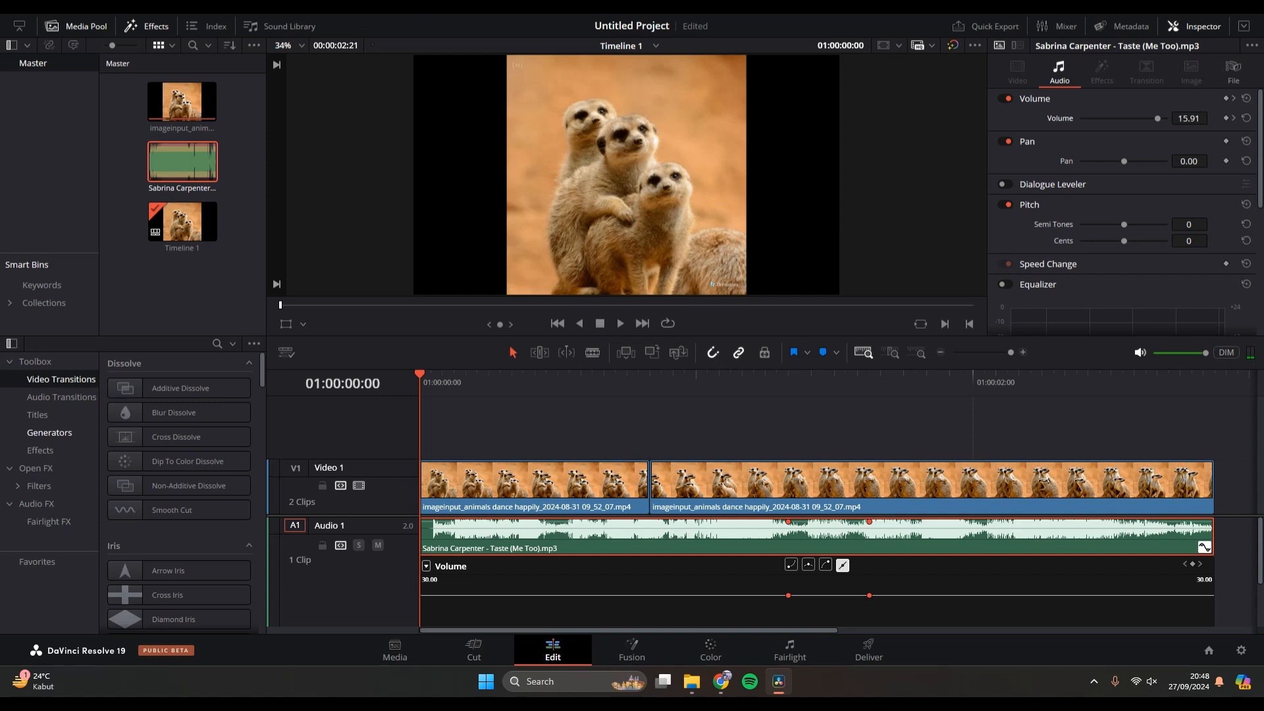
Step: Look through the title presets and place a basic Text title on a new Video 2 track near the start of the timeline
{"action": "left_click", "coordinate": [37, 415]}
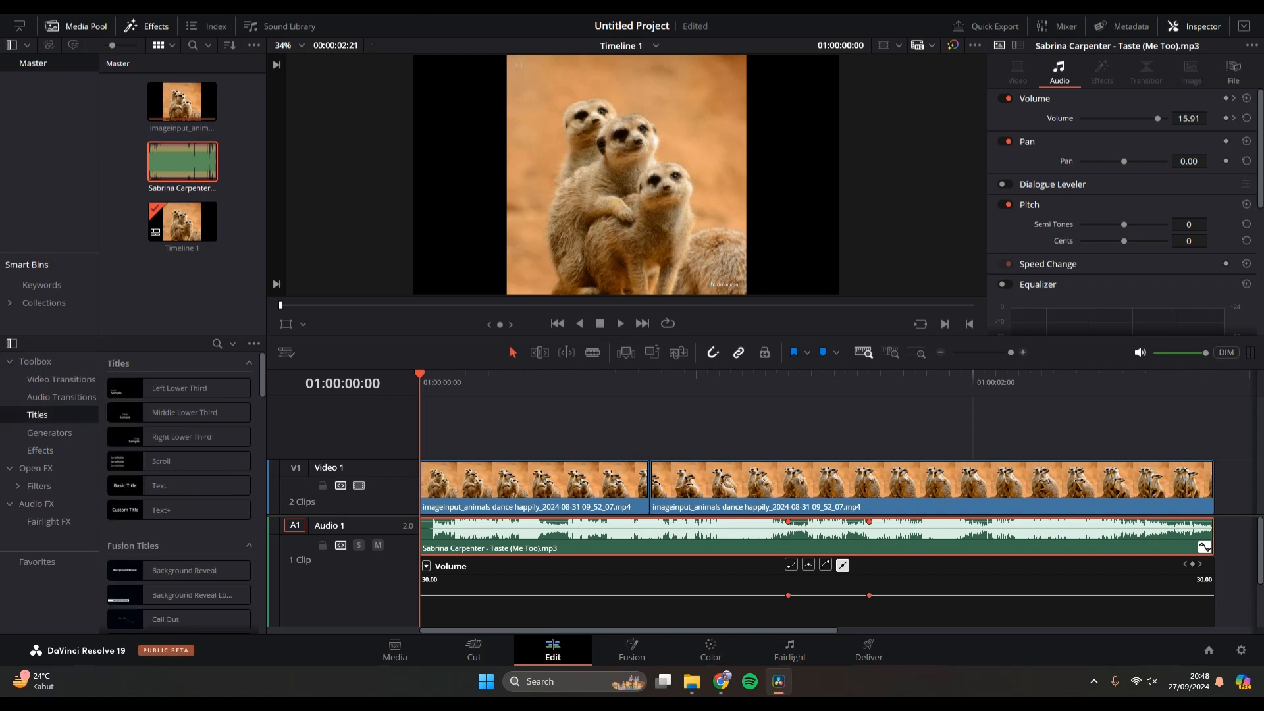
{"action": "scroll", "coordinate": [179, 487], "scroll_direction": "down", "scroll_amount": 3}
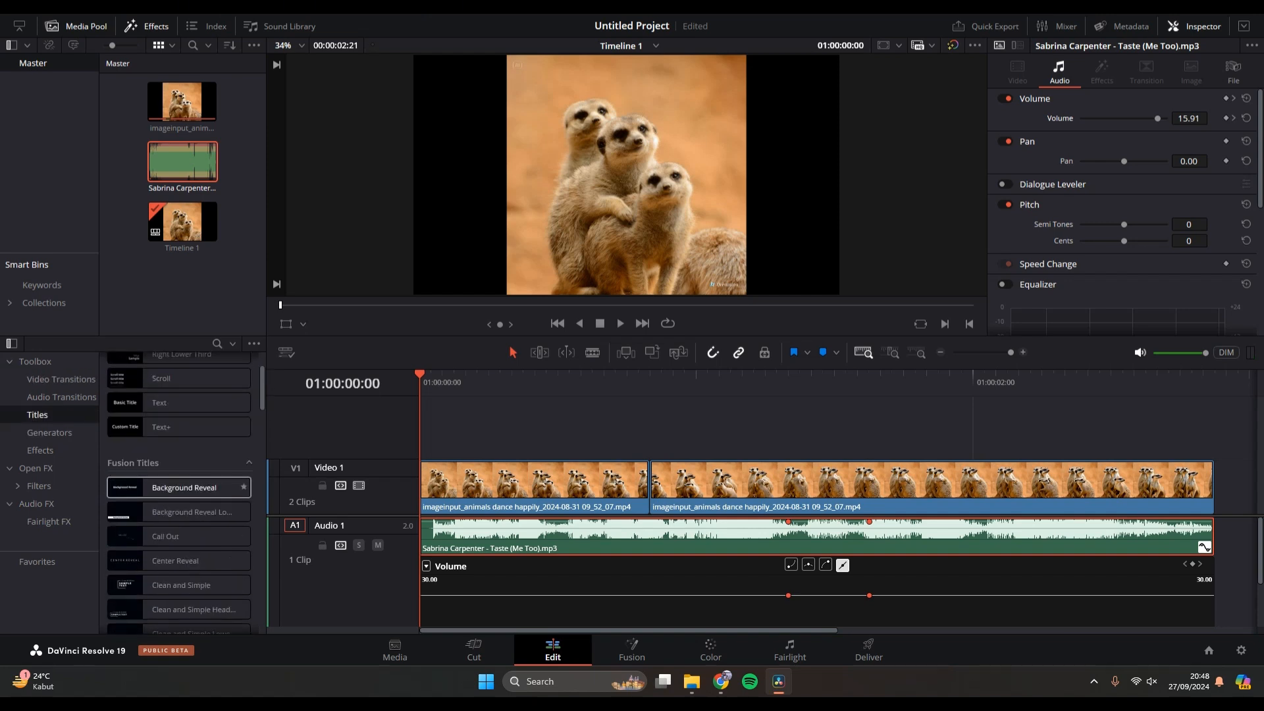
{"action": "scroll", "coordinate": [181, 428], "scroll_direction": "down", "scroll_amount": 7}
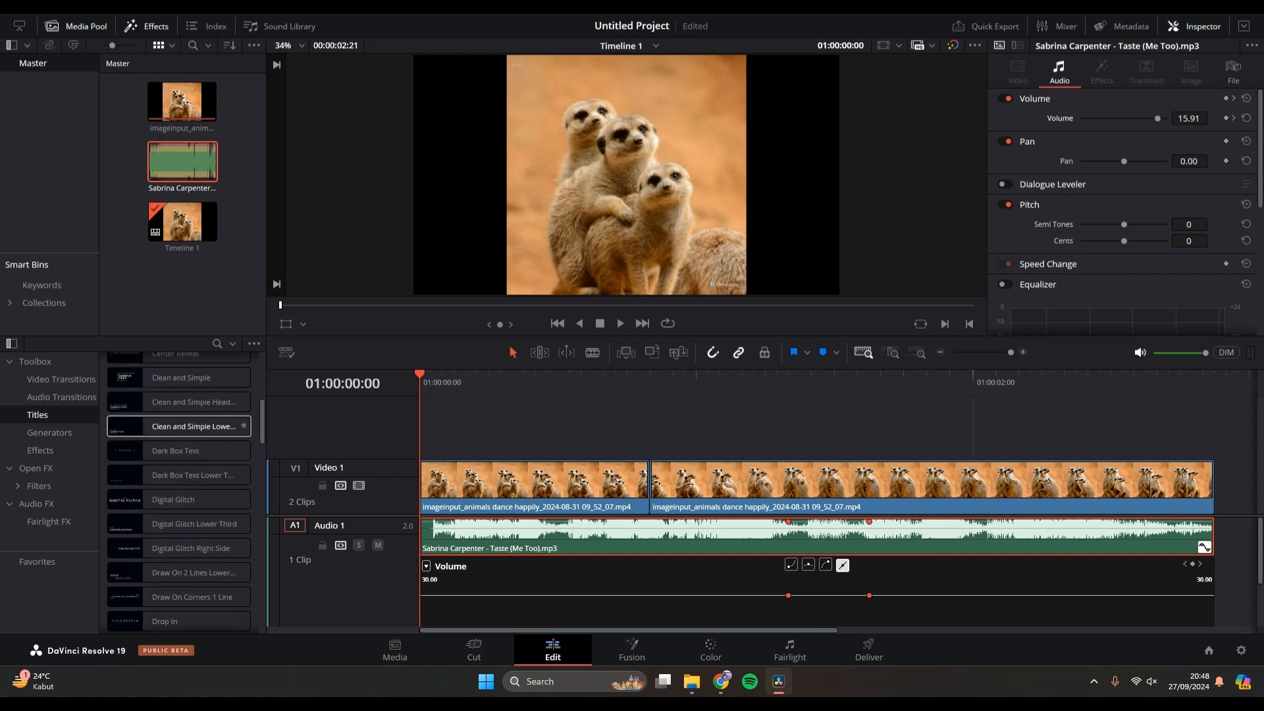
{"action": "scroll", "coordinate": [181, 425], "scroll_direction": "down", "scroll_amount": 15}
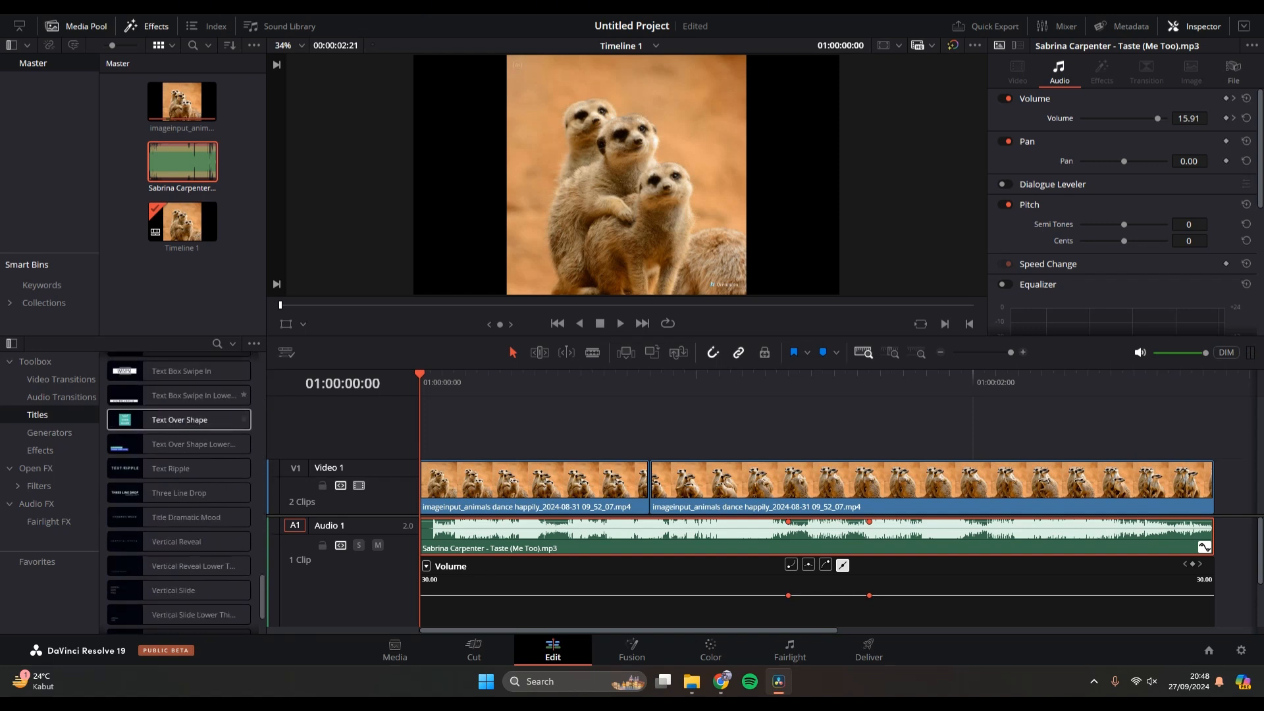
{"action": "scroll", "coordinate": [179, 425], "scroll_direction": "down", "scroll_amount": 3}
{"action": "scroll", "coordinate": [179, 428], "scroll_direction": "up", "scroll_amount": 12}
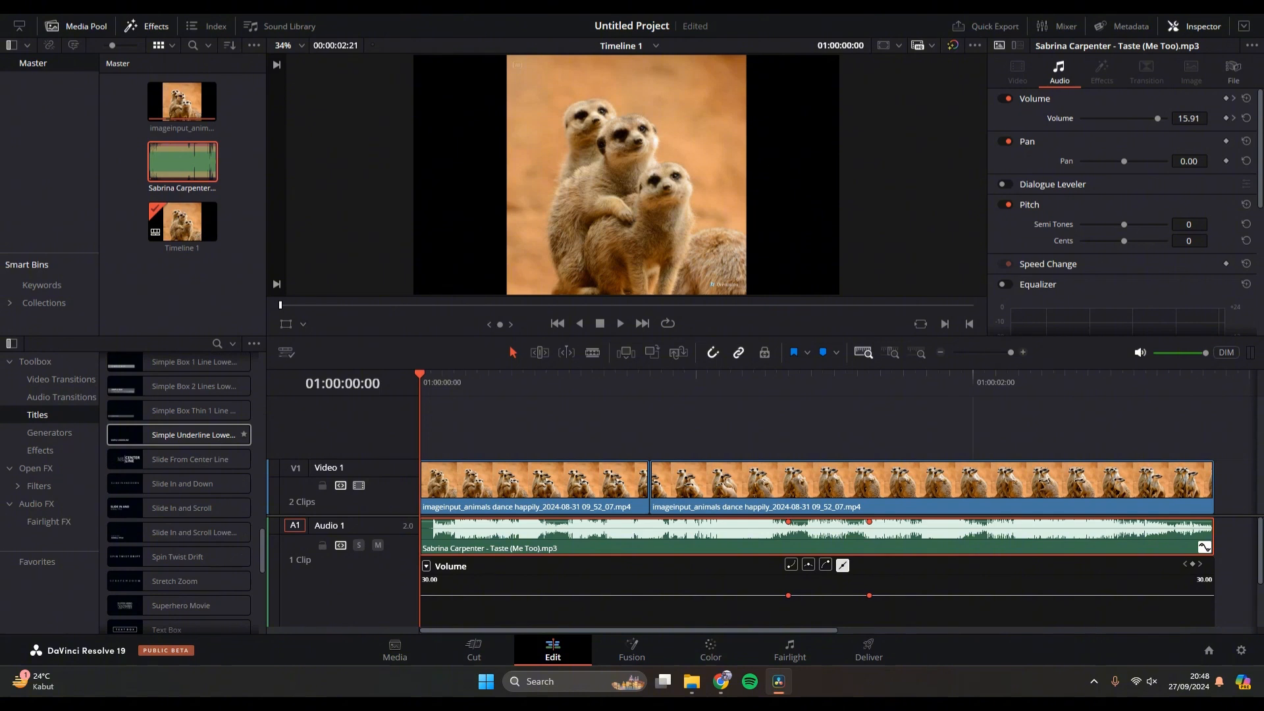
{"action": "scroll", "coordinate": [179, 431], "scroll_direction": "up", "scroll_amount": 6}
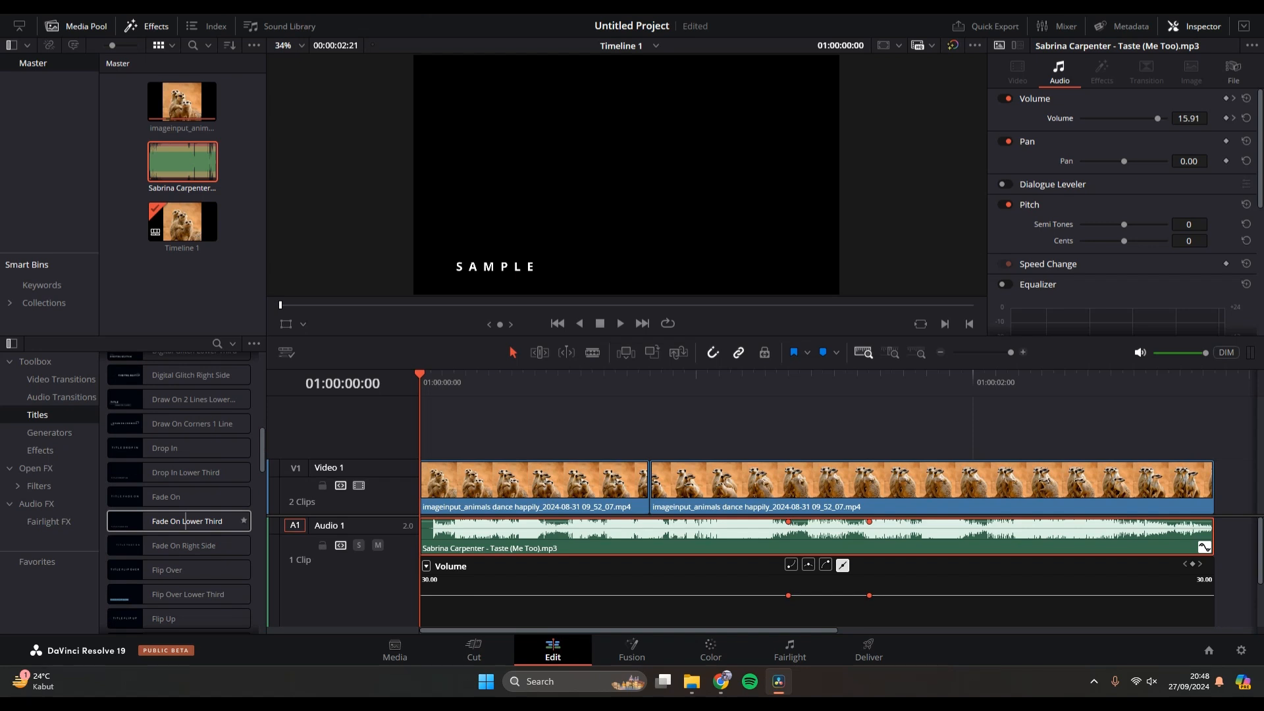
{"action": "scroll", "coordinate": [180, 494], "scroll_direction": "up", "scroll_amount": 10}
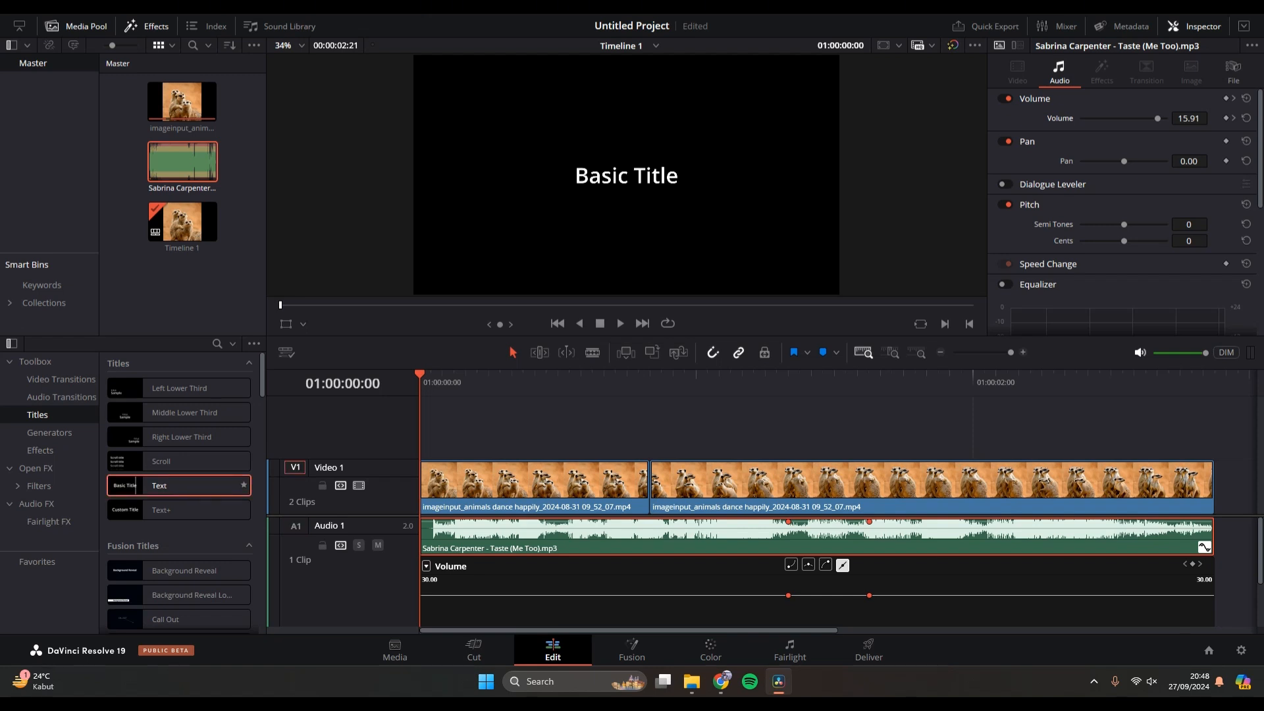
{"action": "left_click_drag", "start_coordinate": [164, 485], "coordinate": [439, 444]}
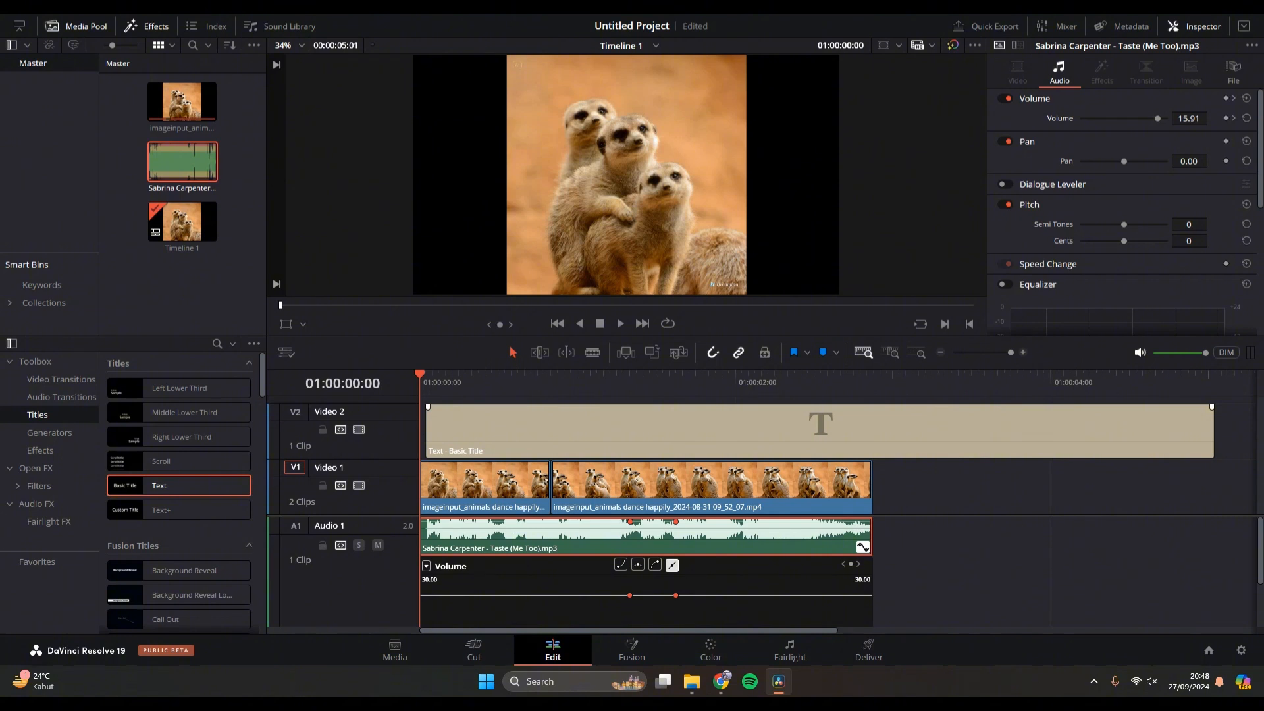
Step: Change the title's text to "Tutorial" and move the playhead to 01:00:00:05 to view it over the video
{"action": "left_click", "coordinate": [474, 433]}
{"action": "left_click_drag", "start_coordinate": [1068, 155], "coordinate": [997, 155]}
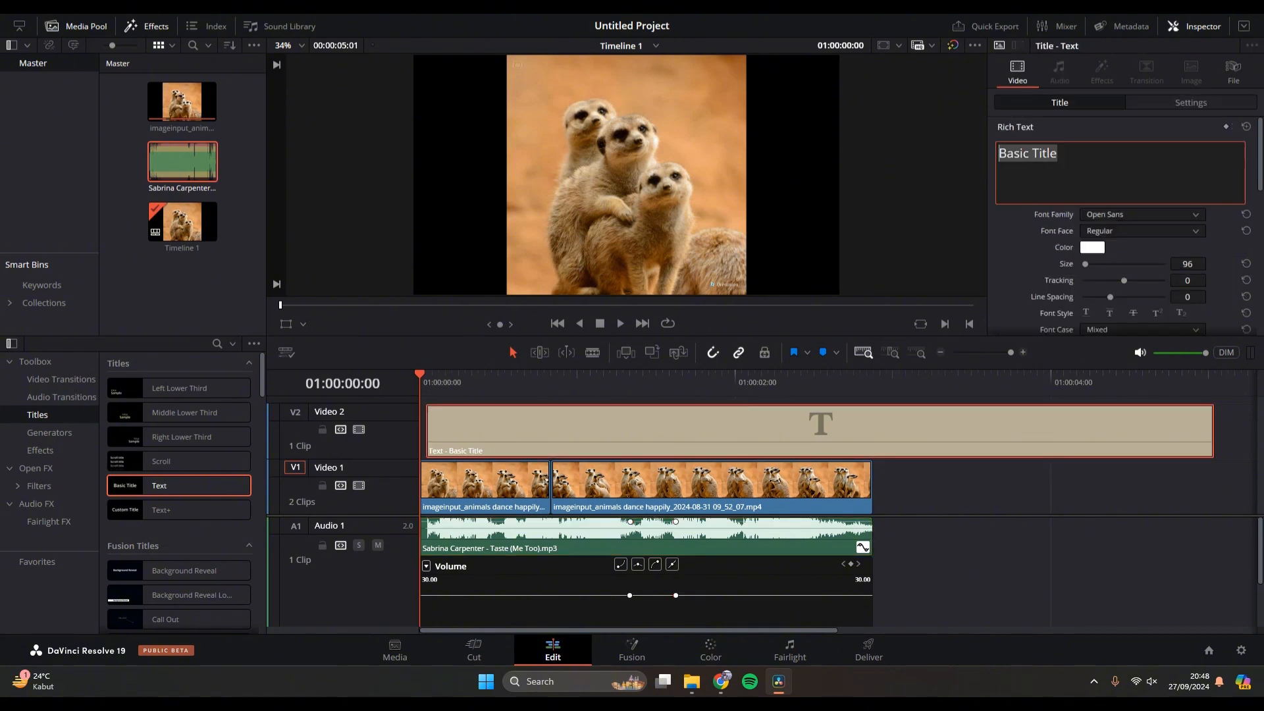
{"action": "type", "text": "Tutorial"}
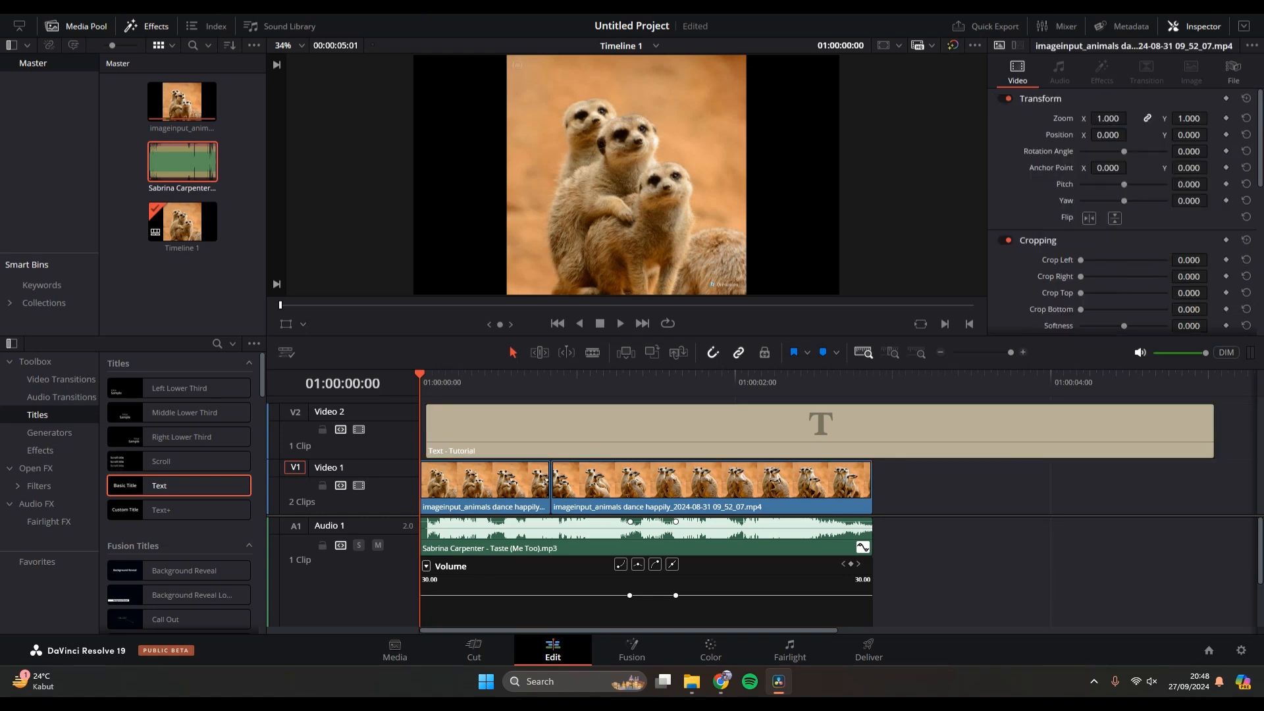
{"action": "key", "text": "Right"}
{"action": "key", "text": "Right"}
{"action": "key", "text": "Right"}
{"action": "key", "text": "Right"}
{"action": "key", "text": "Right"}
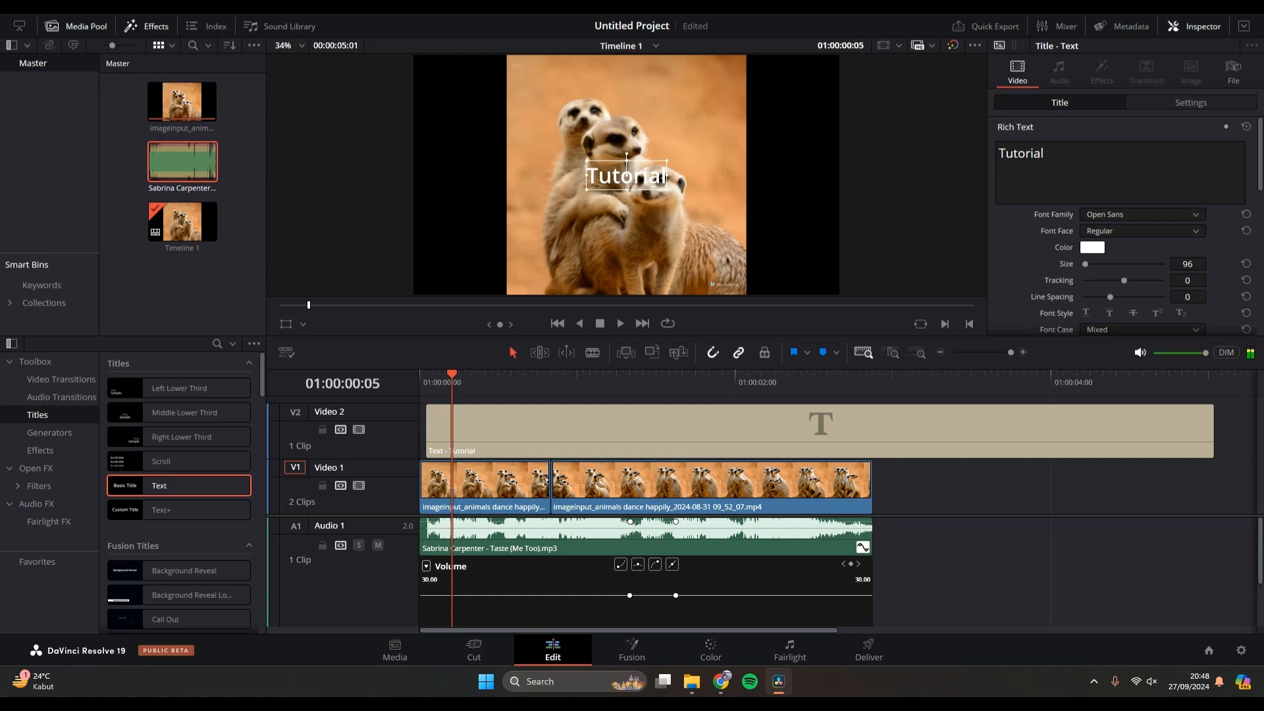
Step: Select the Tutorial title in the viewer and increase its text size to 201
{"action": "left_click", "coordinate": [626, 176]}
{"action": "scroll", "coordinate": [1122, 224], "scroll_direction": "down", "scroll_amount": 2}
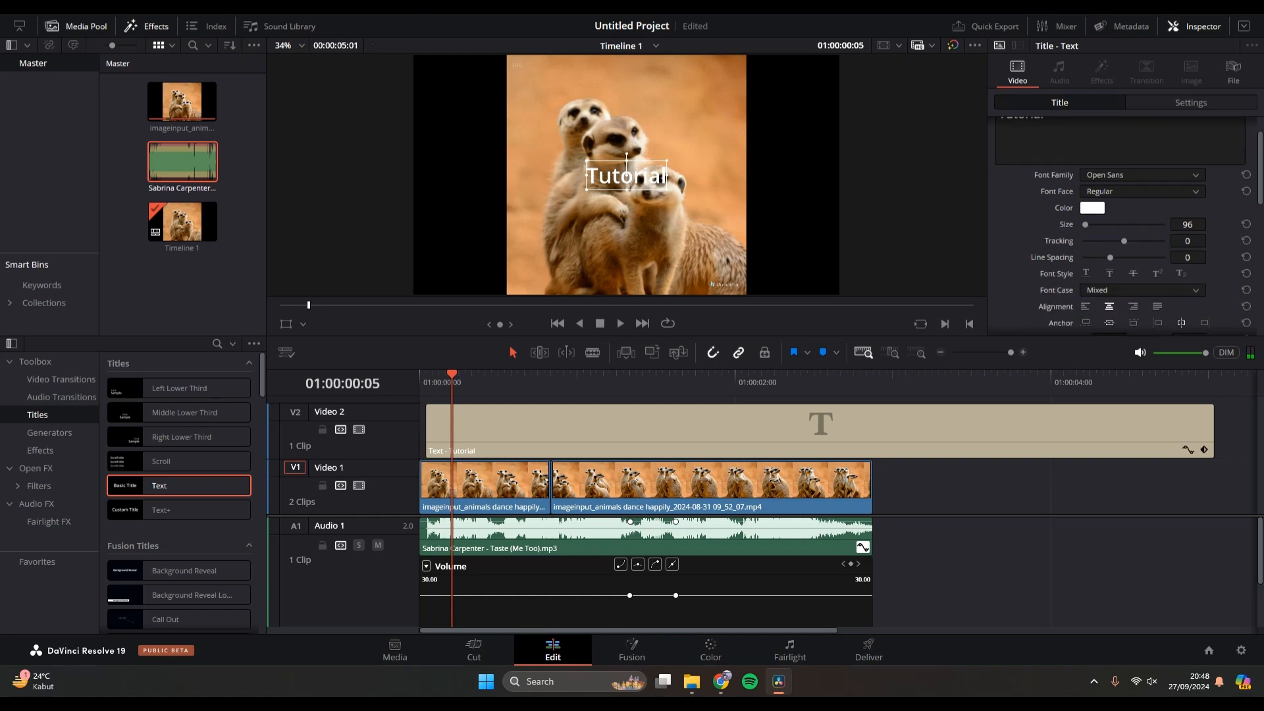
{"action": "key", "text": "ctrl+s"}
{"action": "mouse_move", "coordinate": [1085, 224]}
{"action": "left_mouse_down"}
{"action": "mouse_move", "coordinate": [1108, 224]}
{"action": "mouse_move", "coordinate": [1087, 225]}
{"action": "left_mouse_up"}
Step: Try a bright green, #8fff3a, as the title's text color
{"action": "left_click", "coordinate": [1092, 208]}
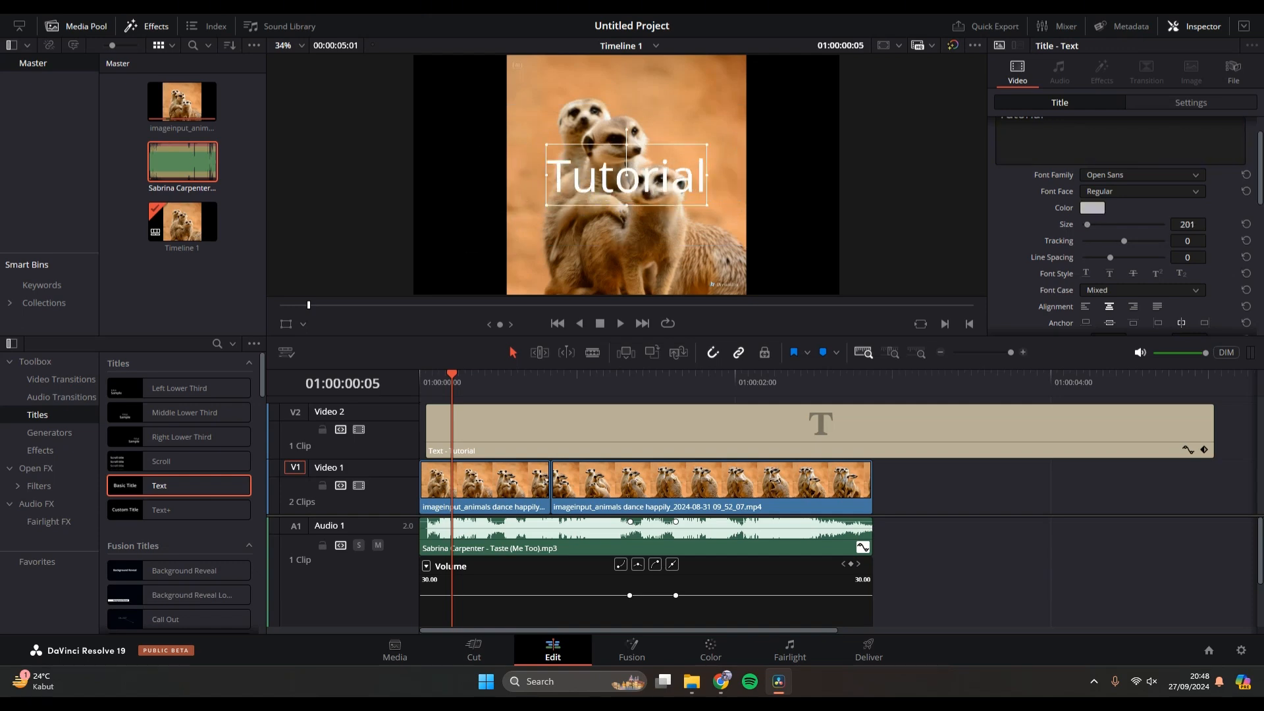
{"action": "left_click", "coordinate": [715, 240]}
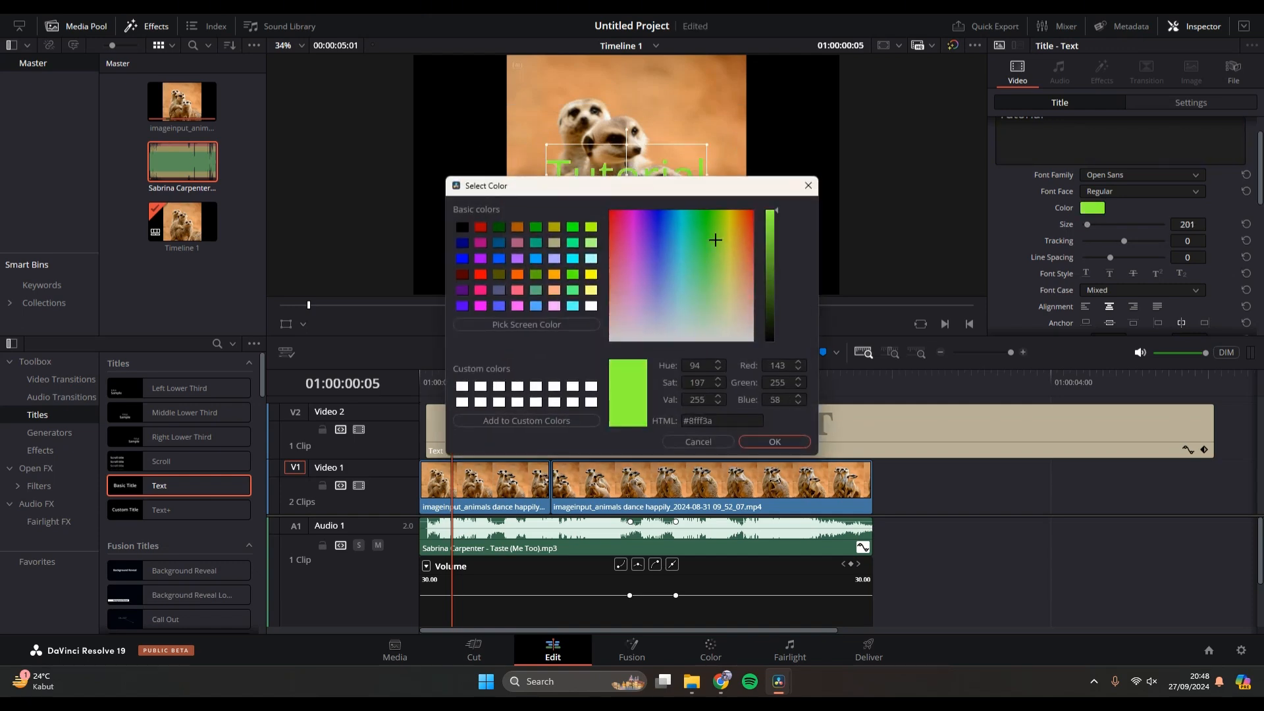
{"action": "left_click", "coordinate": [809, 185]}
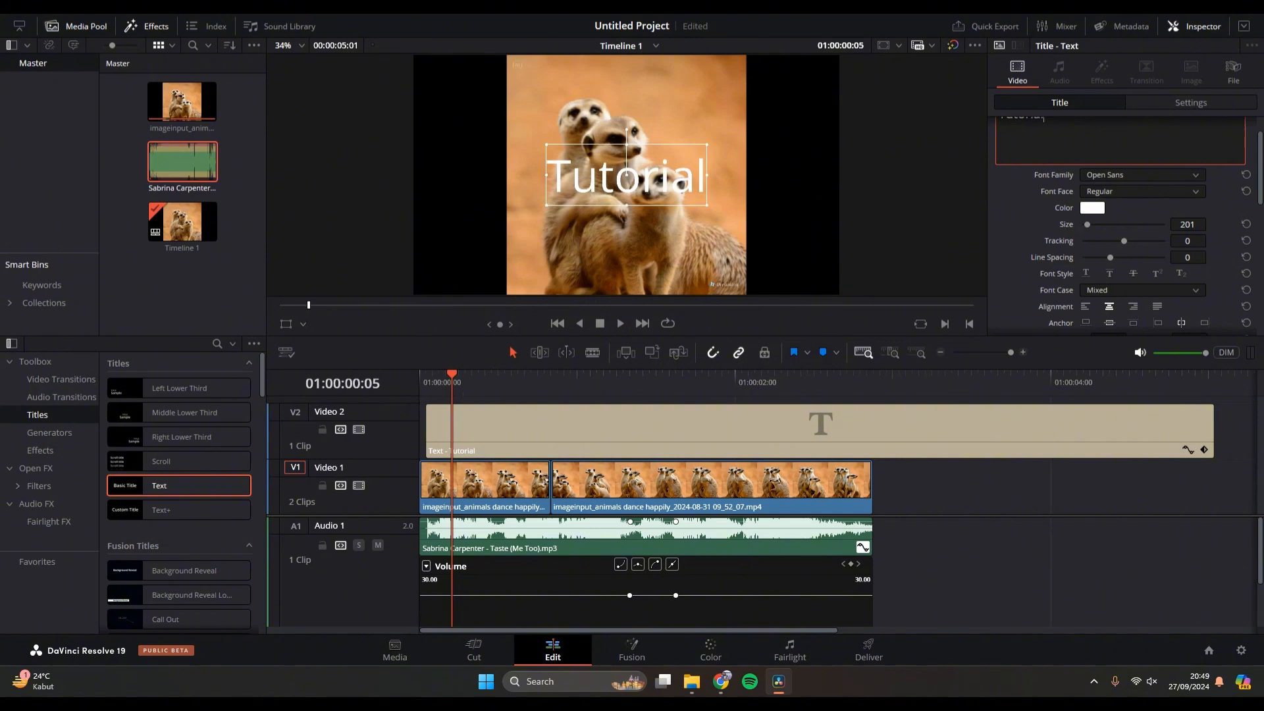
Step: Save the project, then shorten the Tutorial title to end at about 01:00:00:14 and play the timeline
{"action": "key", "text": "ctrl+s"}
{"action": "left_click_drag", "start_coordinate": [1212, 431], "coordinate": [576, 435]}
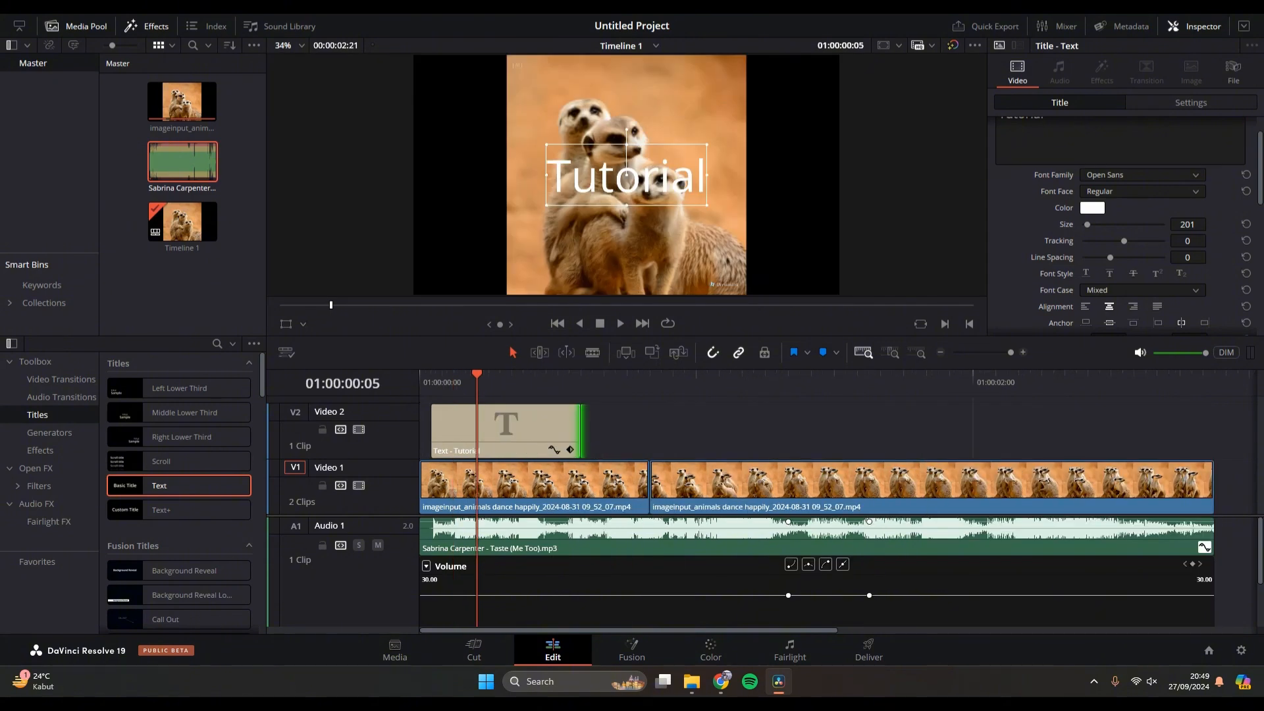
{"action": "key", "text": "space"}
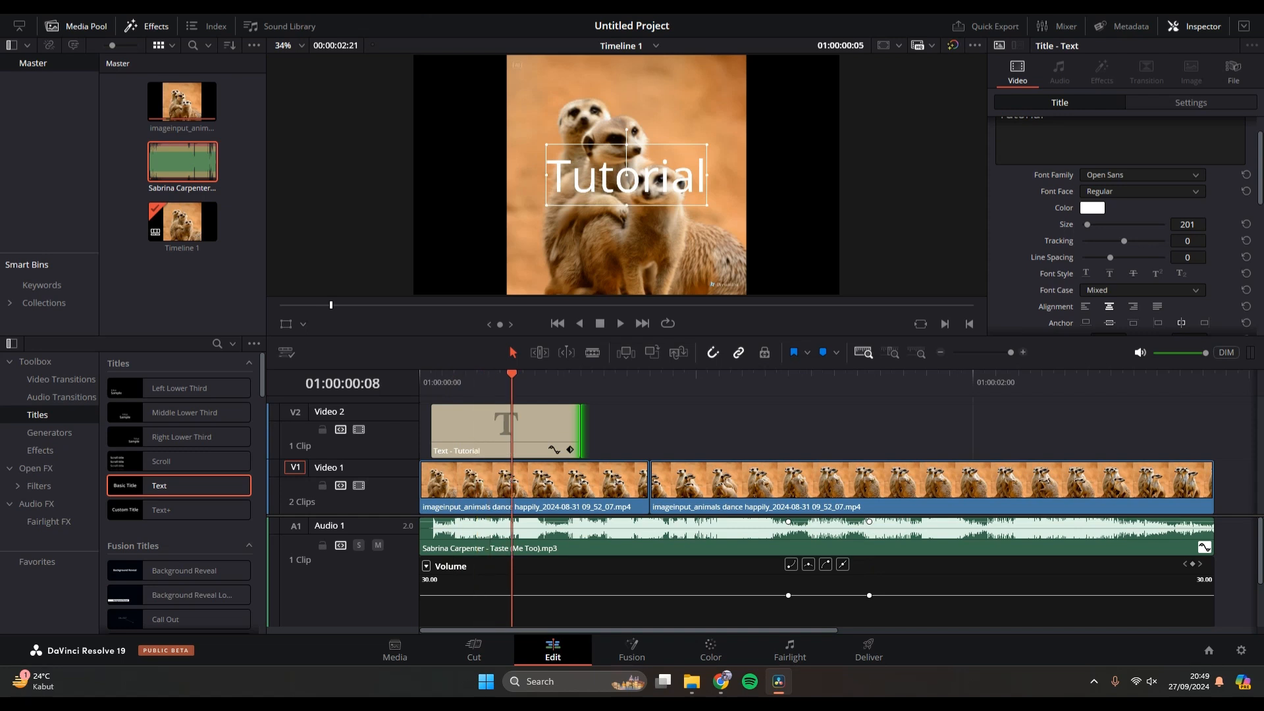
{"action": "key", "text": "space"}
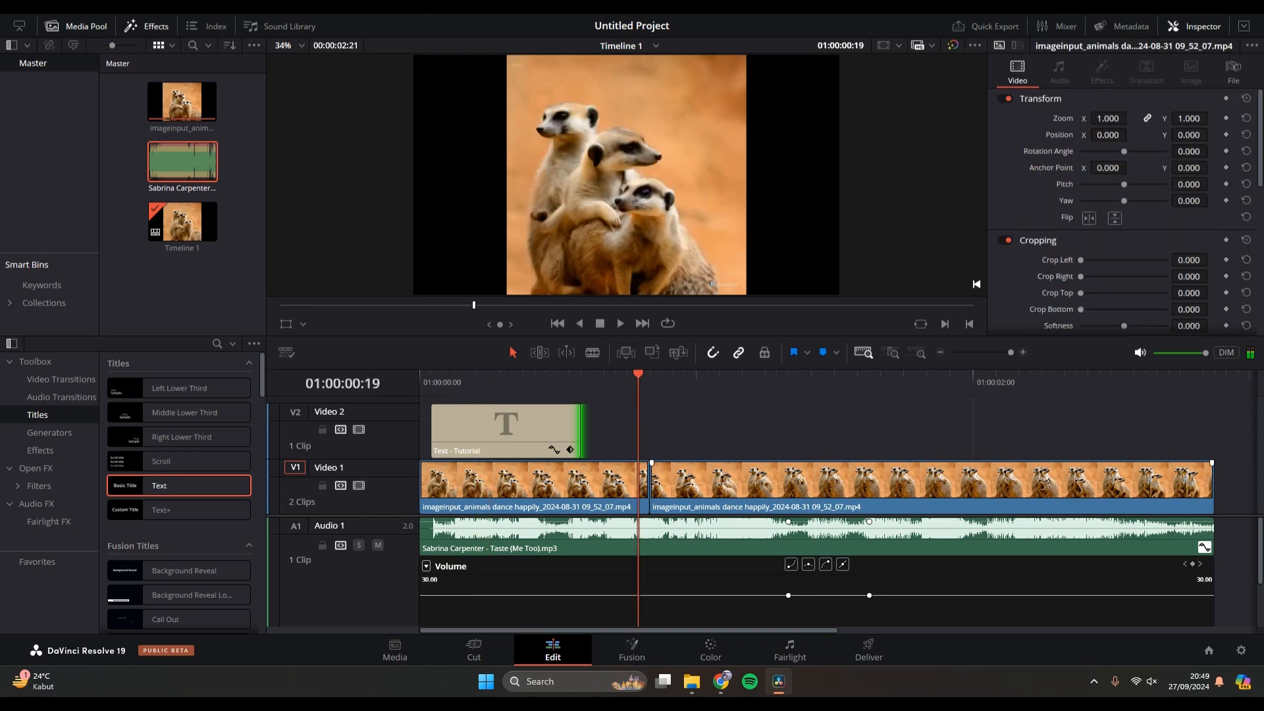
Step: Add a Cross Dissolve transition at the cut between the two clips on Video 1 and play it back
{"action": "left_click", "coordinate": [62, 379]}
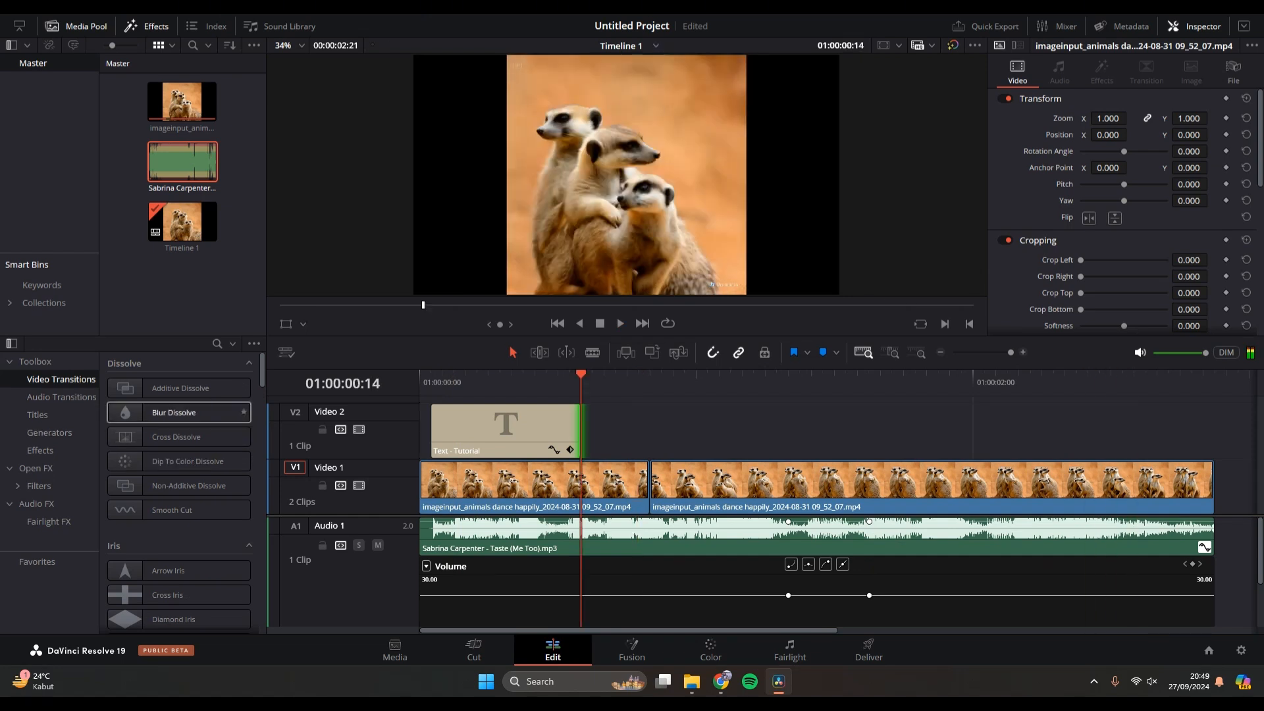
{"action": "scroll", "coordinate": [179, 502], "scroll_direction": "down", "scroll_amount": 3}
{"action": "scroll", "coordinate": [179, 501], "scroll_direction": "up", "scroll_amount": 3}
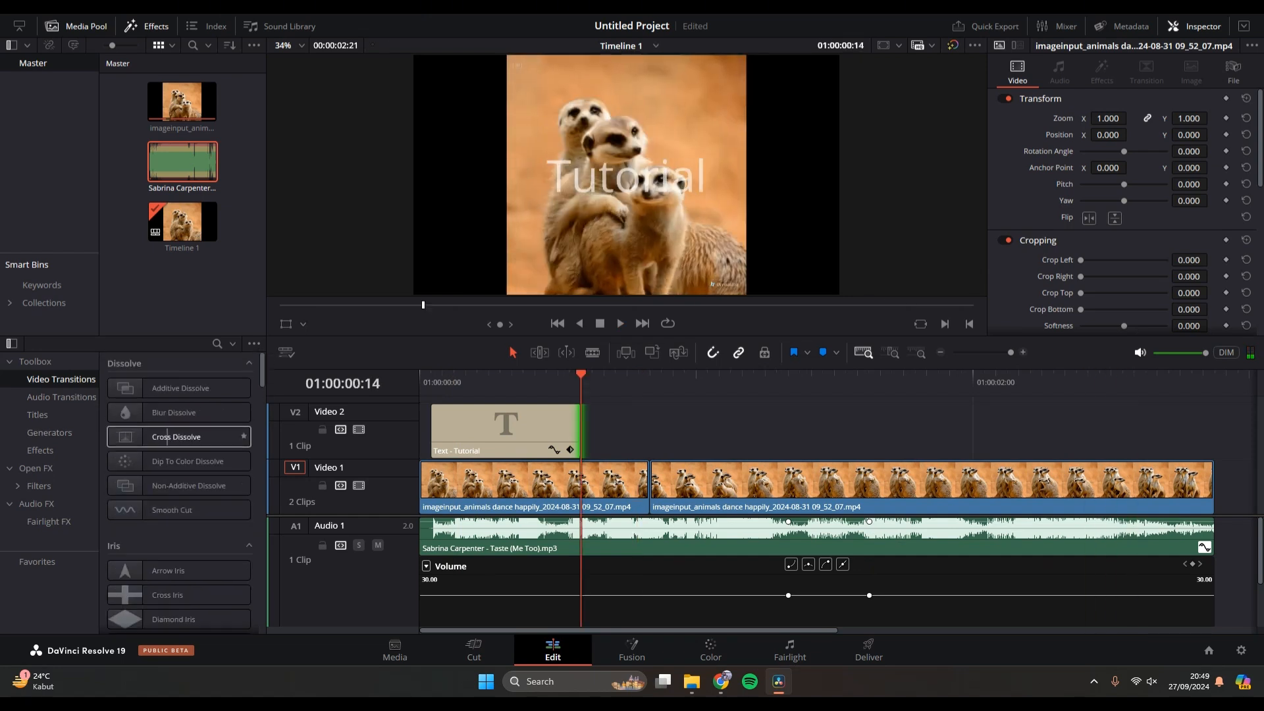
{"action": "left_click_drag", "start_coordinate": [170, 437], "coordinate": [650, 484]}
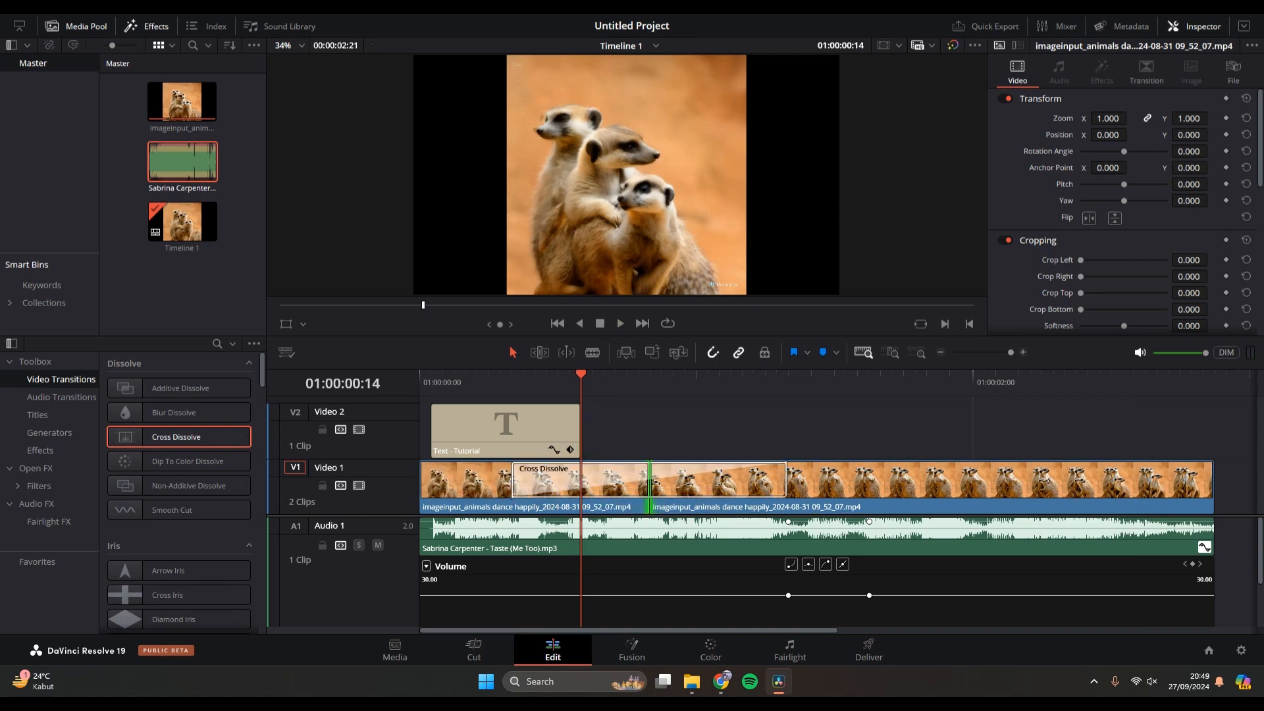
{"action": "key", "text": "space"}
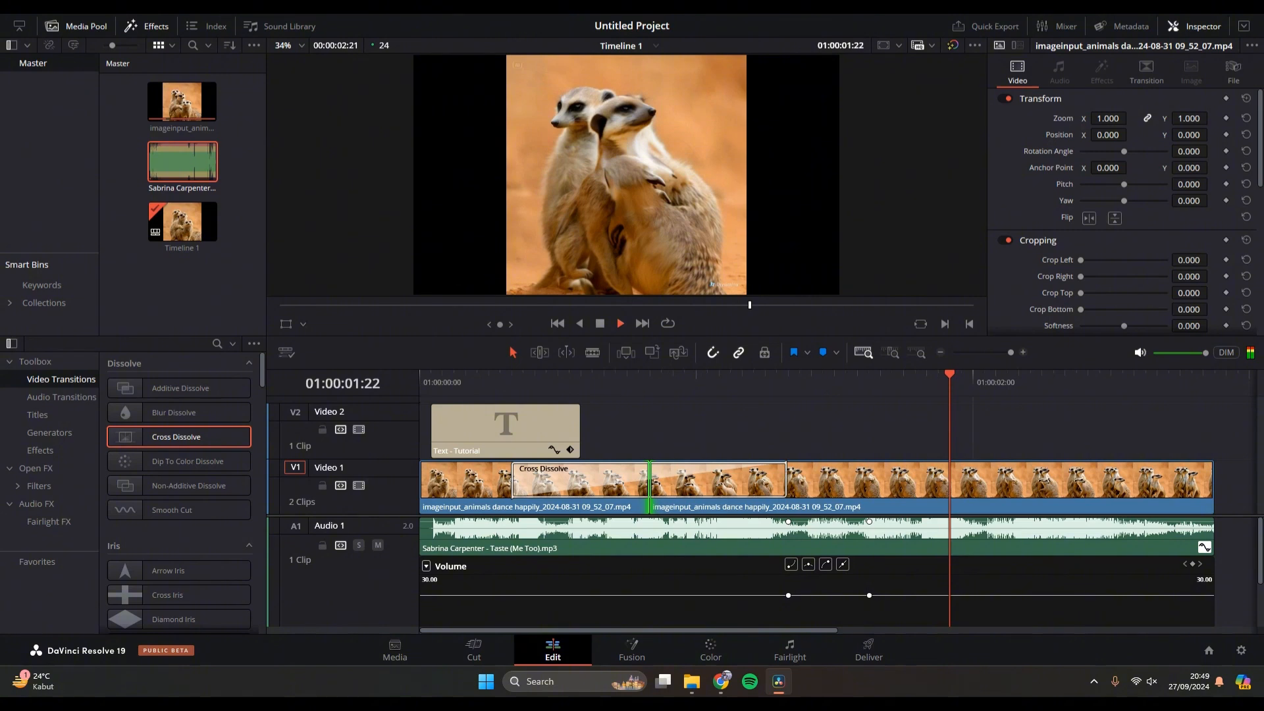
{"action": "left_click_drag", "start_coordinate": [639, 382], "coordinate": [513, 382]}
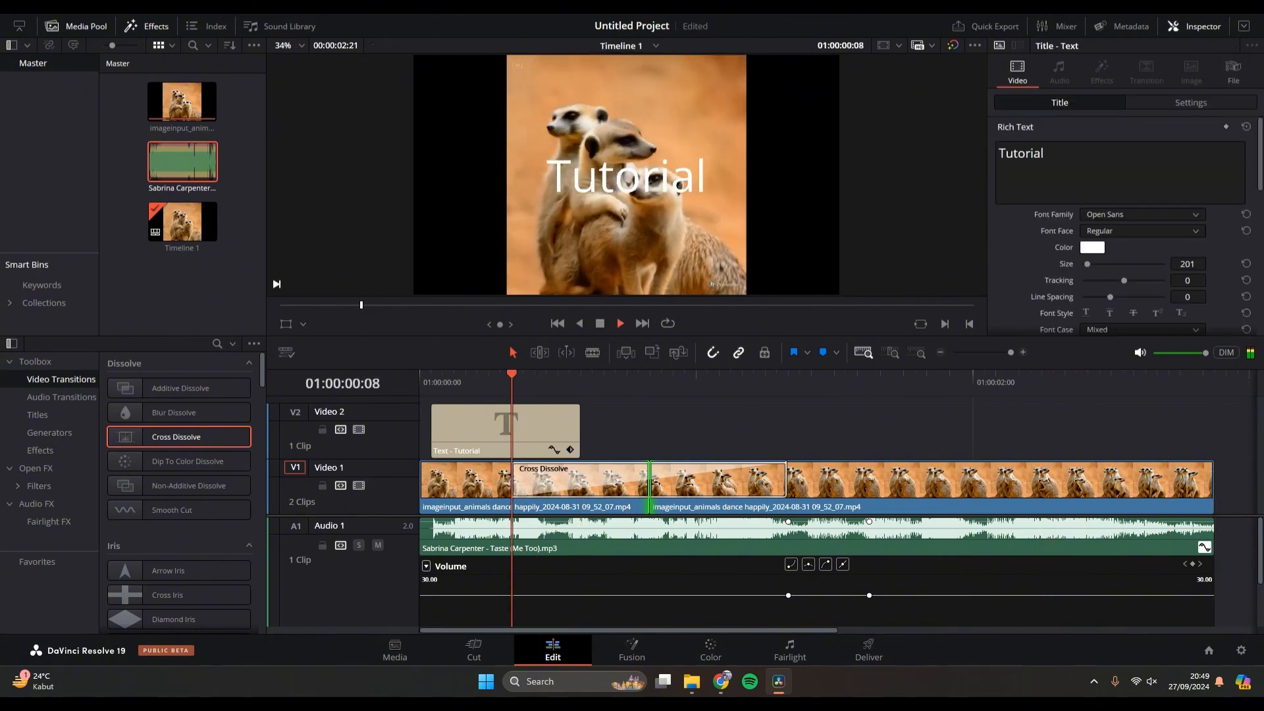
{"action": "key", "text": "space"}
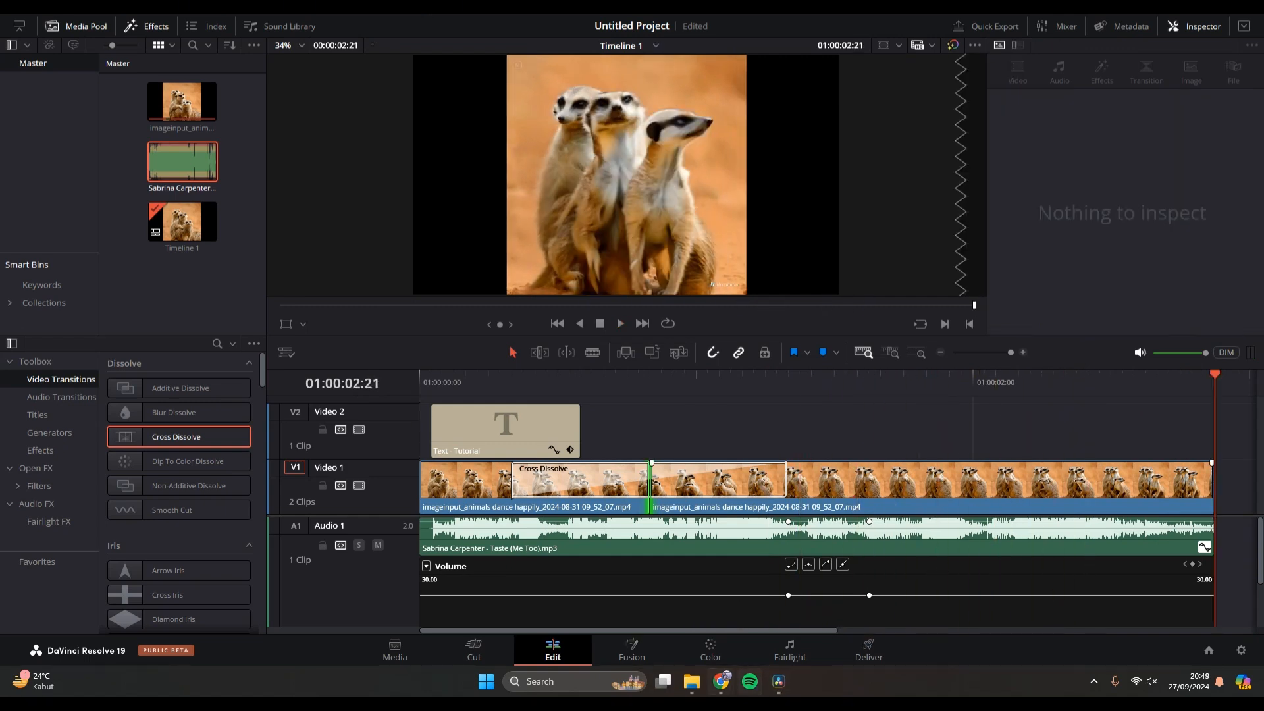
Step: On the Color page, shift the second clip's Lift wheel to 0.06, -0.02, -0.02 and its Gamma wheel to 0.02, -0.01, 0.03
{"action": "left_click", "coordinate": [711, 650]}
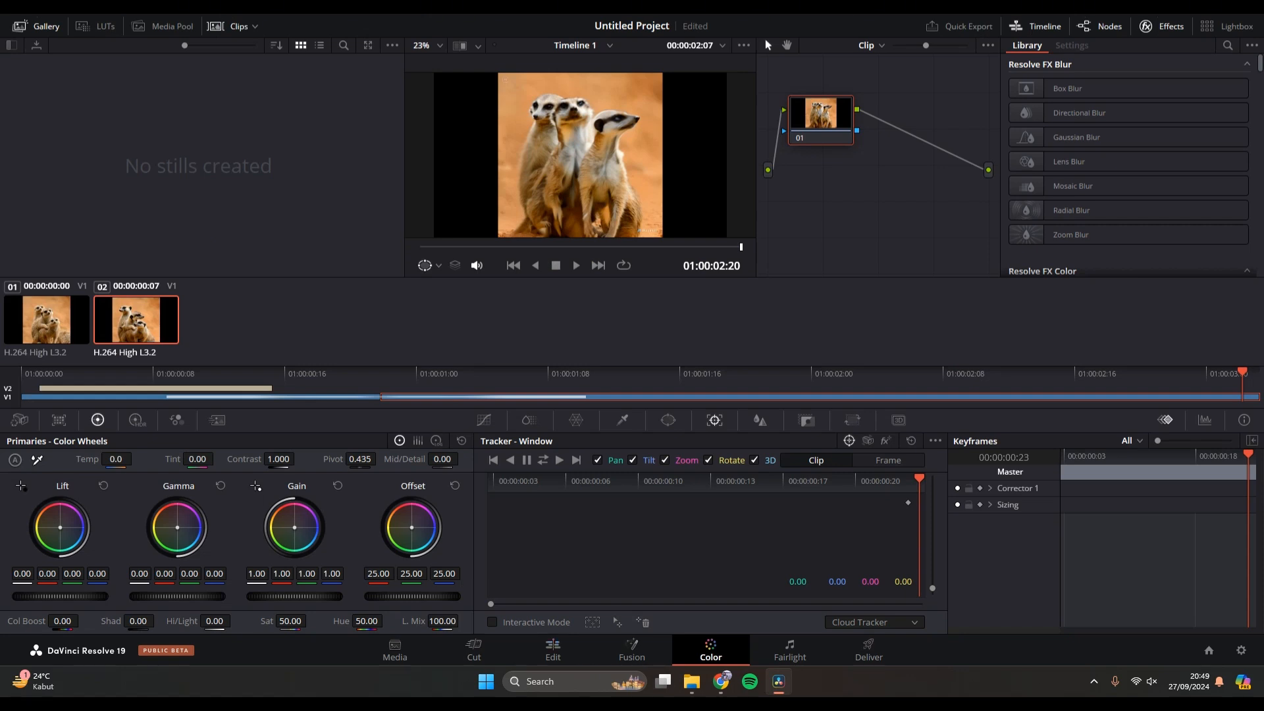
{"action": "left_click_drag", "start_coordinate": [60, 528], "coordinate": [60, 525]}
{"action": "left_click_drag", "start_coordinate": [177, 528], "coordinate": [180, 525]}
Step: Look through the Resolve FX effects in the Color page library and open the Fairlight page
{"action": "scroll", "coordinate": [1129, 165], "scroll_direction": "down", "scroll_amount": 3}
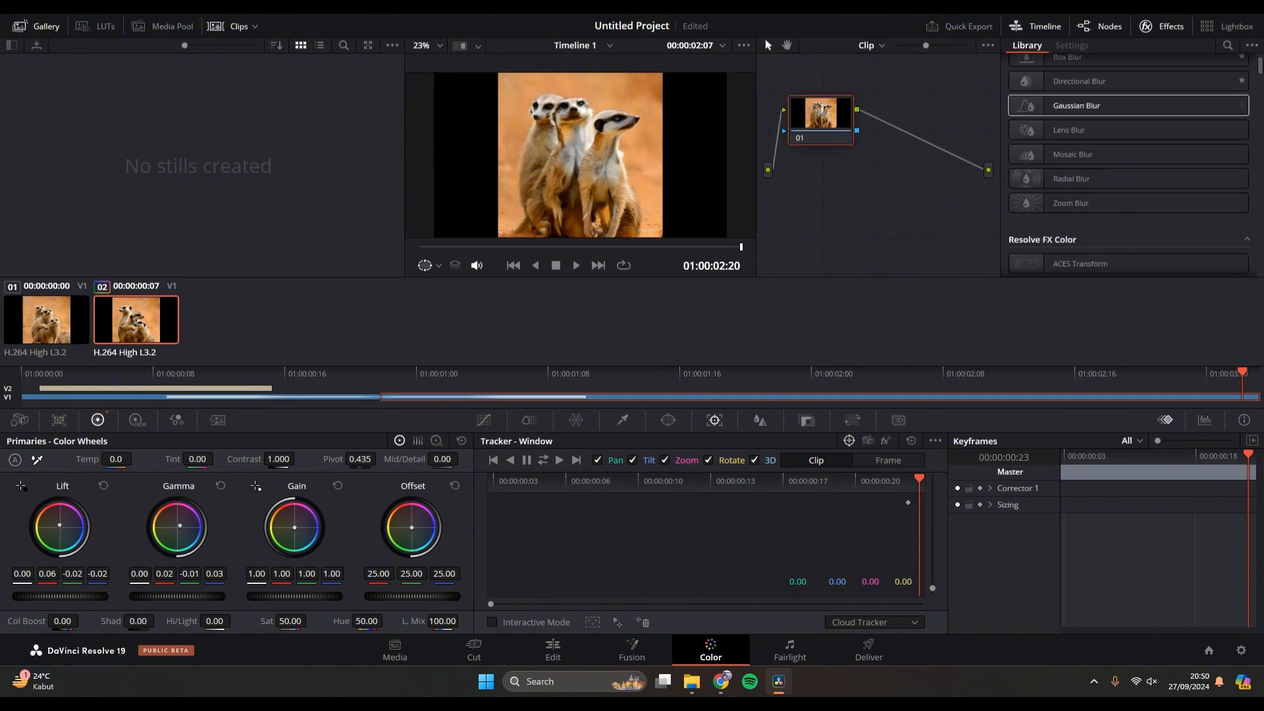
{"action": "scroll", "coordinate": [1128, 164], "scroll_direction": "down", "scroll_amount": 4}
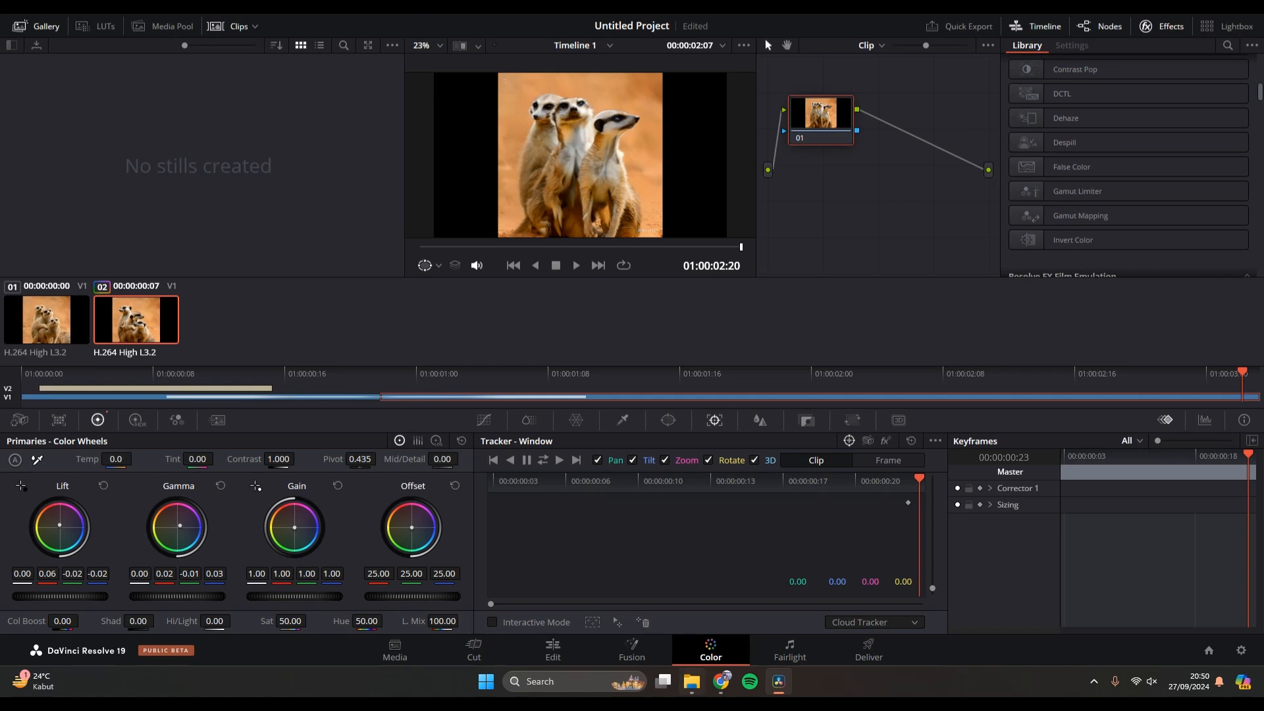
{"action": "left_click", "coordinate": [789, 650]}
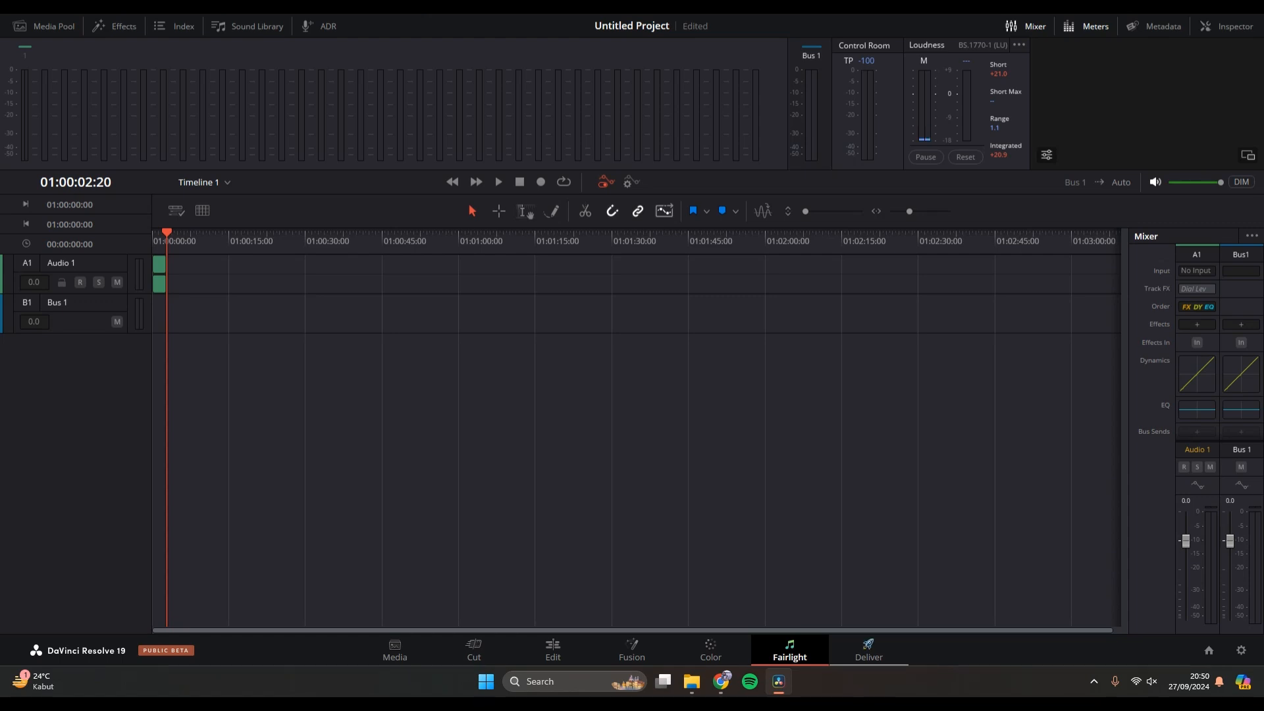
Step: Open the Deliver page and review the video and audio render settings of the Custom Export
{"action": "left_click", "coordinate": [869, 651]}
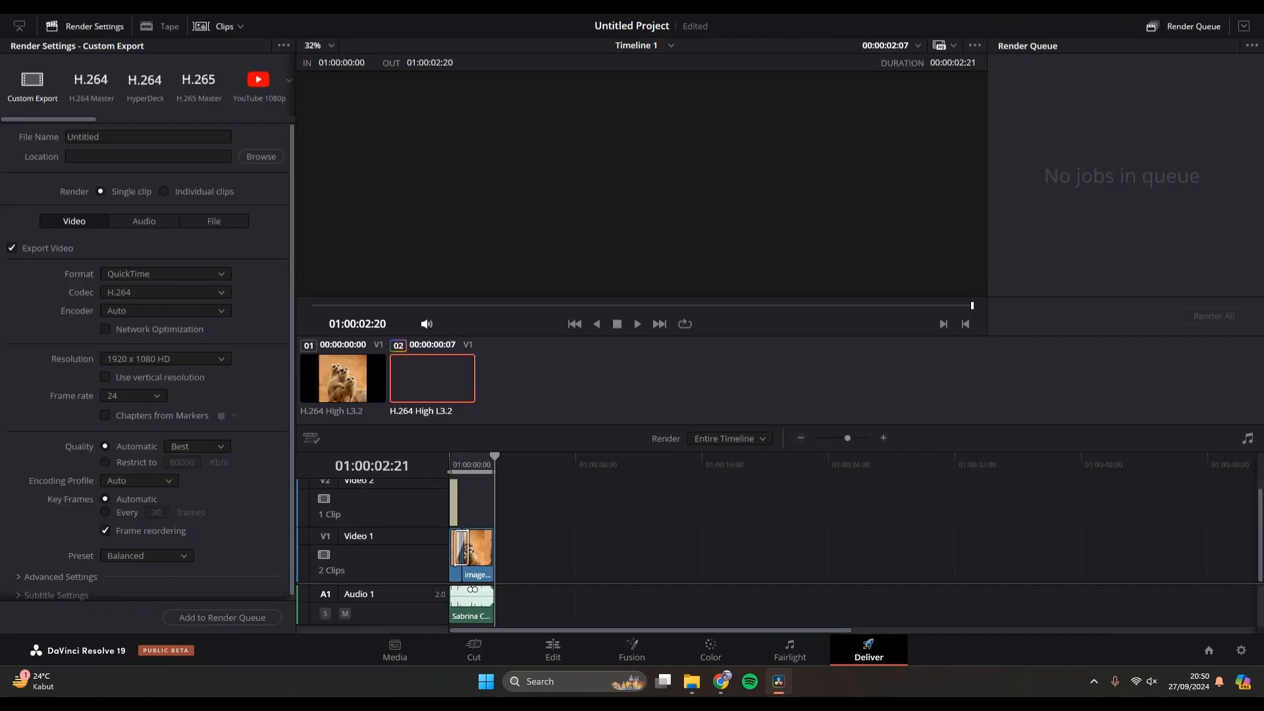
{"action": "key", "text": "Left"}
{"action": "left_click", "coordinate": [138, 137]}
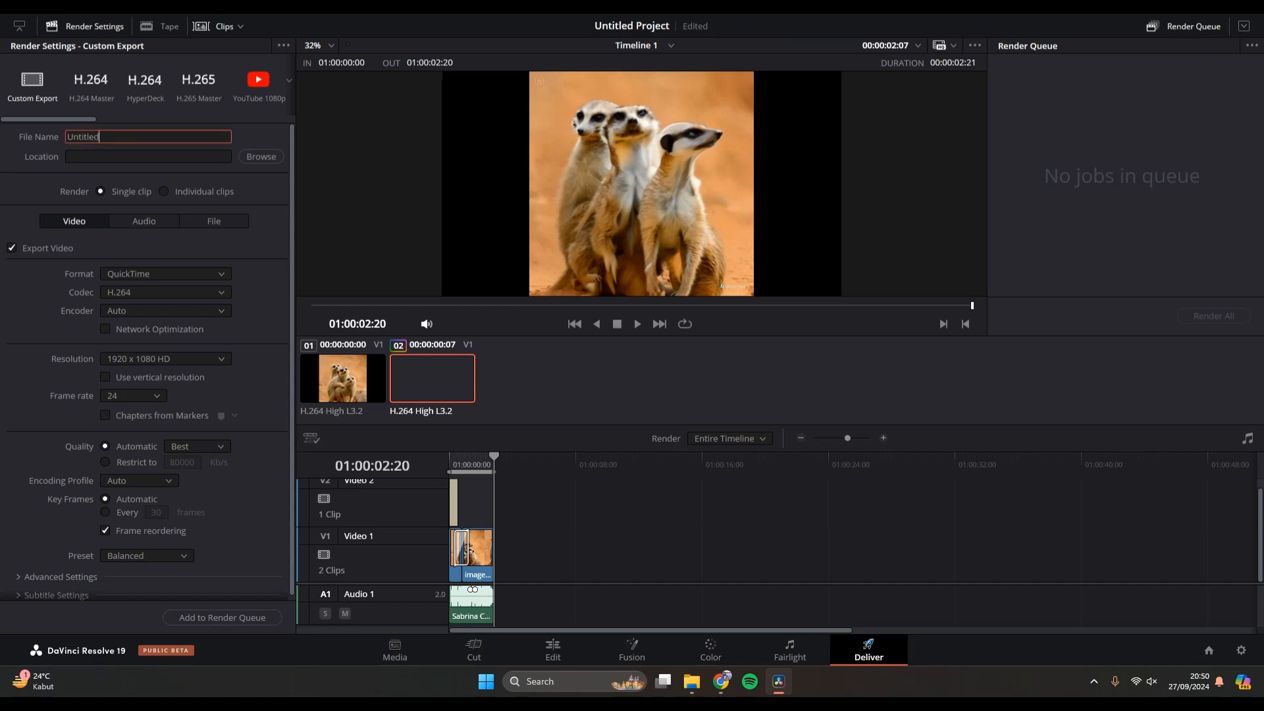
{"action": "left_click", "coordinate": [152, 248]}
{"action": "left_click", "coordinate": [144, 221]}
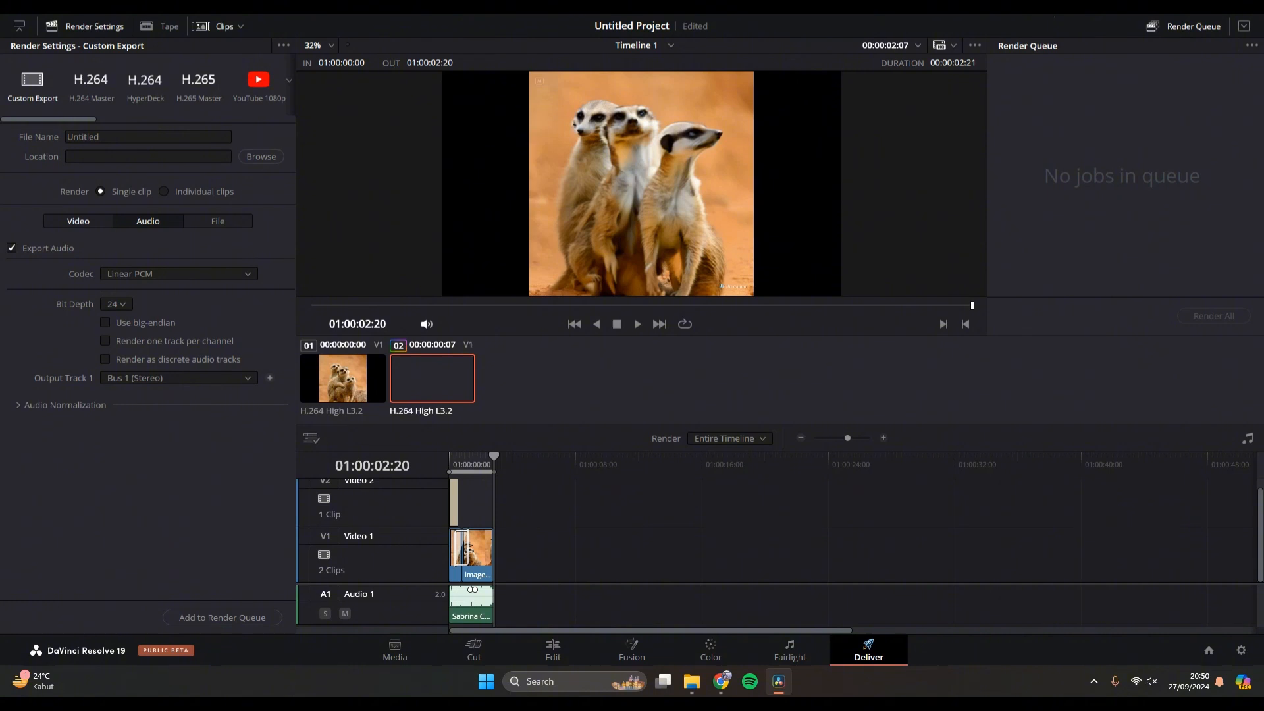
{"action": "left_click", "coordinate": [74, 221]}
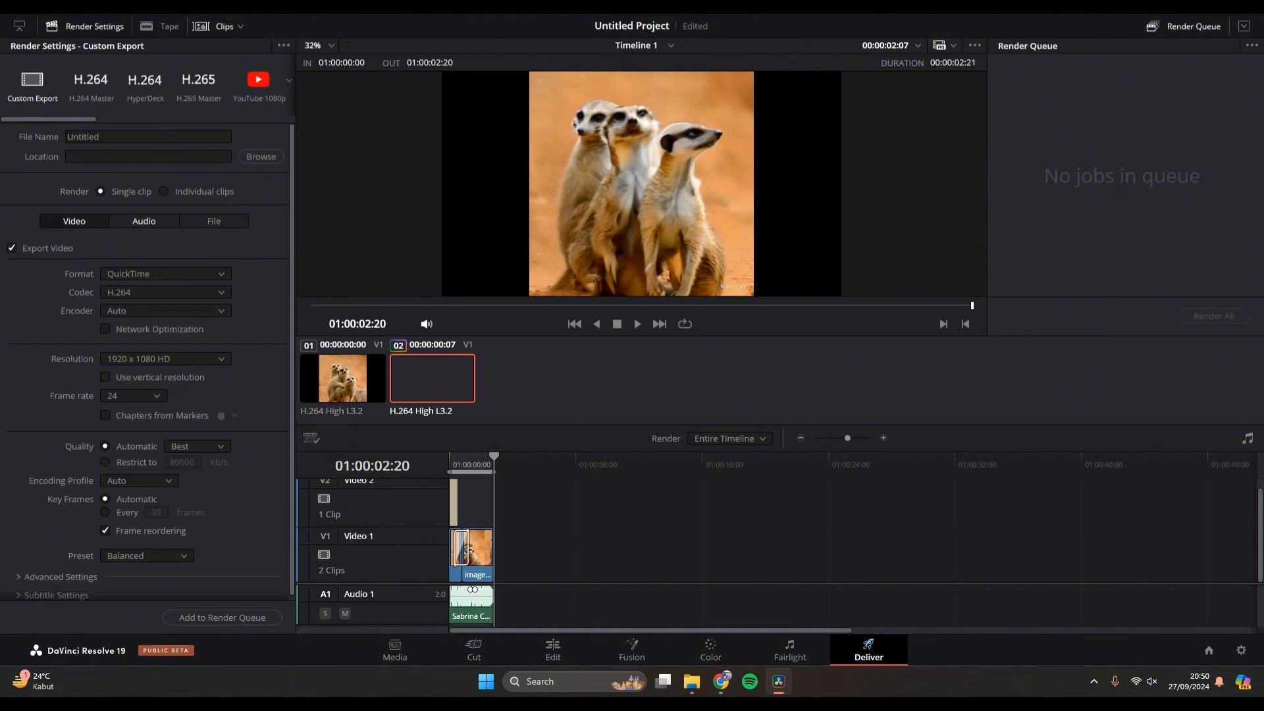
{"action": "scroll", "coordinate": [145, 362], "scroll_direction": "down", "scroll_amount": 1}
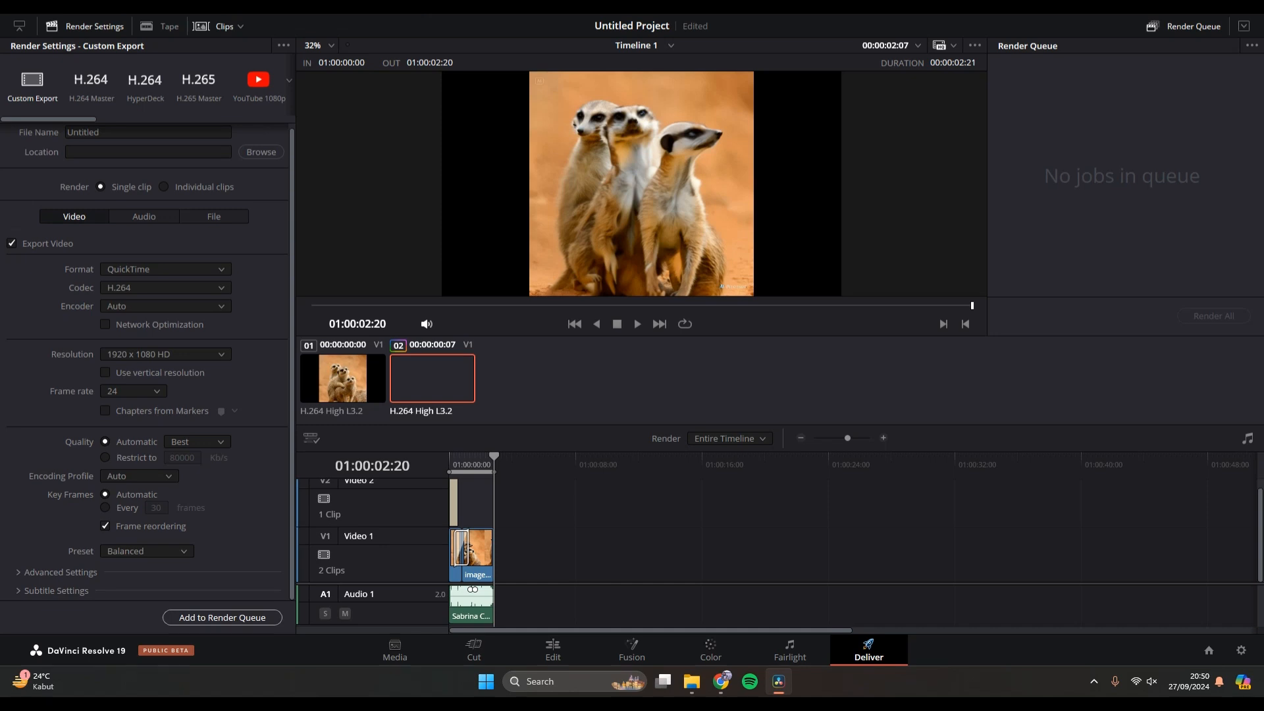
Step: Add the timeline to the render queue as Timeline 1.mov in the Videos folder and render it
{"action": "left_click", "coordinate": [223, 617]}
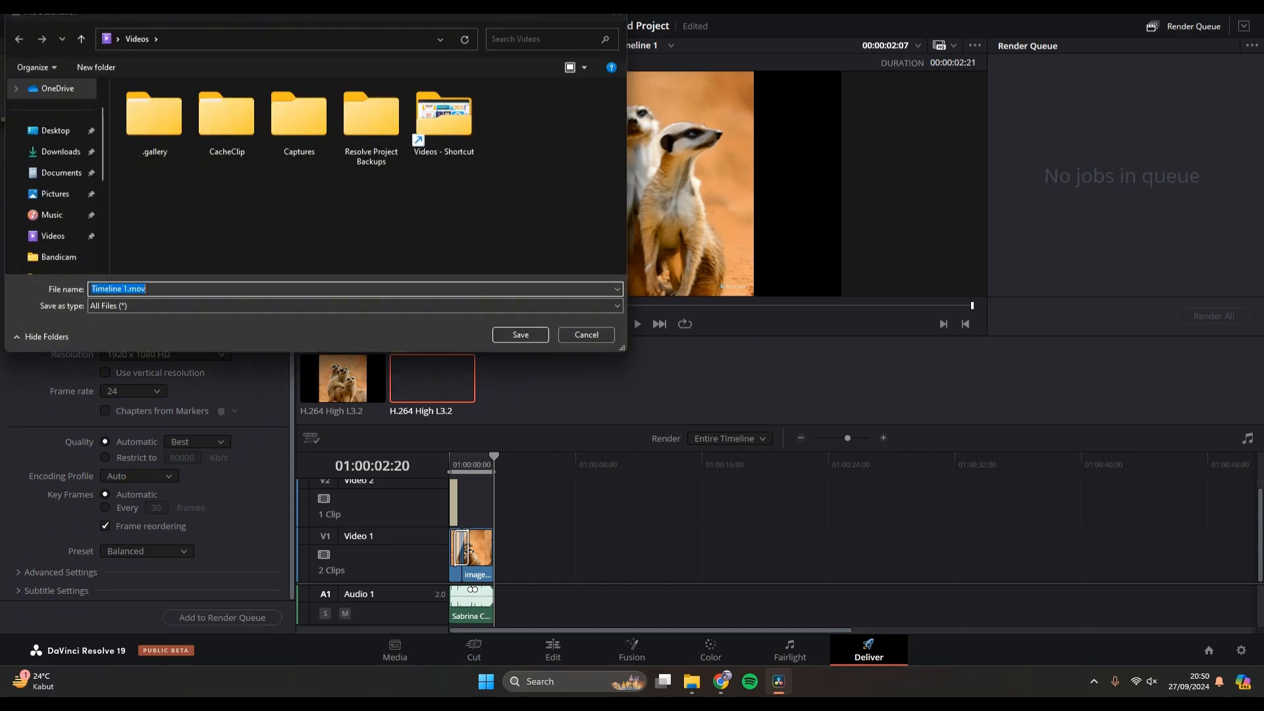
{"action": "key", "text": "Return"}
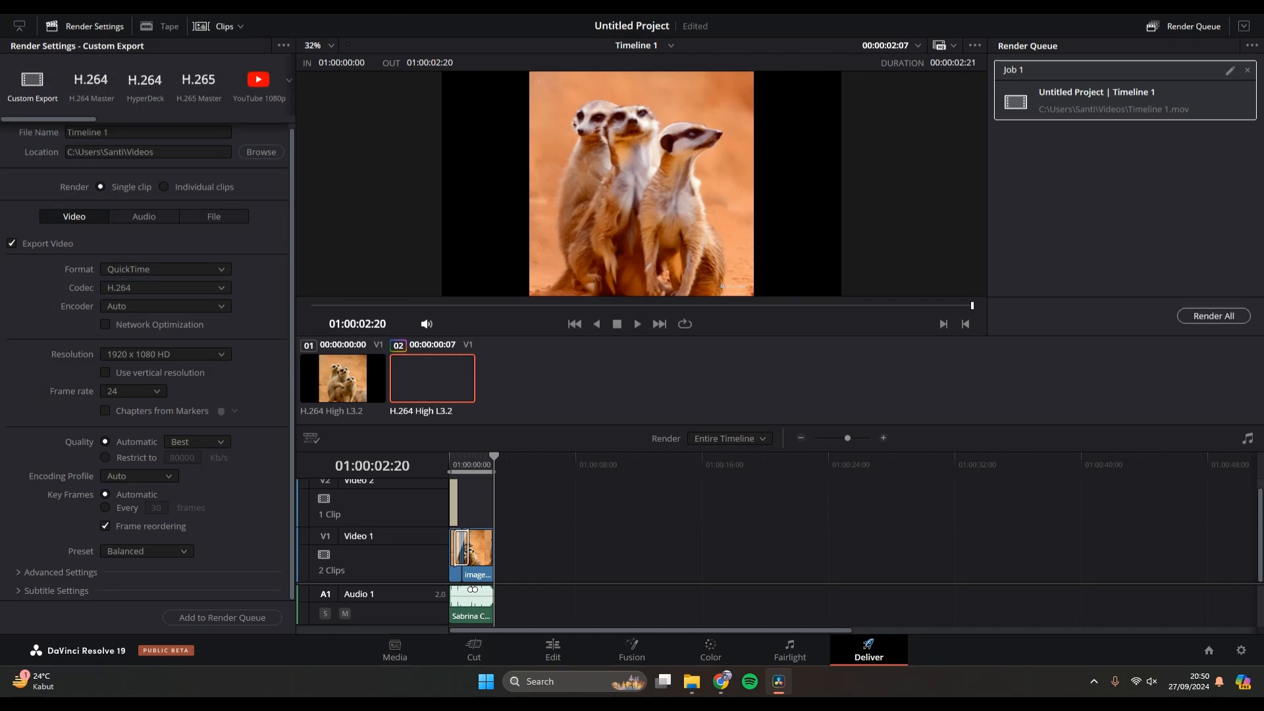
{"action": "left_click", "coordinate": [1213, 316]}
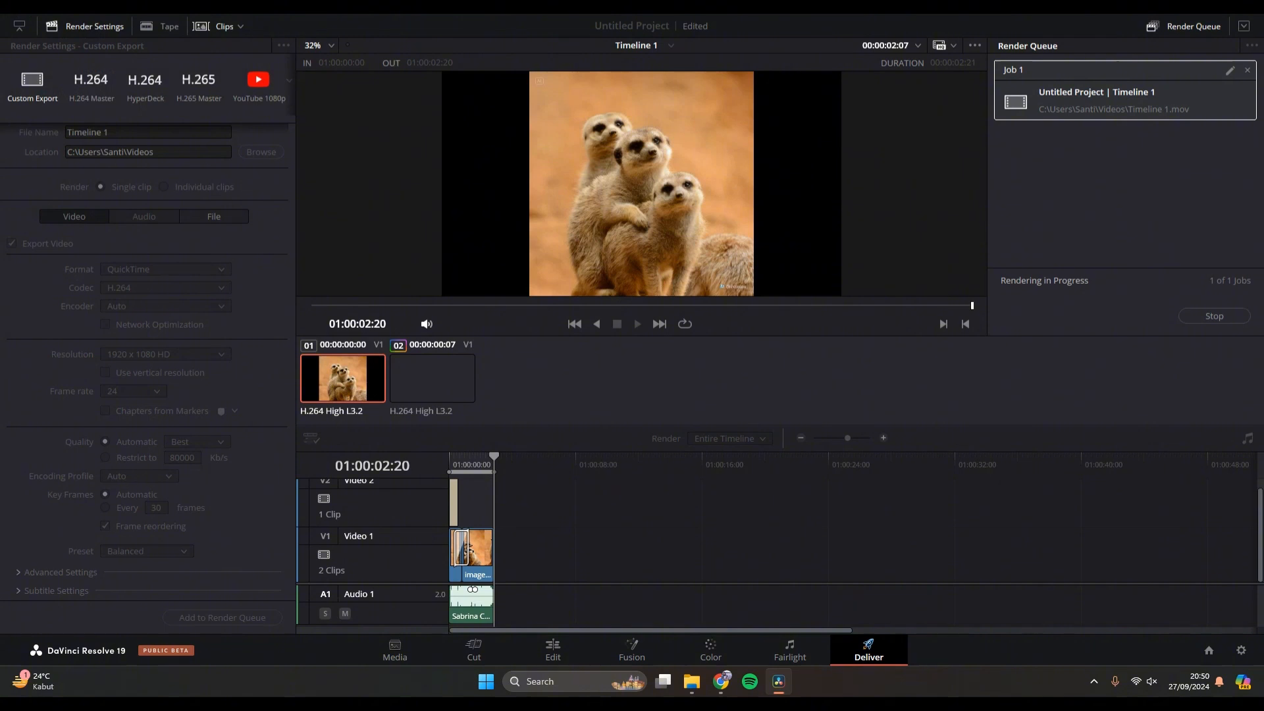